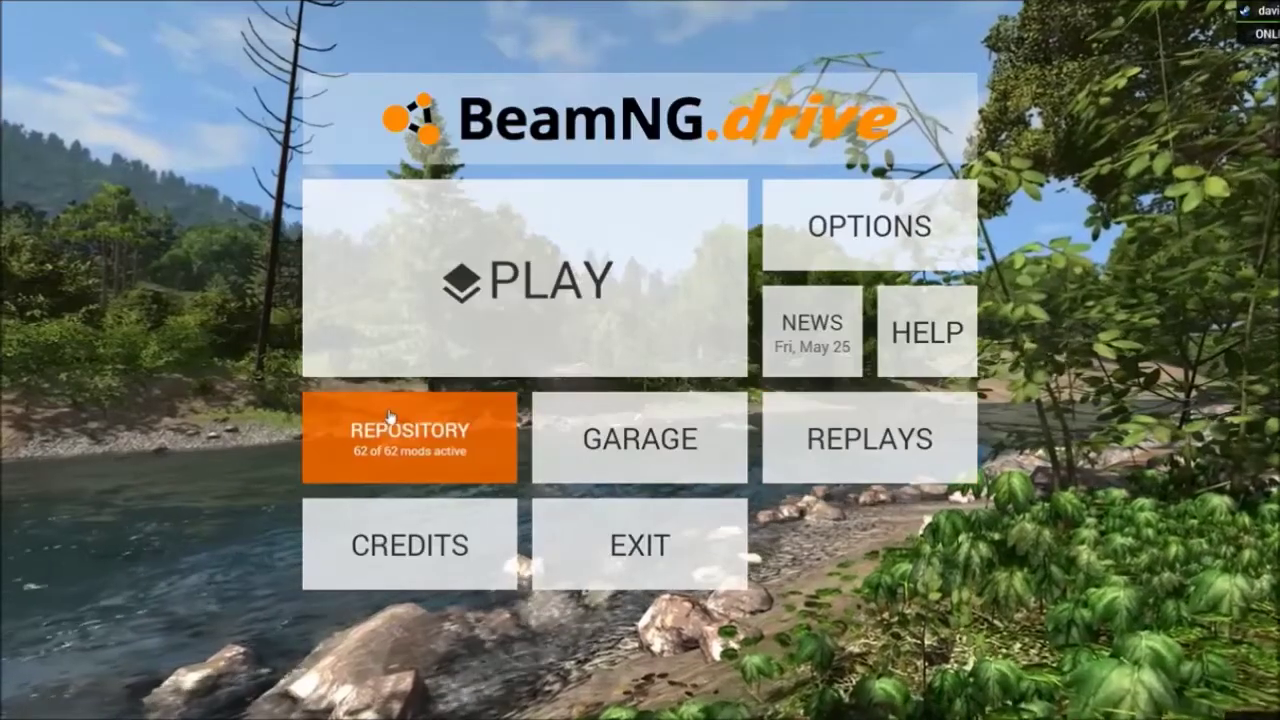
- Find the Avalanche Climb mod among the installed mods in the repository and unpack it
click(390, 425)
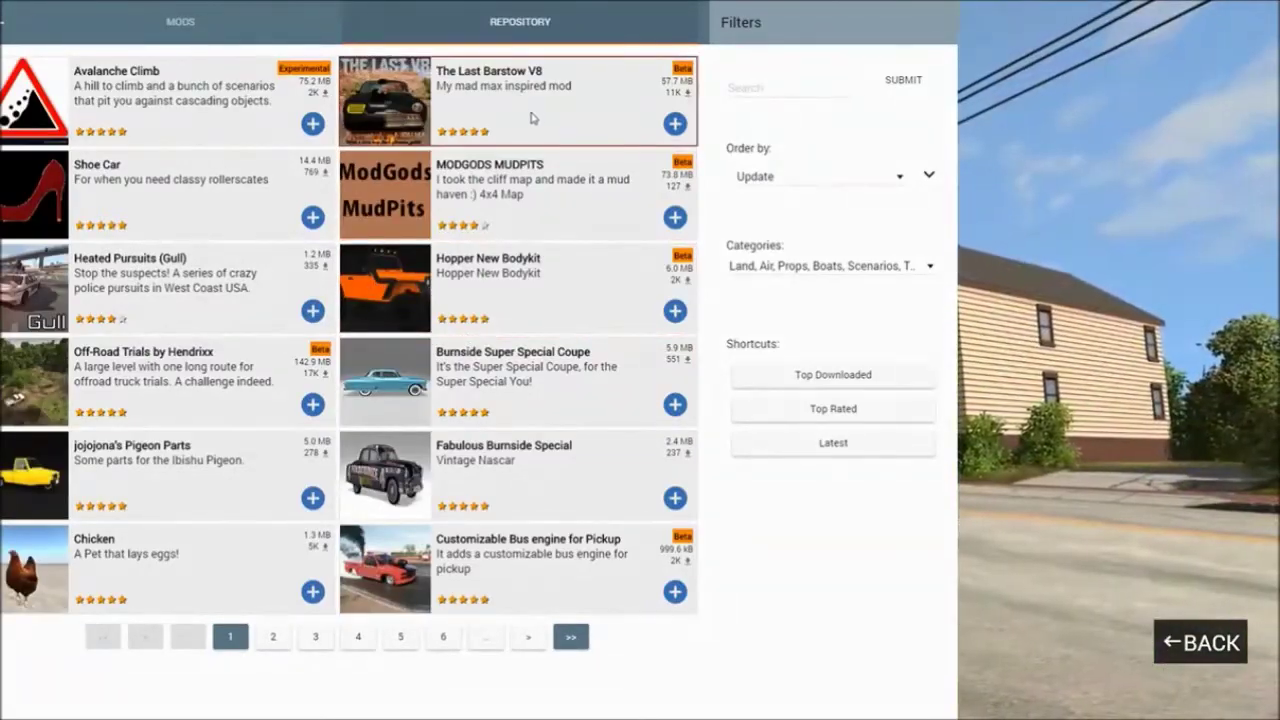
click(228, 24)
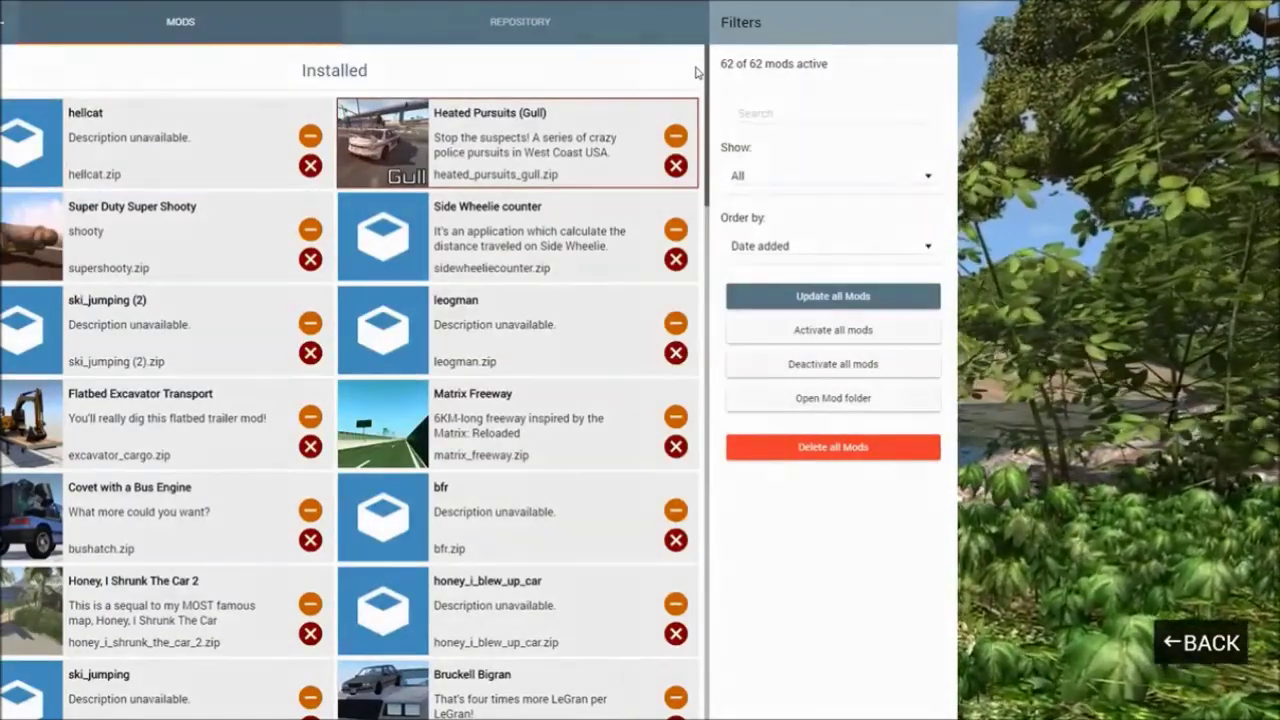
scroll(697, 72, down, 3)
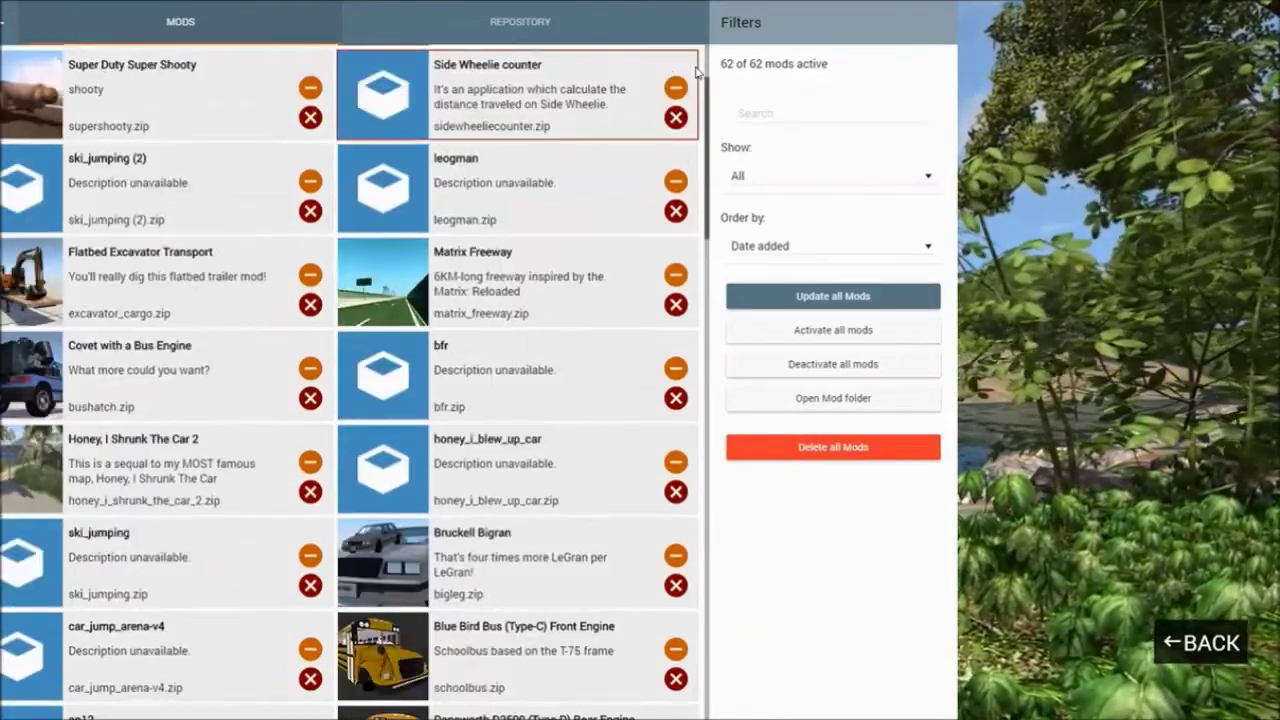
scroll(697, 72, down, 6)
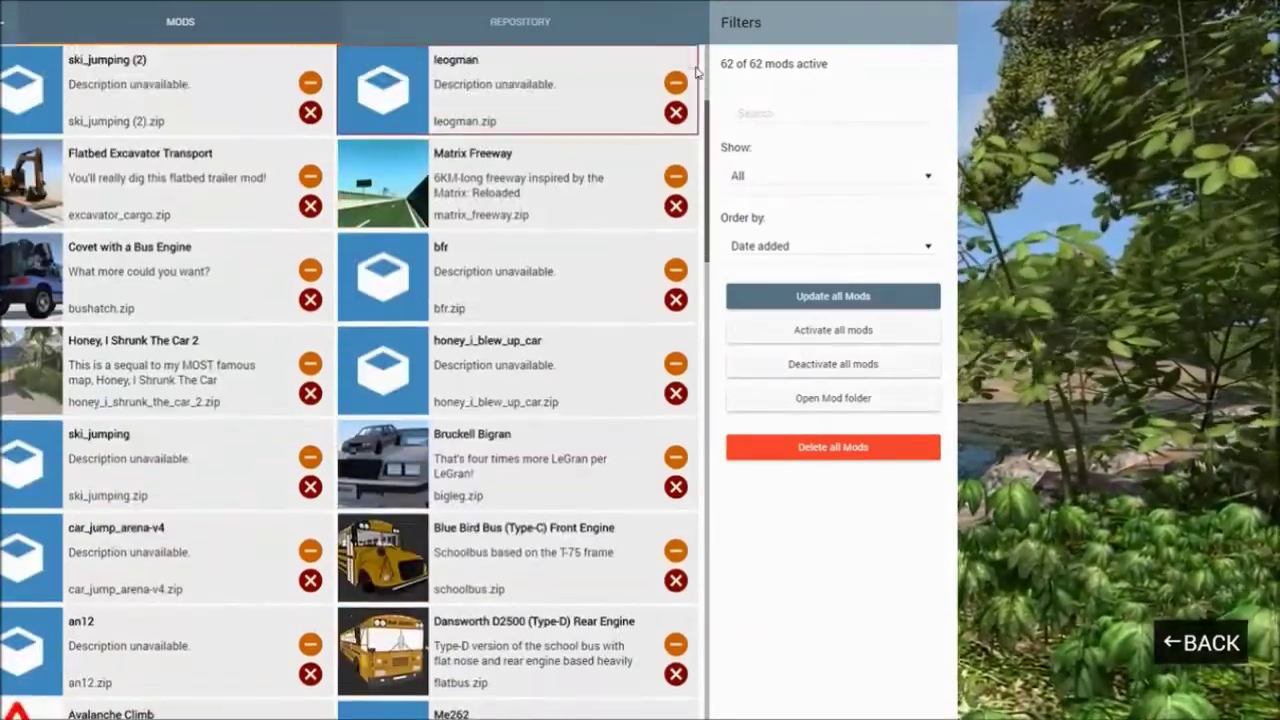
scroll(697, 72, down, 3)
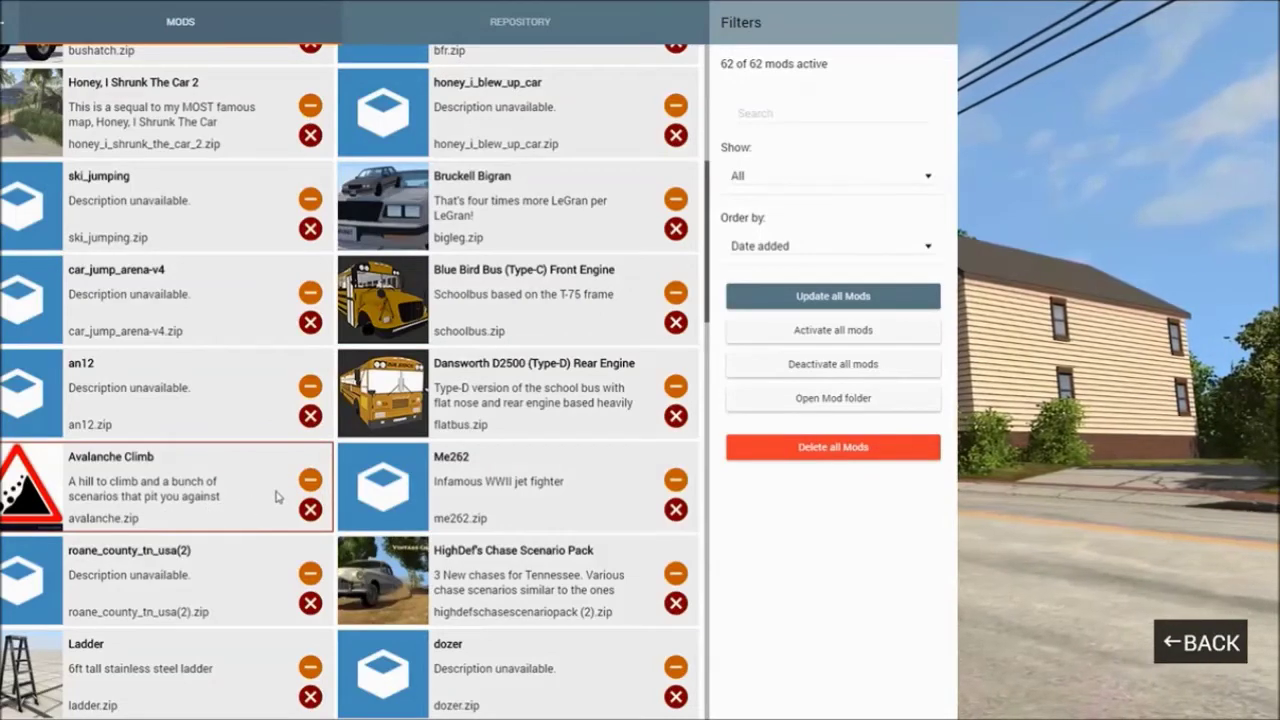
click(219, 503)
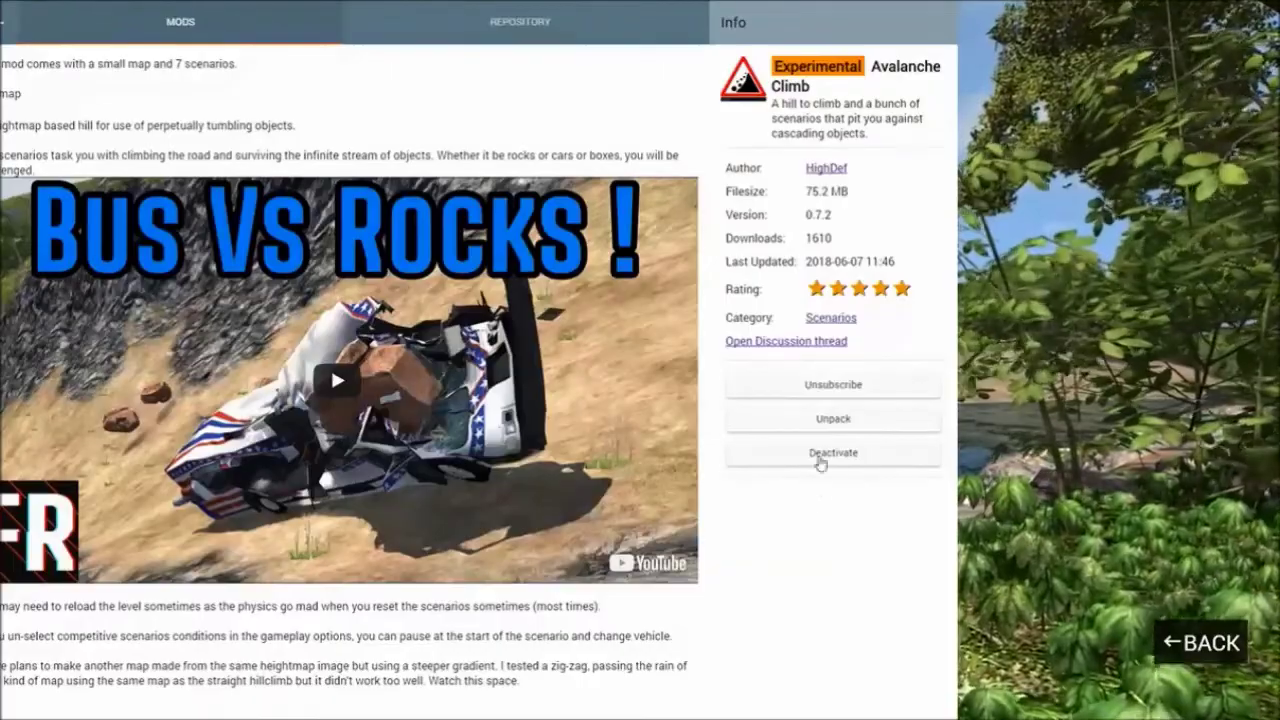
click(812, 421)
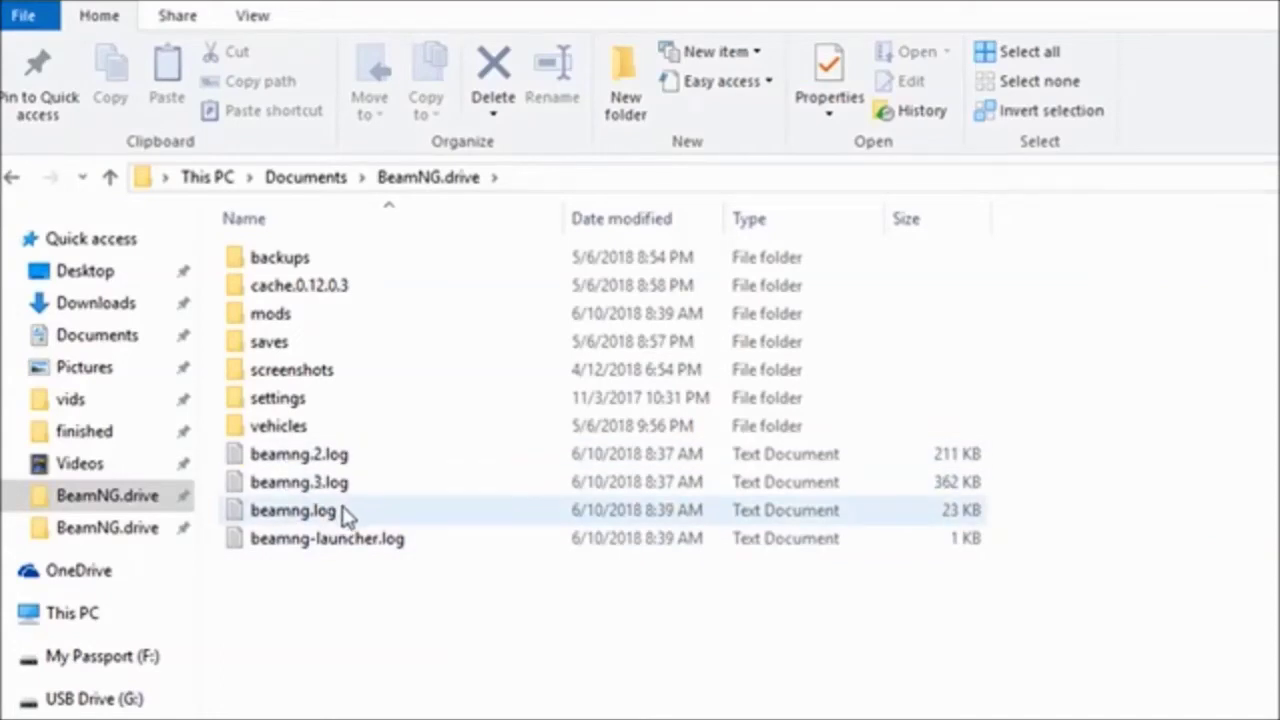
- In File Explorer, examine the unpacked avalanche mod's folder structure in the BeamNG.drive documents folder, down to levels\hill
double_click(282, 322)
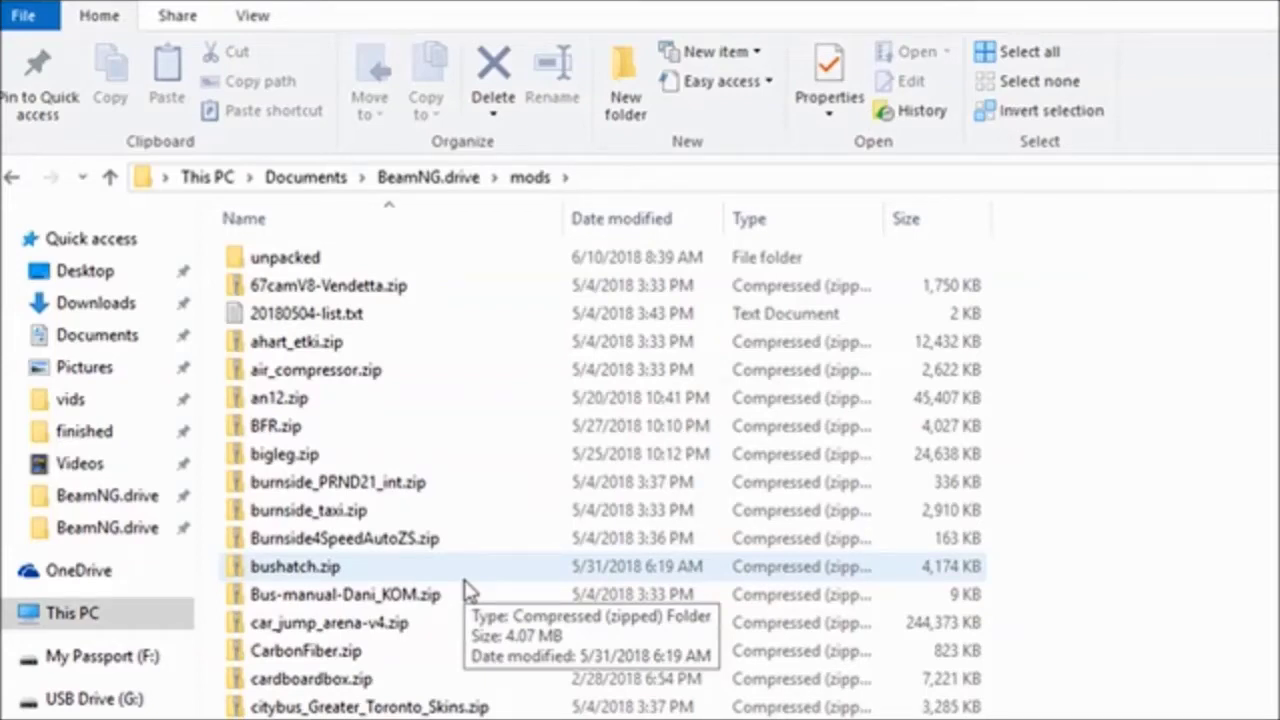
double_click(313, 262)
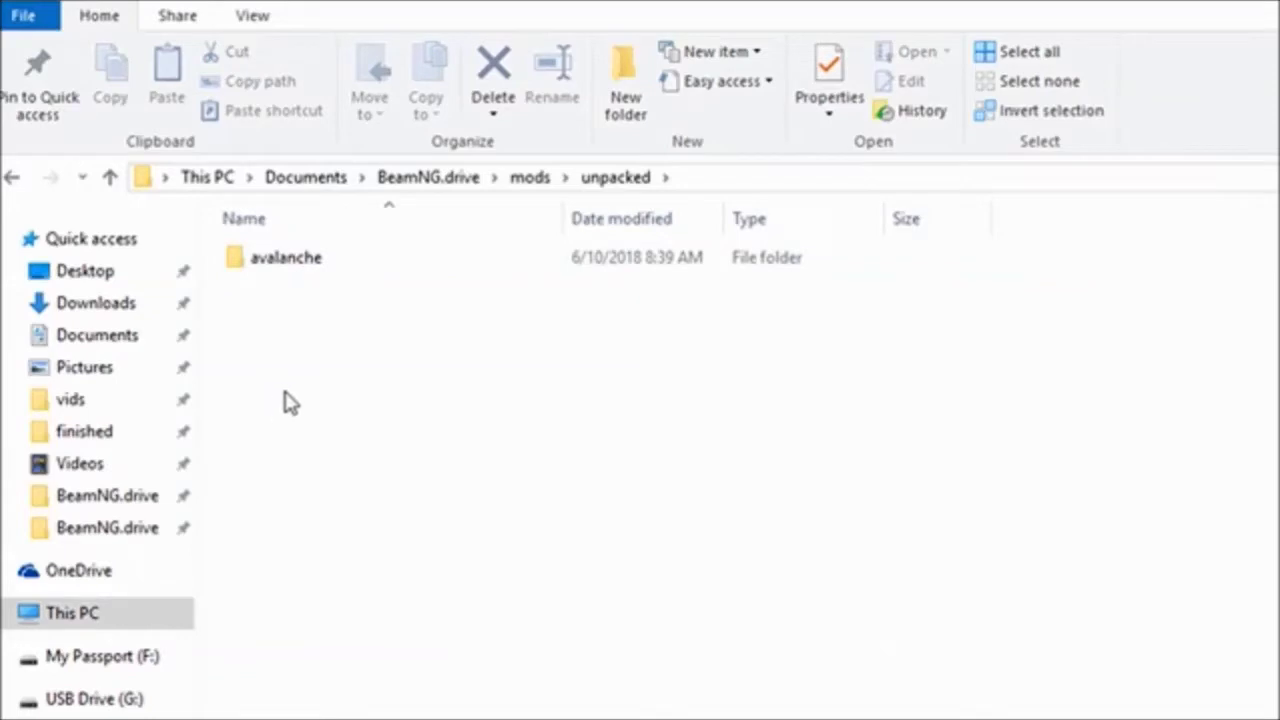
double_click(272, 262)
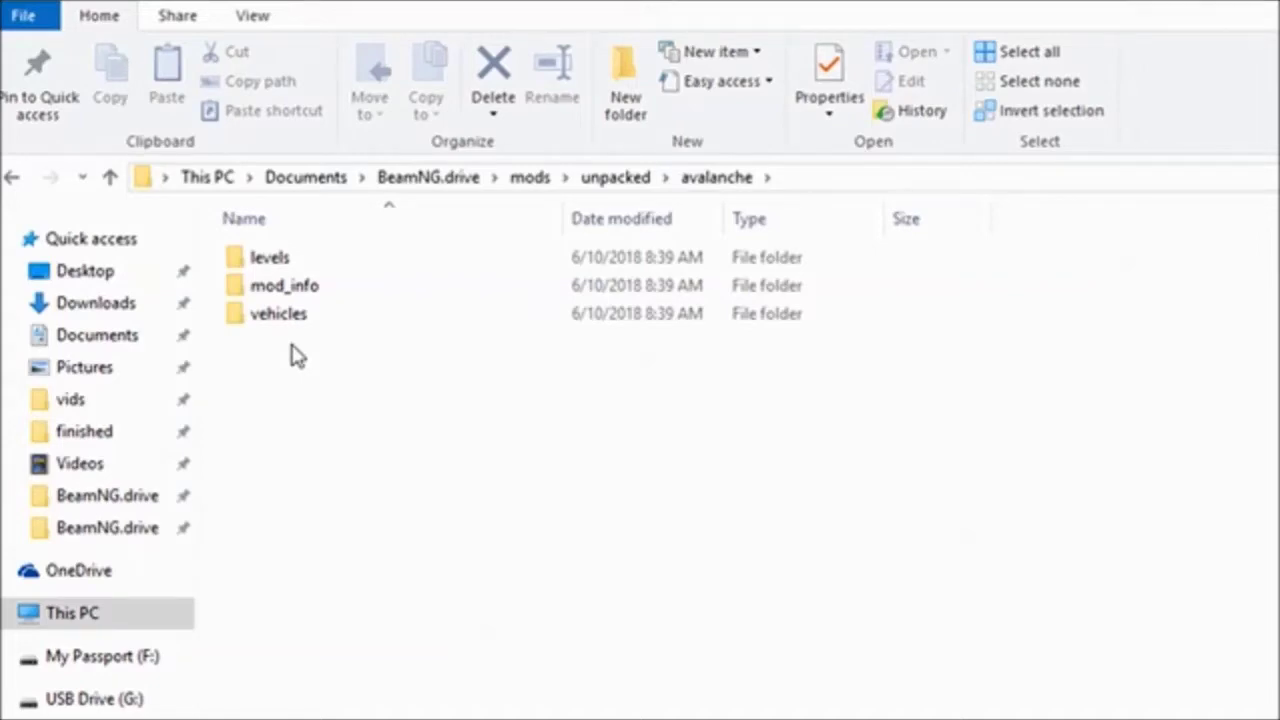
double_click(288, 266)
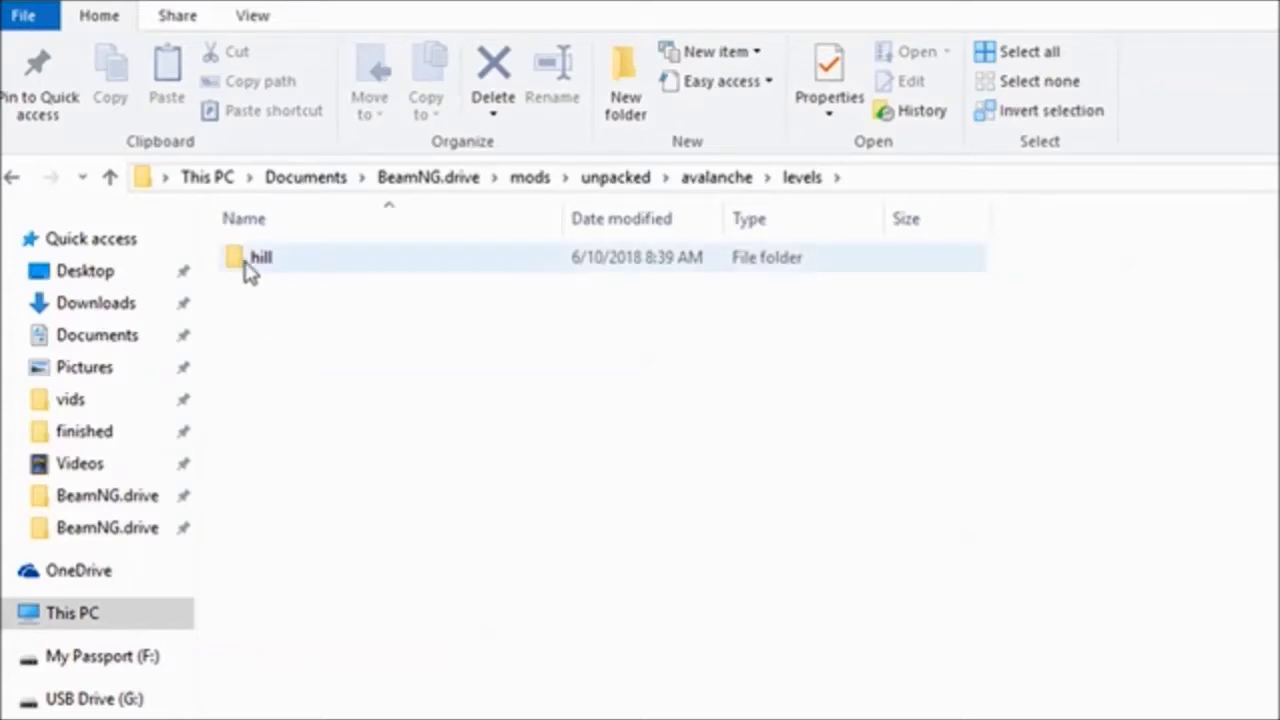
click(280, 268)
double_click(280, 268)
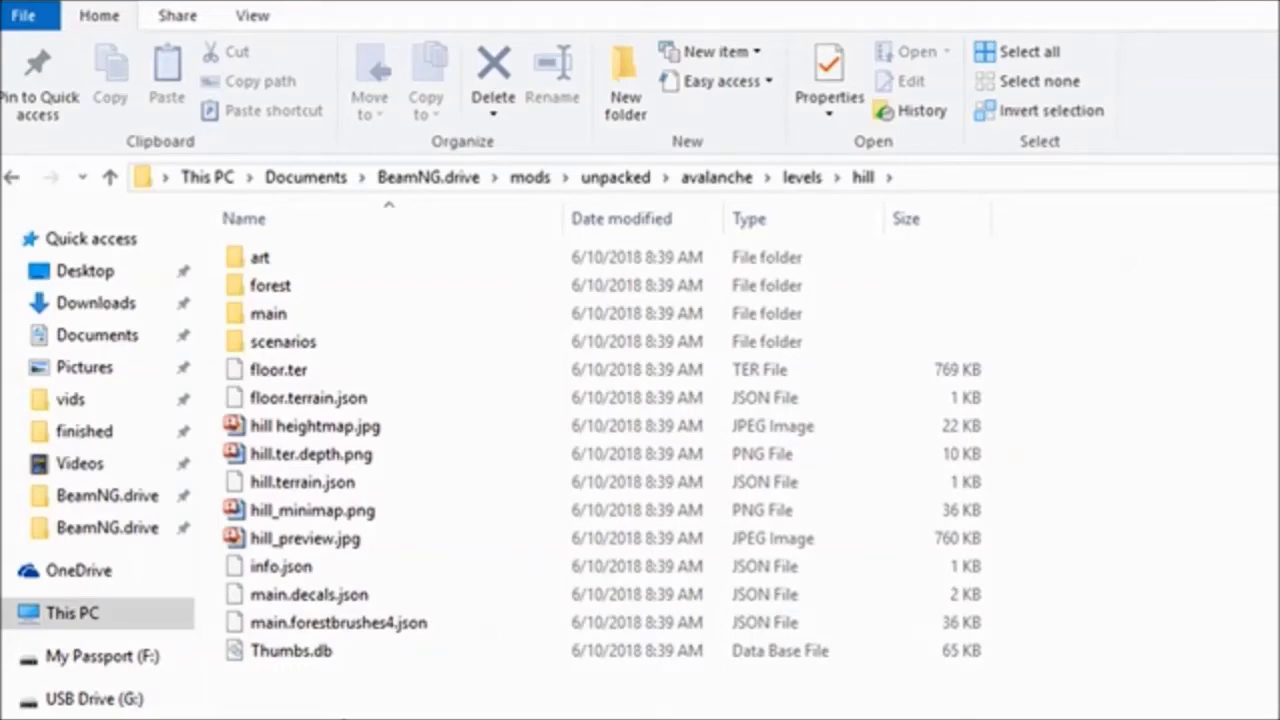
- Examine the level folders inside highdefschasescenariopack (2).zip in the mods folder, including the contents of utah
click(10, 177)
click(530, 177)
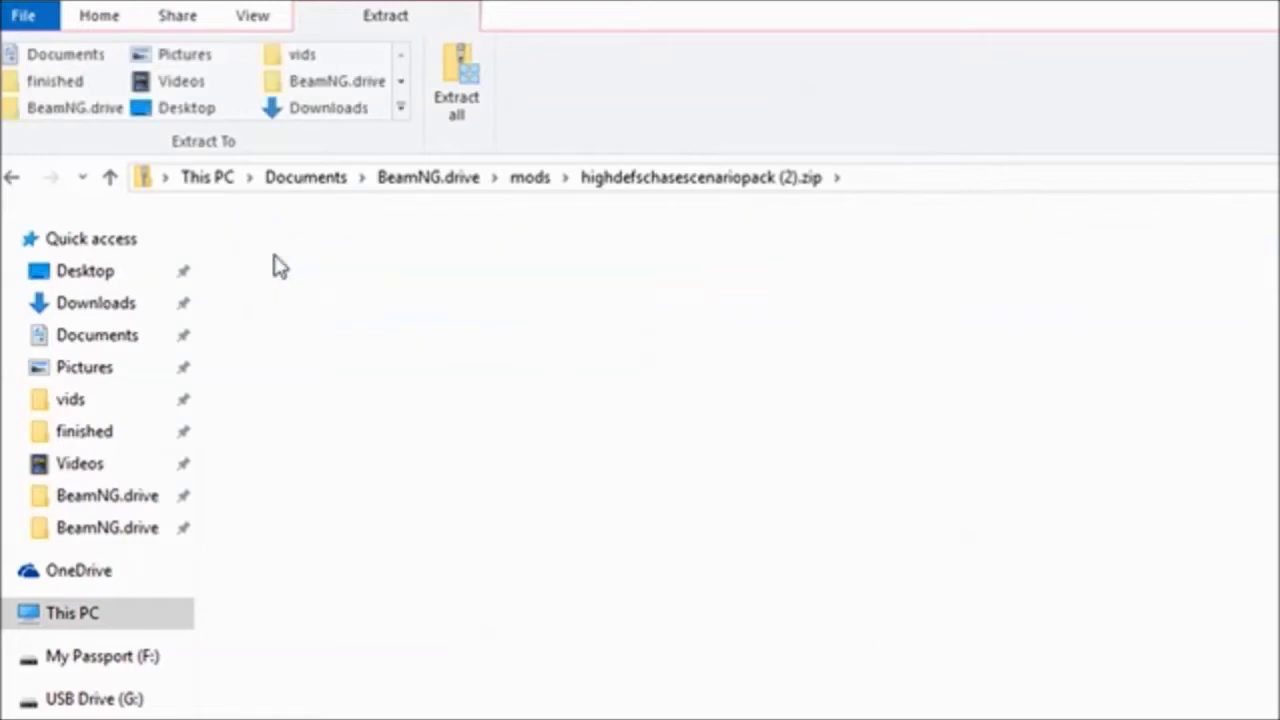
double_click(276, 259)
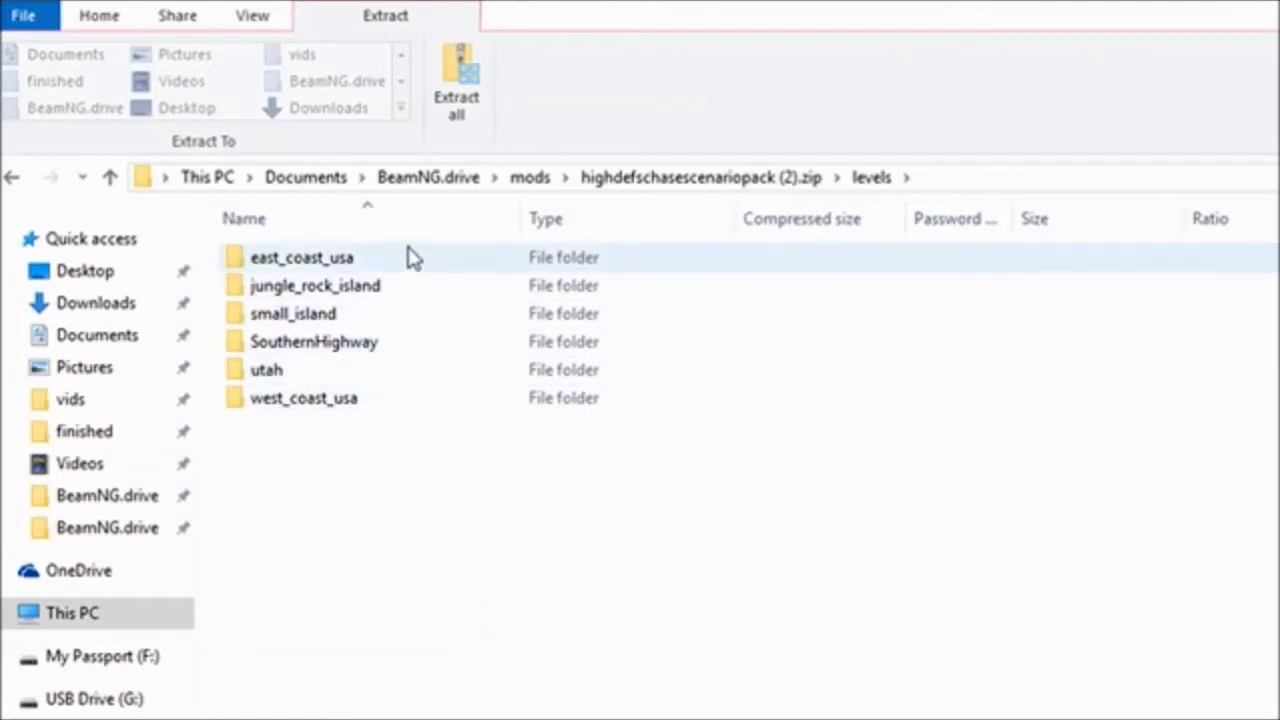
double_click(402, 383)
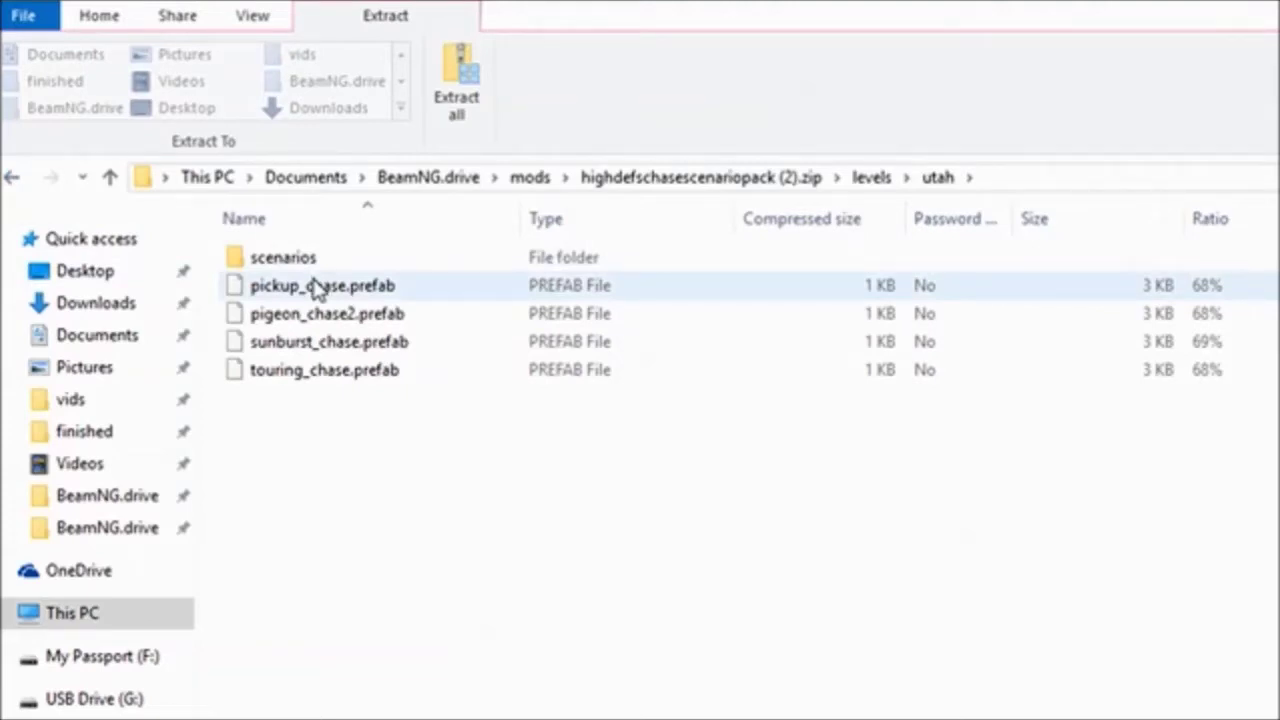
click(15, 178)
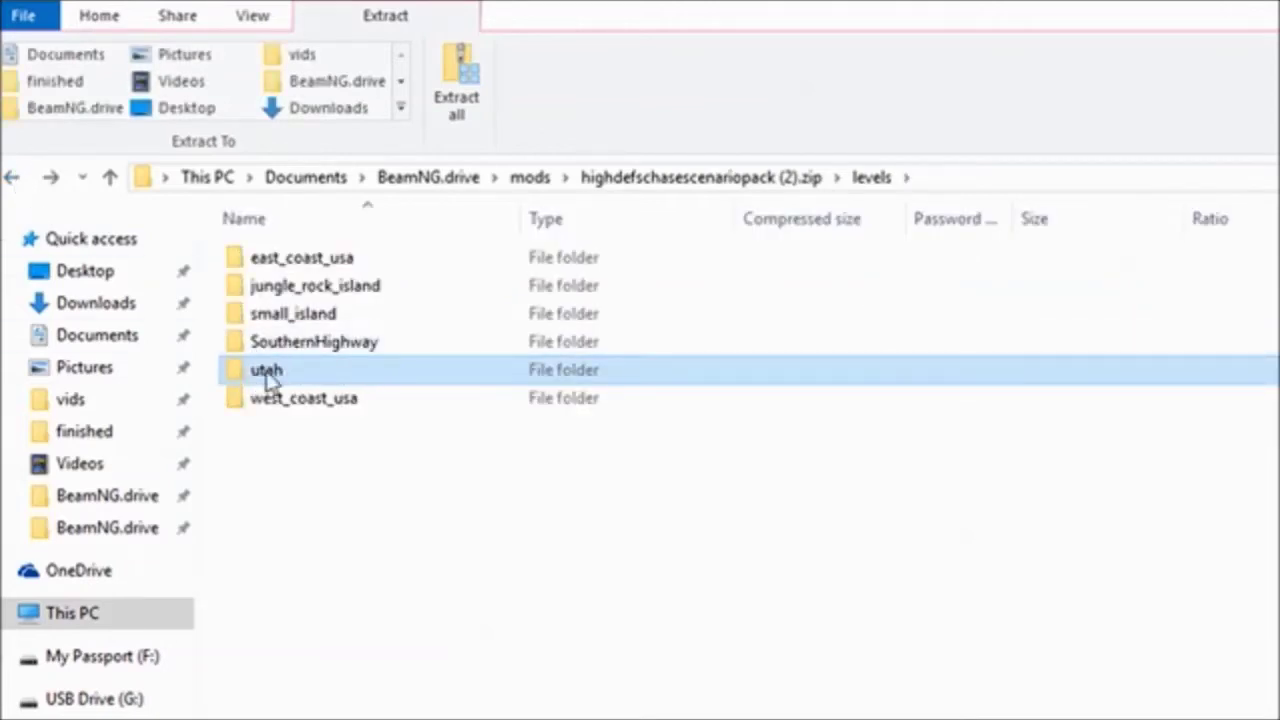
double_click(323, 377)
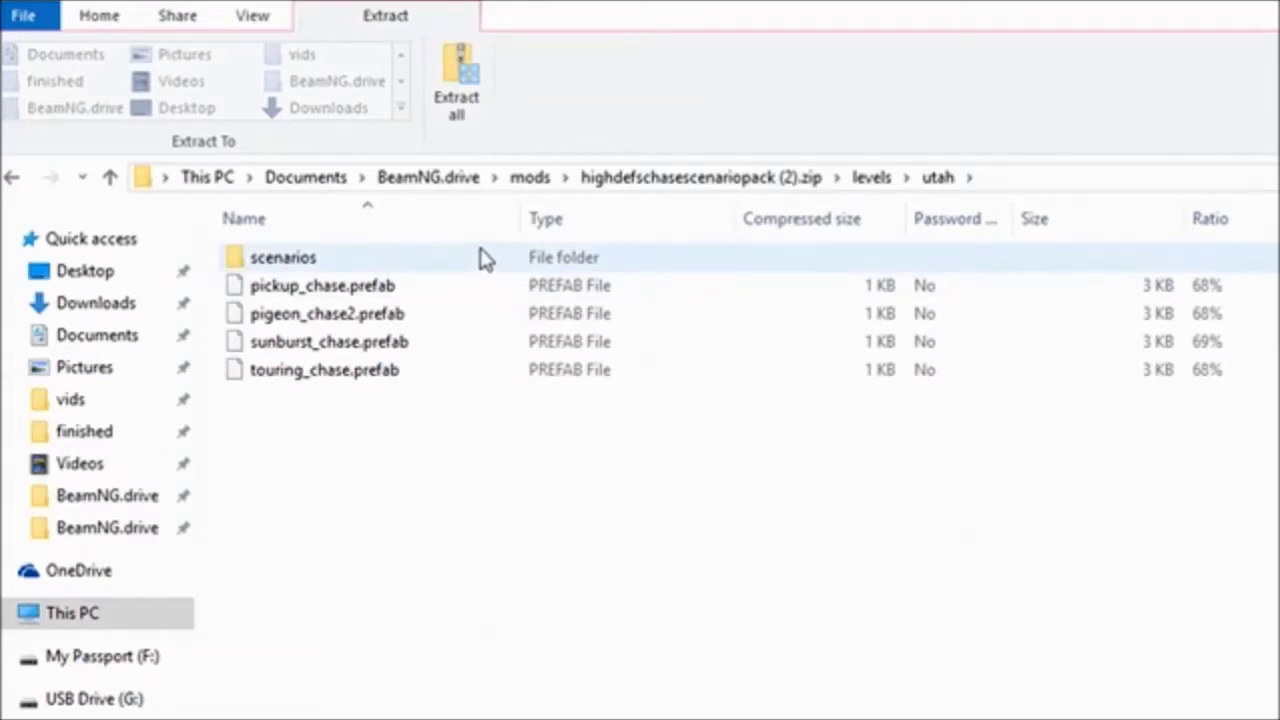
- Copy the levels folder from GridMap.zip in the Steam installation's content\levels folder to the BeamNG.drive documents folder
click(418, 184)
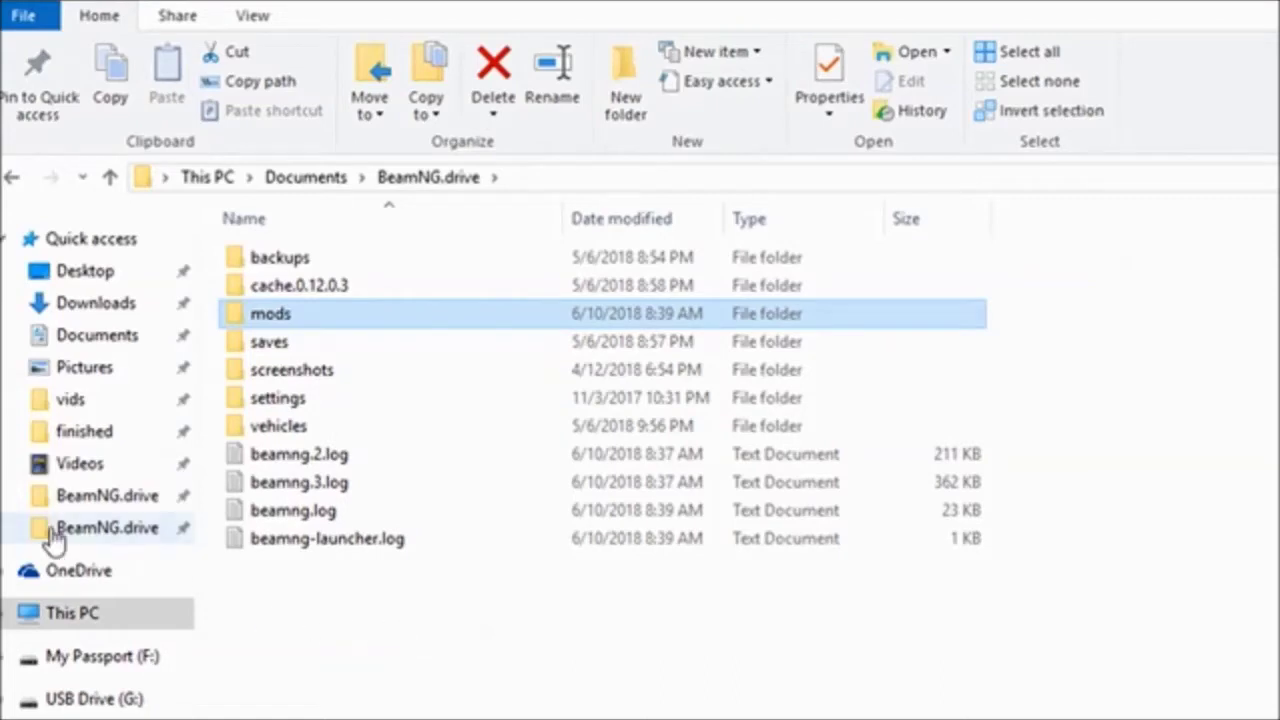
click(100, 540)
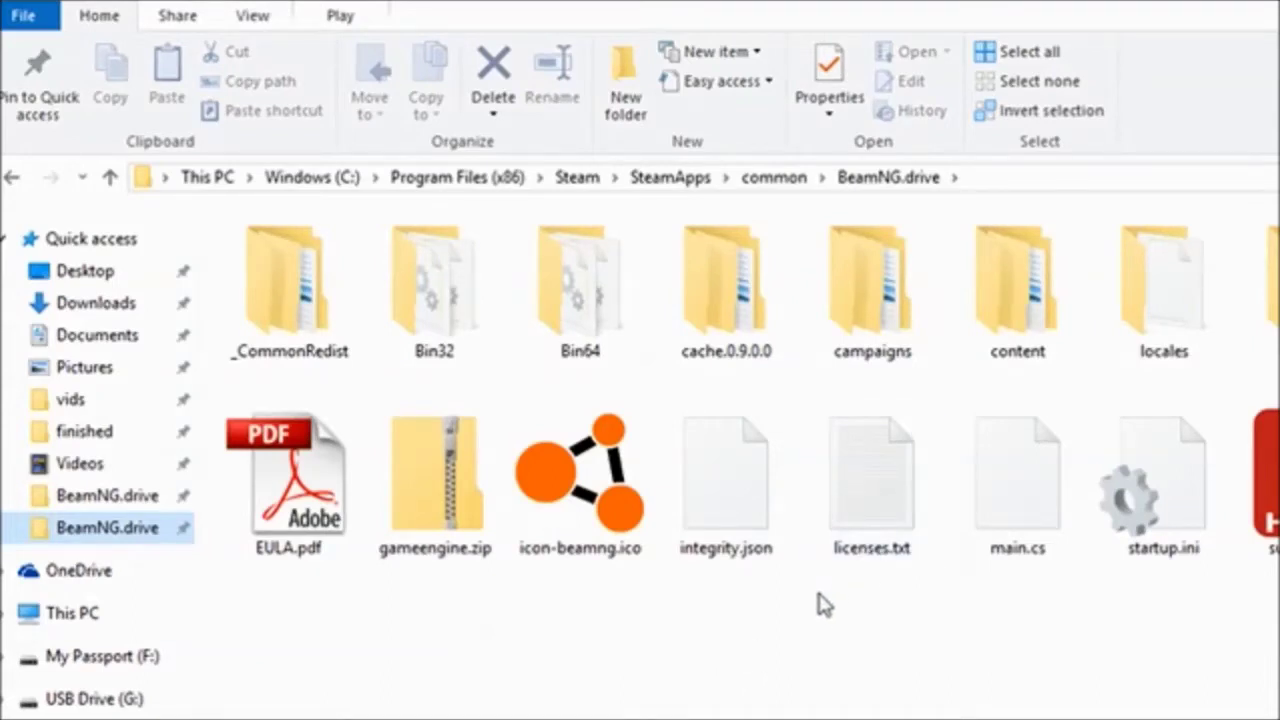
double_click(997, 318)
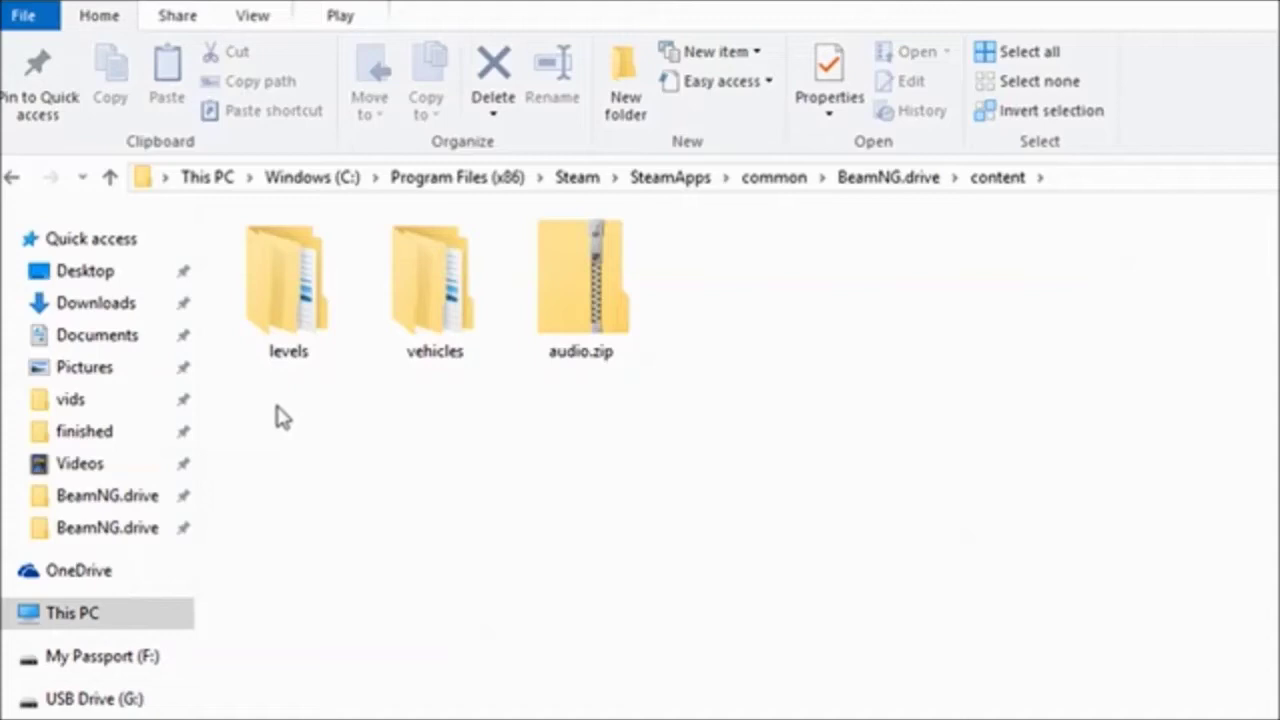
double_click(291, 323)
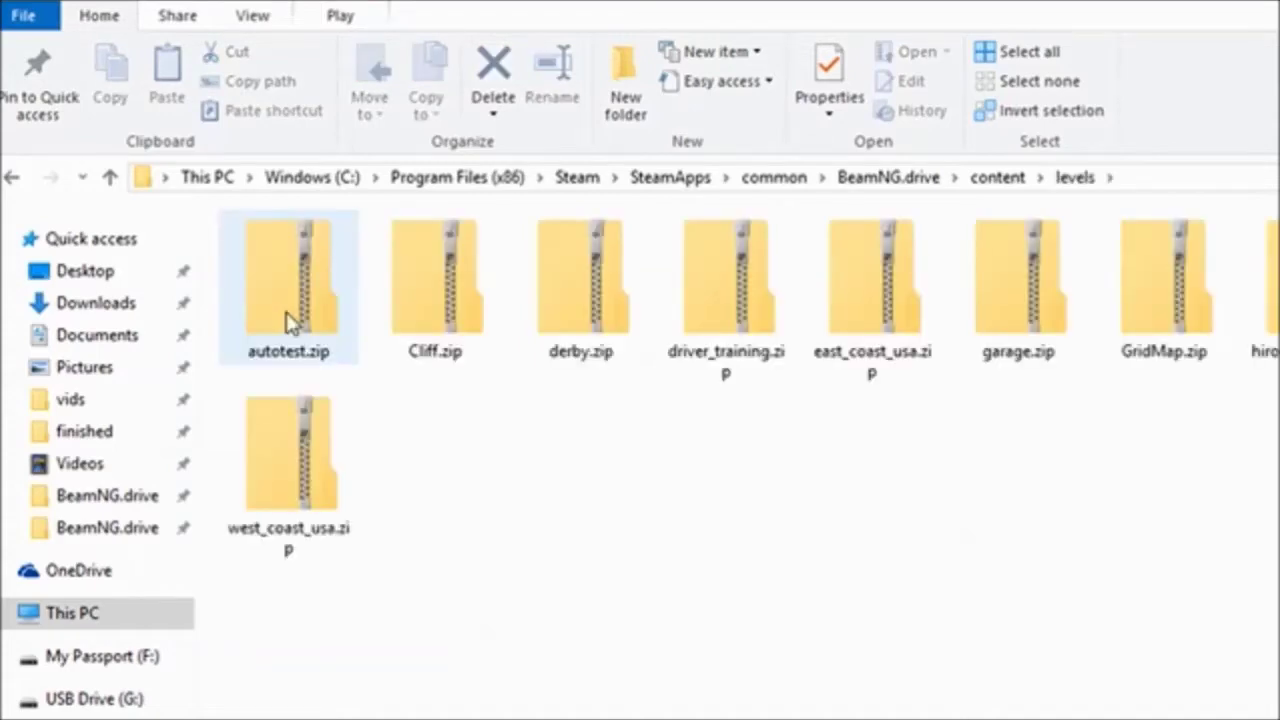
double_click(1157, 285)
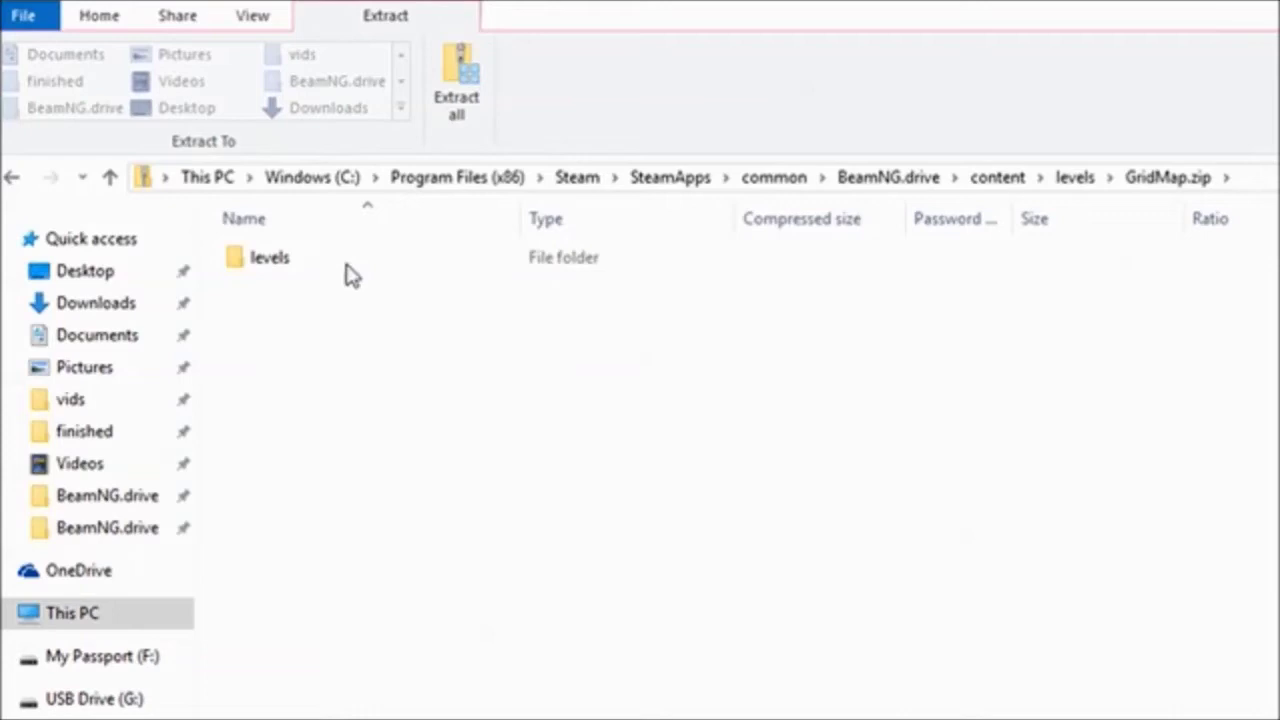
drag(258, 270, 112, 512)
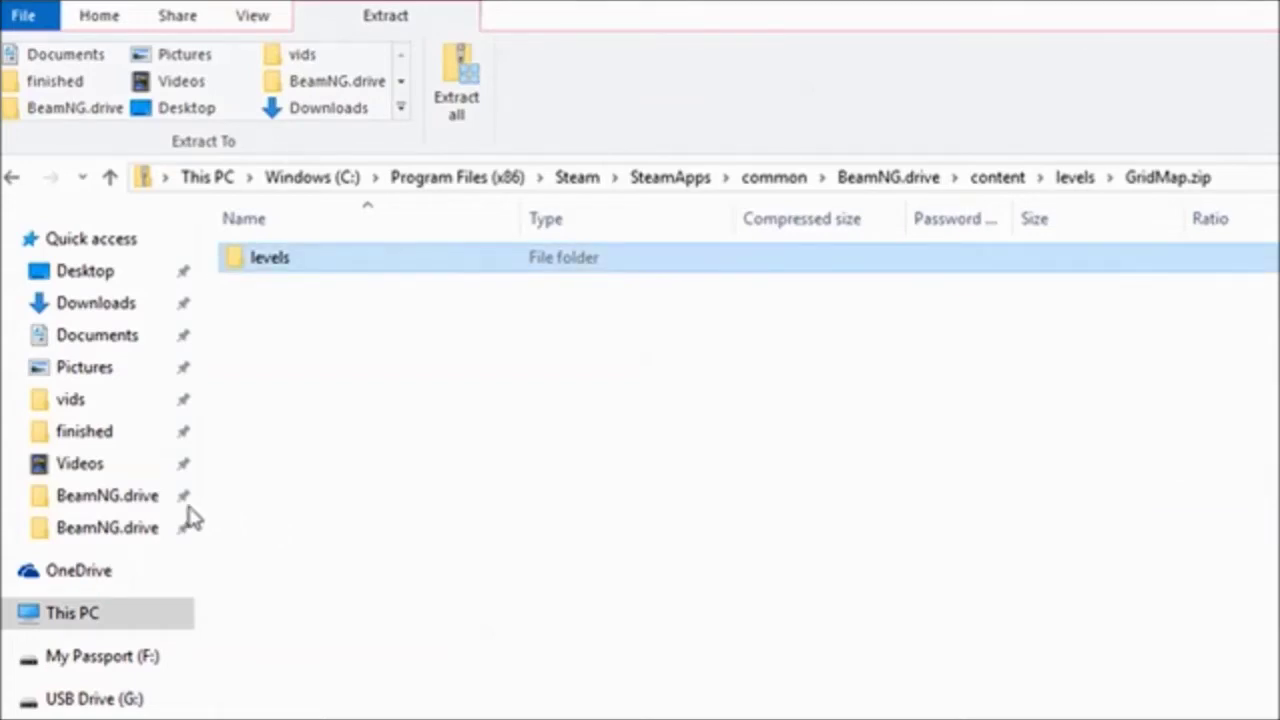
- Open the copied GridMap folder under levels in the BeamNG.drive documents folder
click(105, 496)
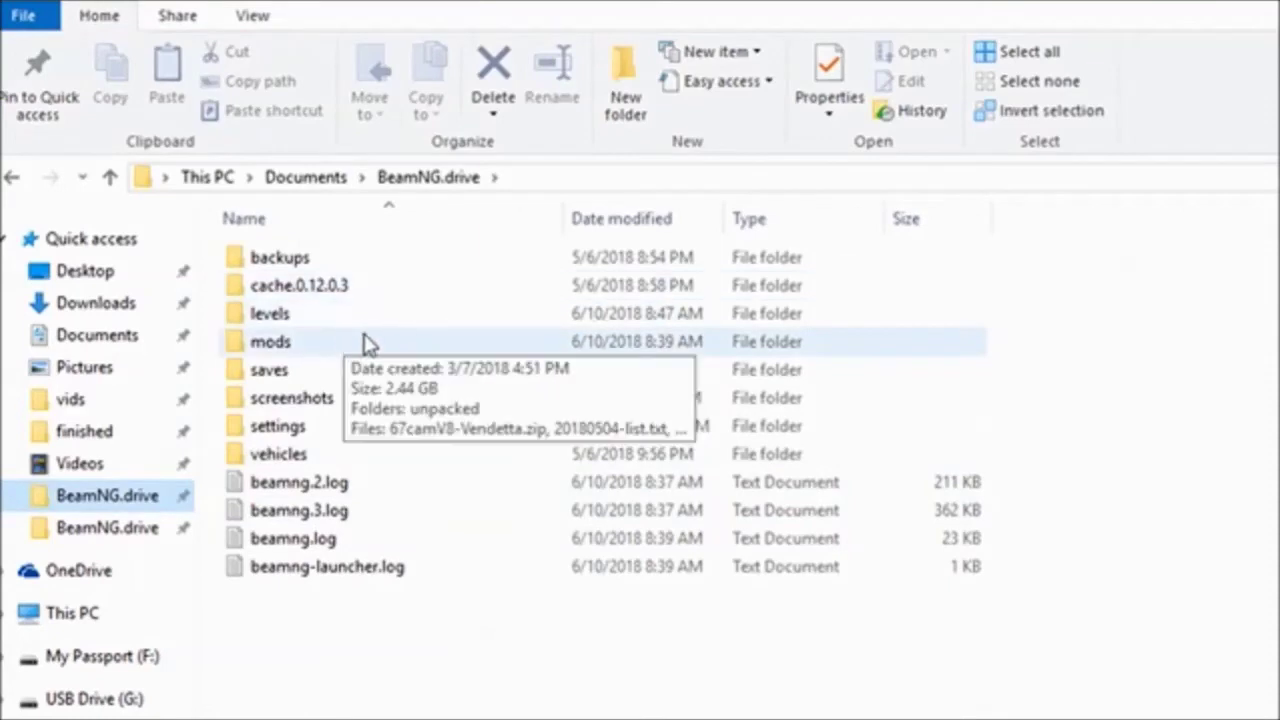
mouse_move(278, 320)
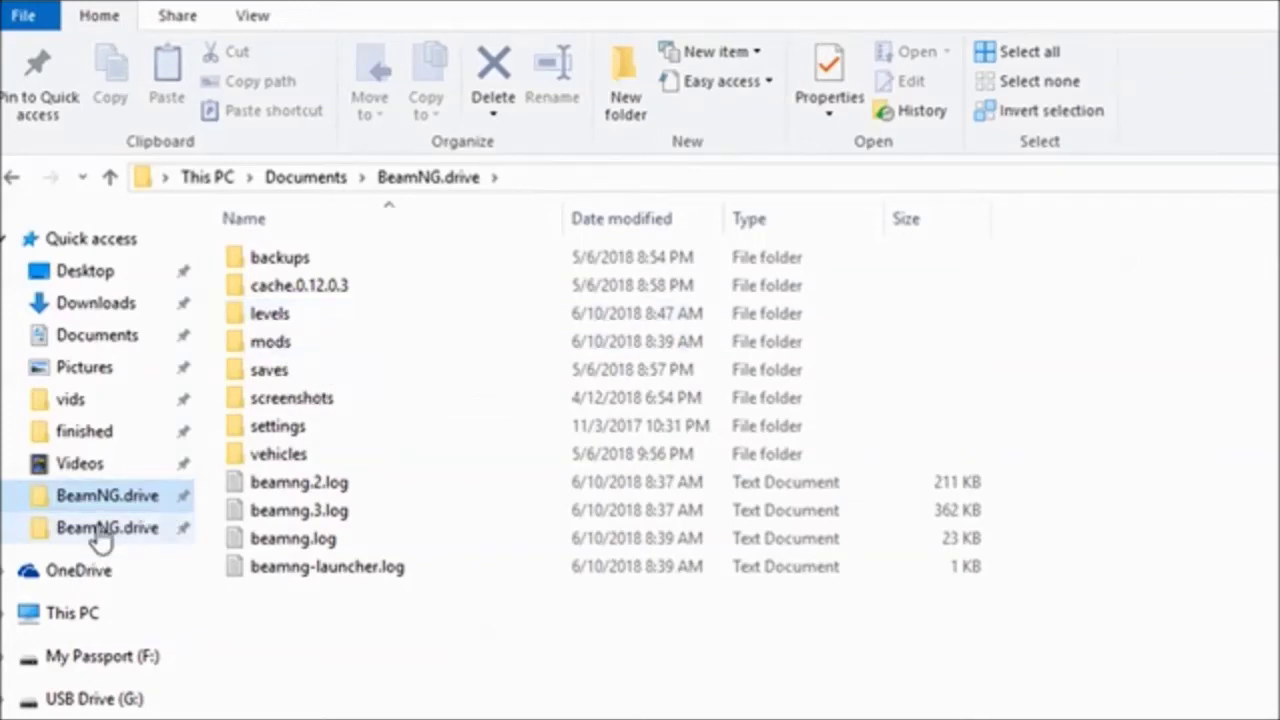
click(10, 177)
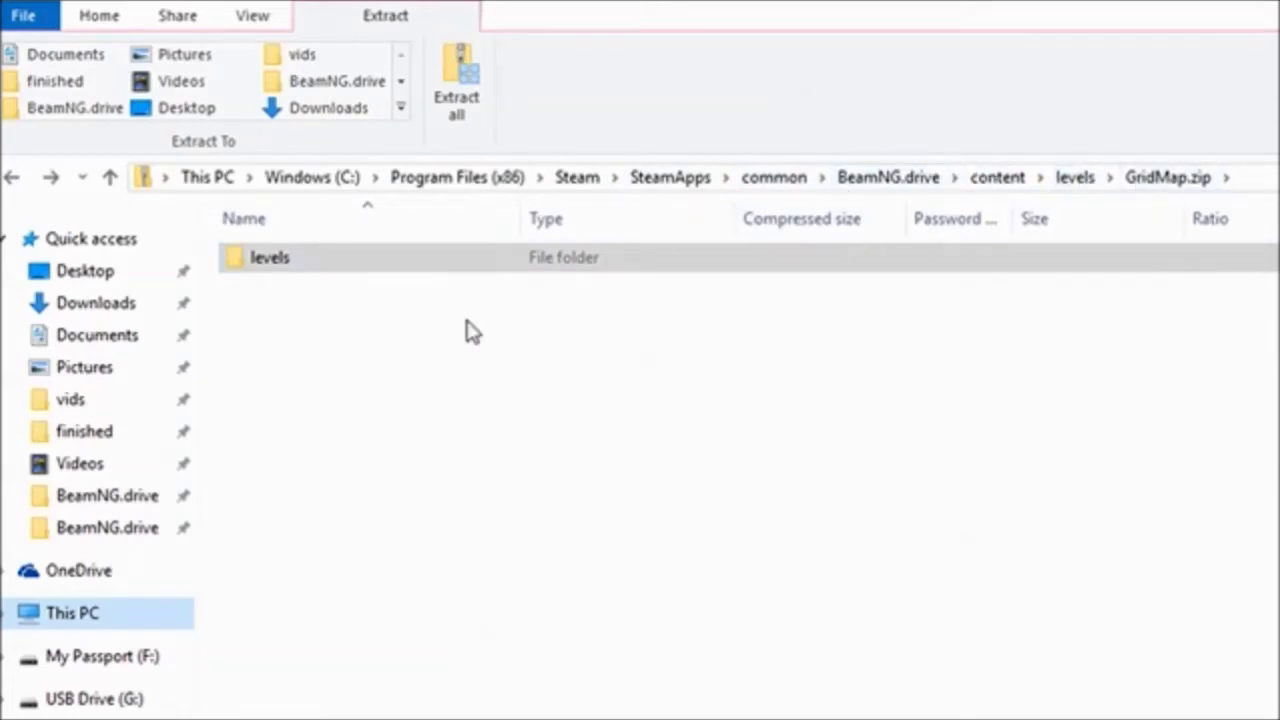
click(107, 497)
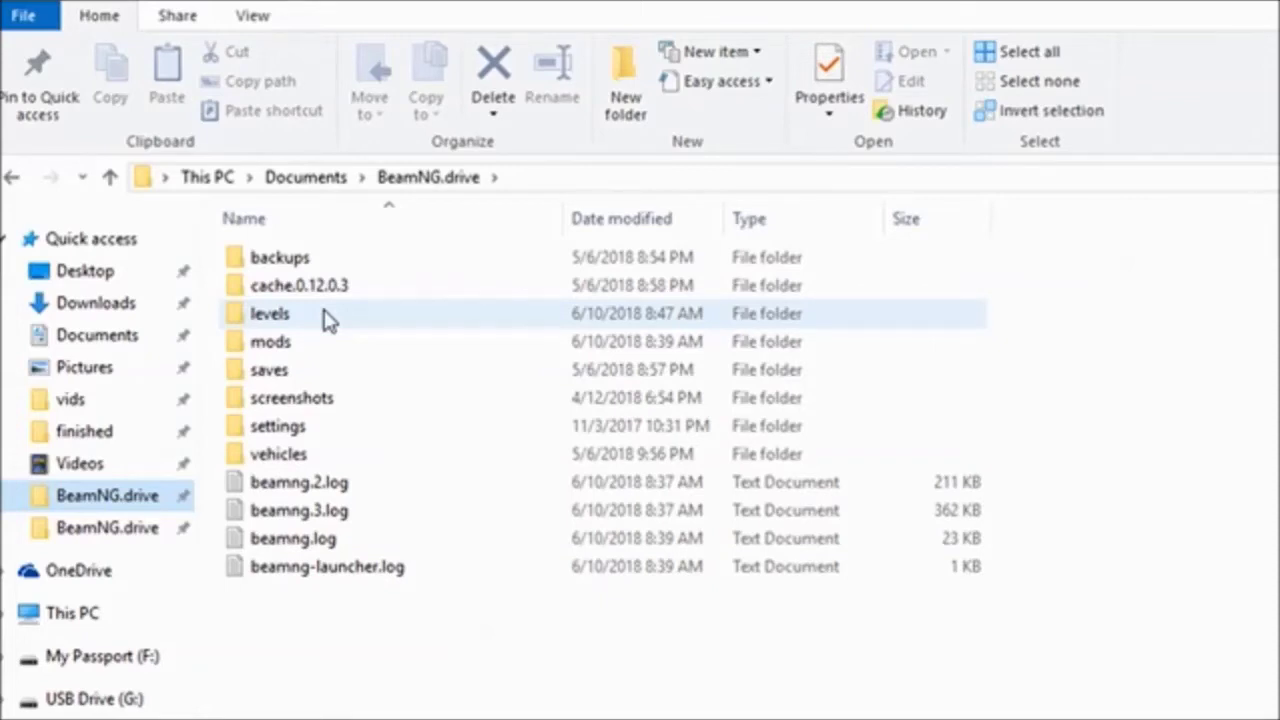
double_click(329, 316)
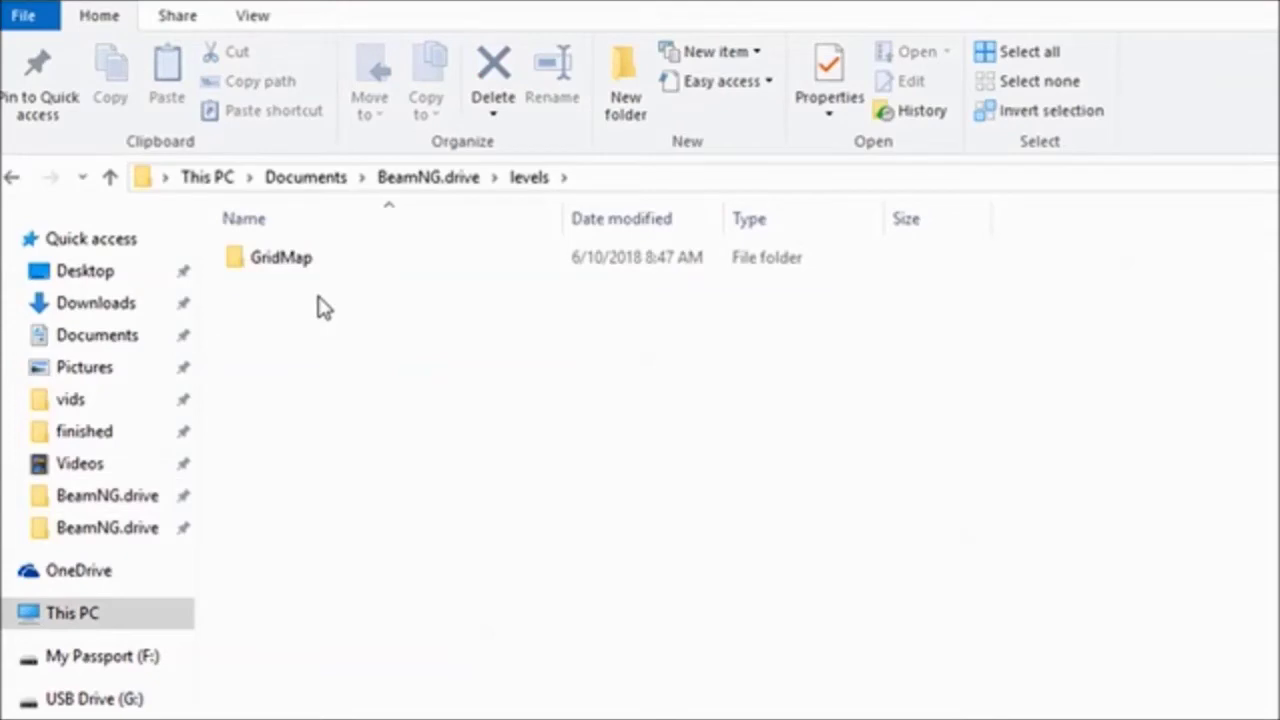
double_click(278, 262)
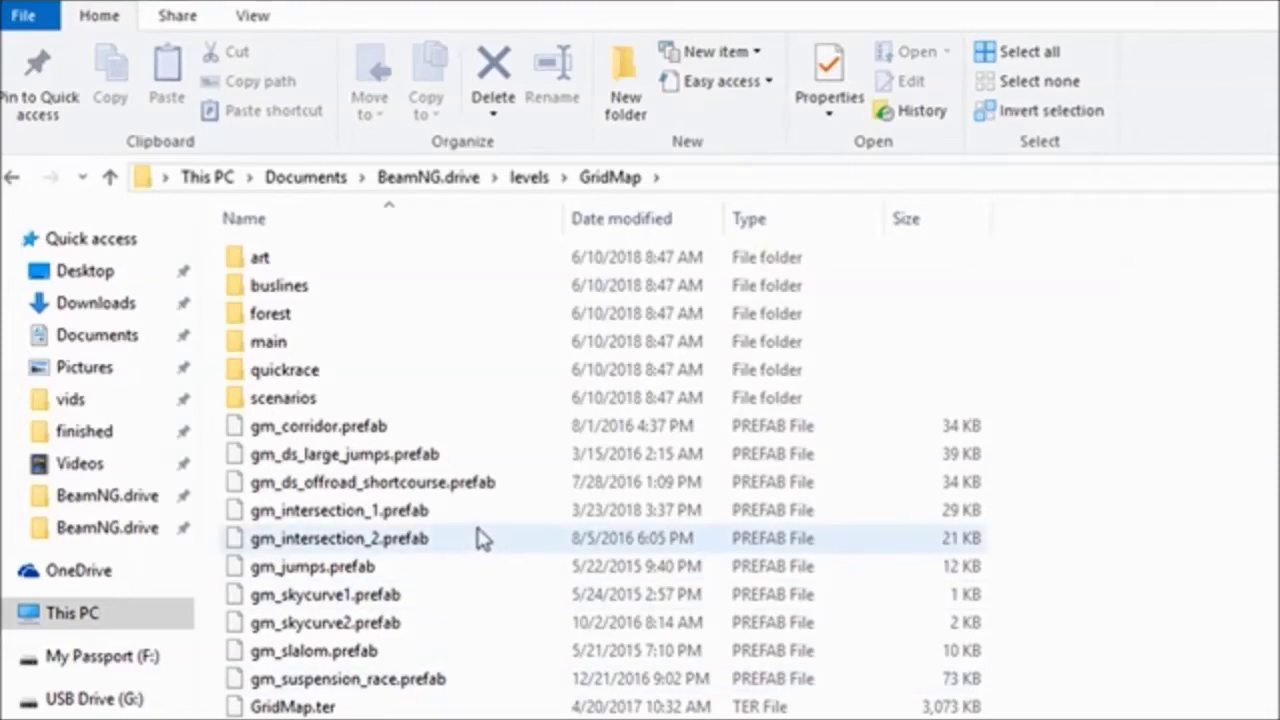
- Delete the buslines, forest, quickrace and scenarios folders, all the gm_ prefab files and GridMap.ter from the copied GridMap folder
click(320, 290)
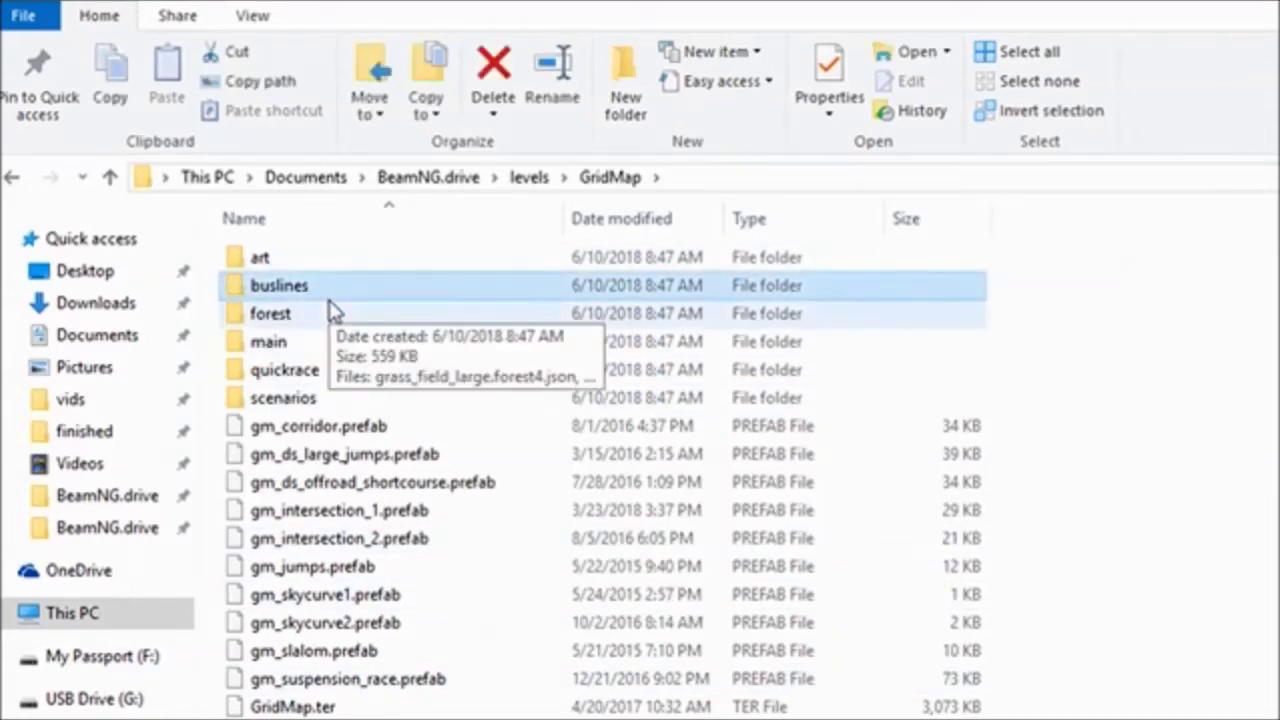
ctrl+click(360, 315)
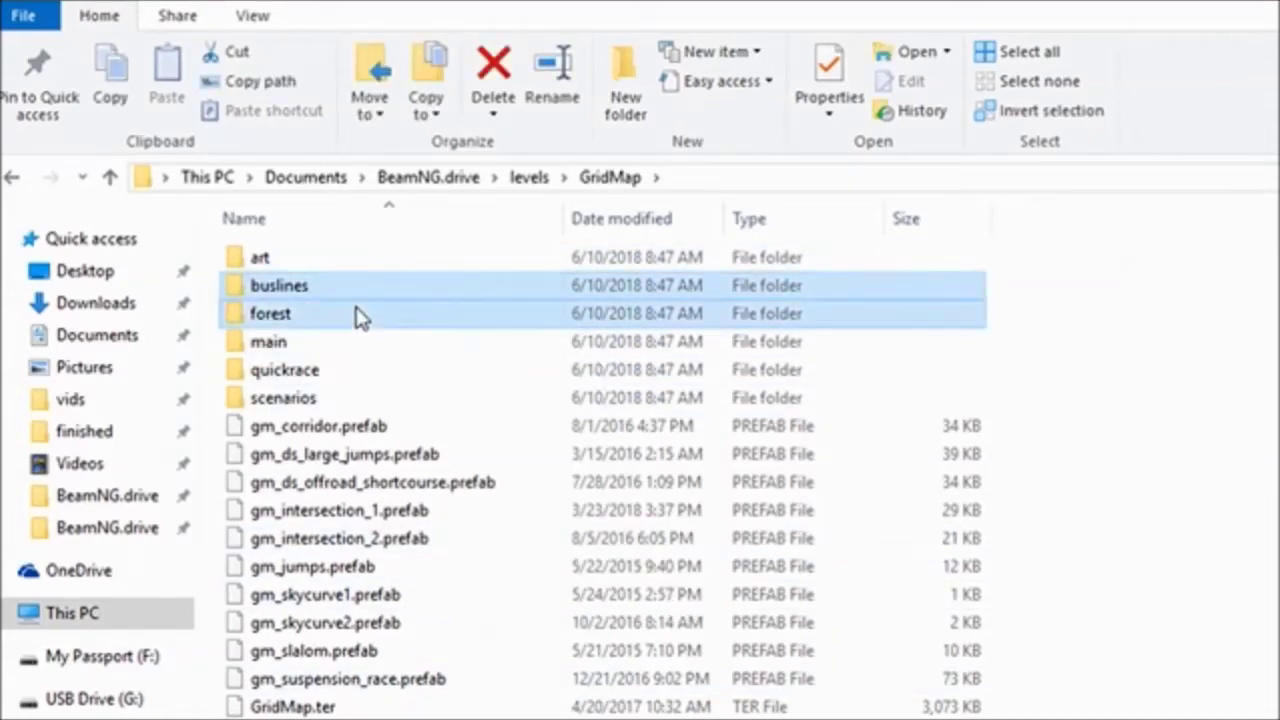
ctrl+click(362, 372)
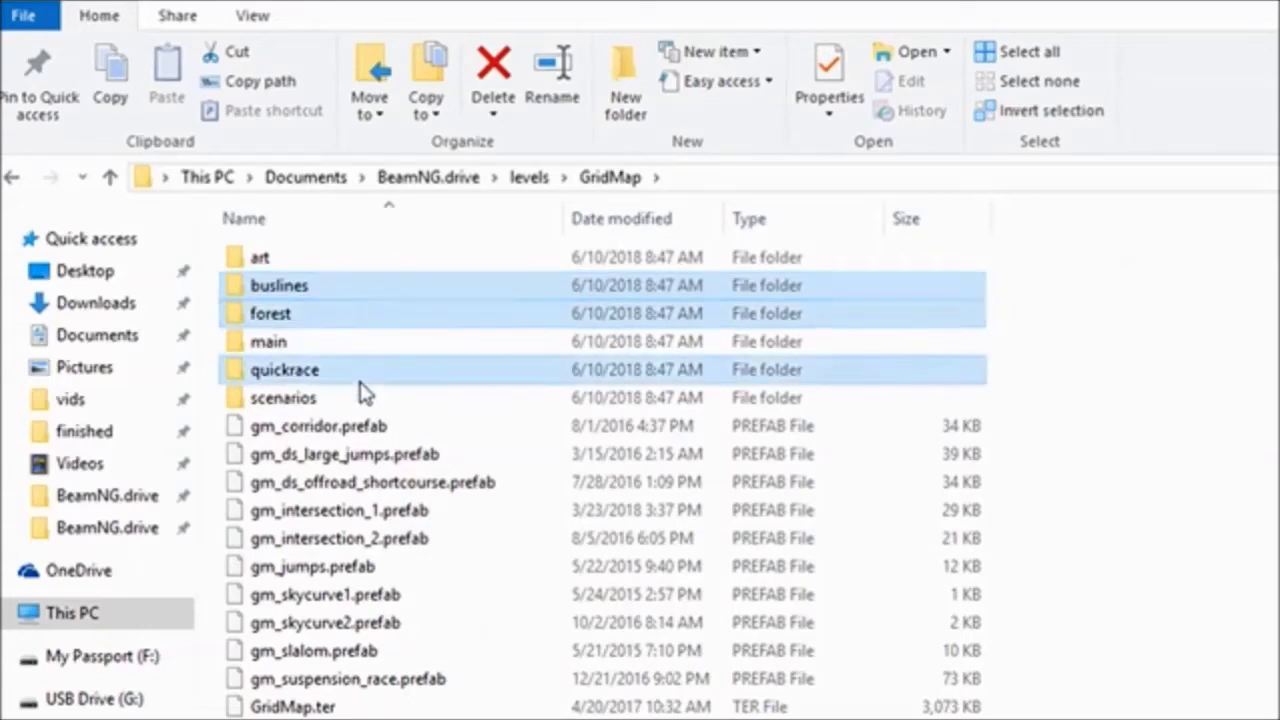
ctrl+click(358, 404)
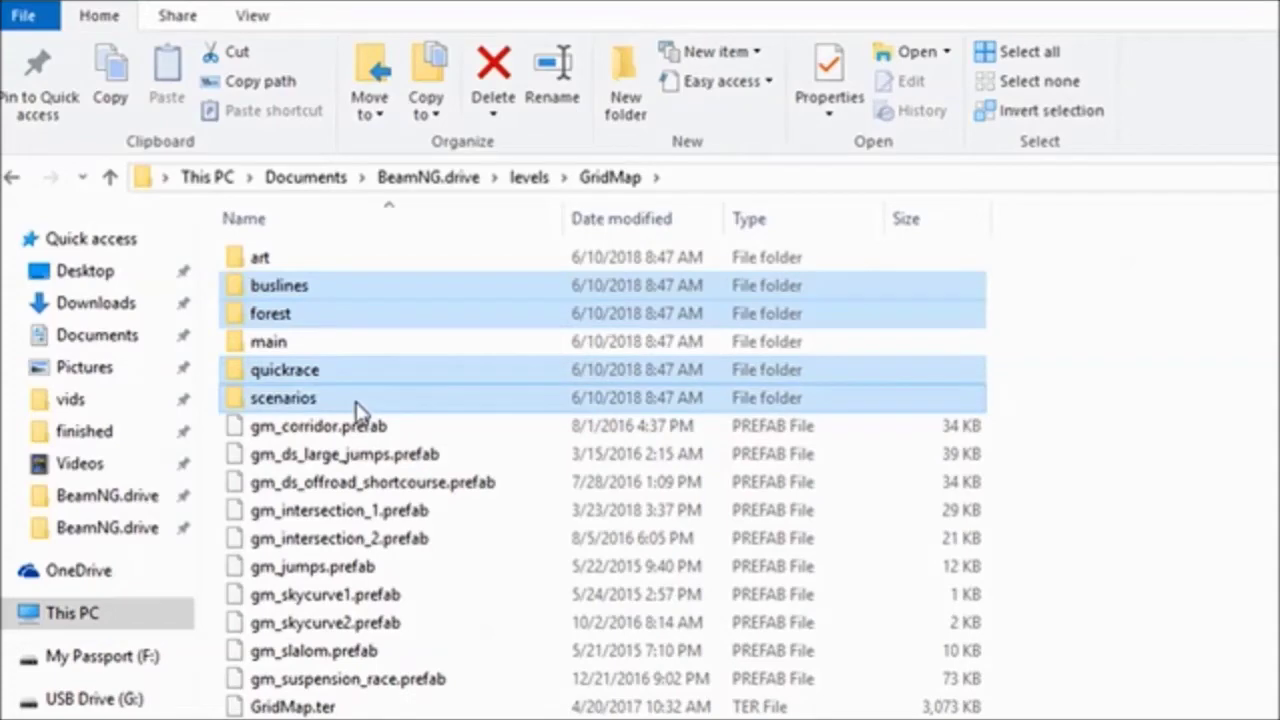
ctrl+click(355, 428)
ctrl+click(360, 456)
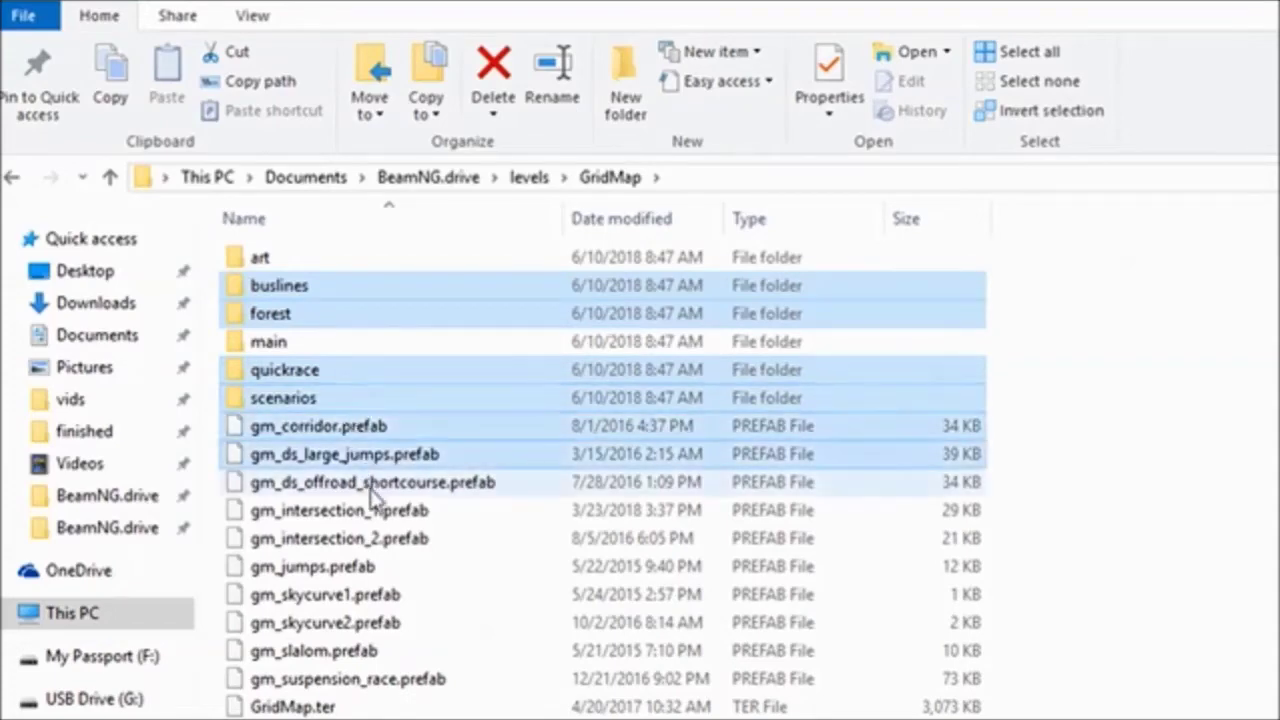
ctrl+click(372, 484)
ctrl+click(374, 510)
ctrl+click(378, 538)
ctrl+click(377, 566)
ctrl+click(380, 594)
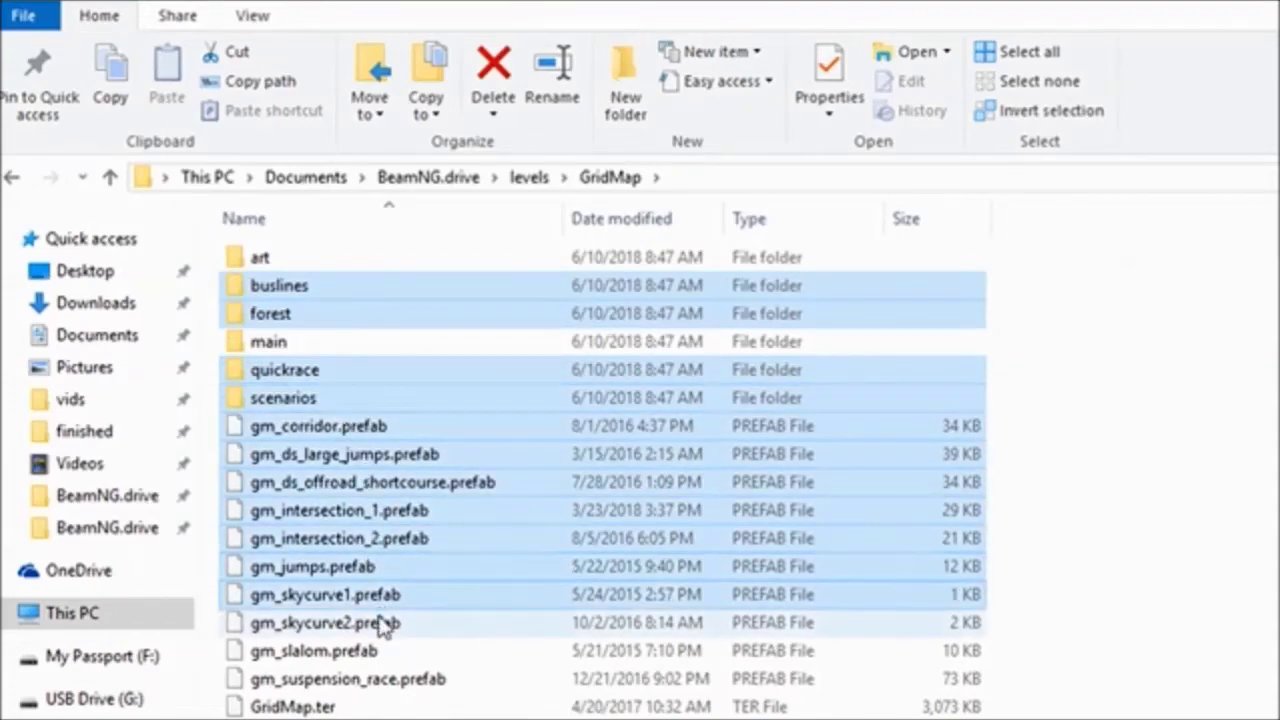
ctrl+click(383, 624)
ctrl+click(380, 652)
ctrl+click(380, 680)
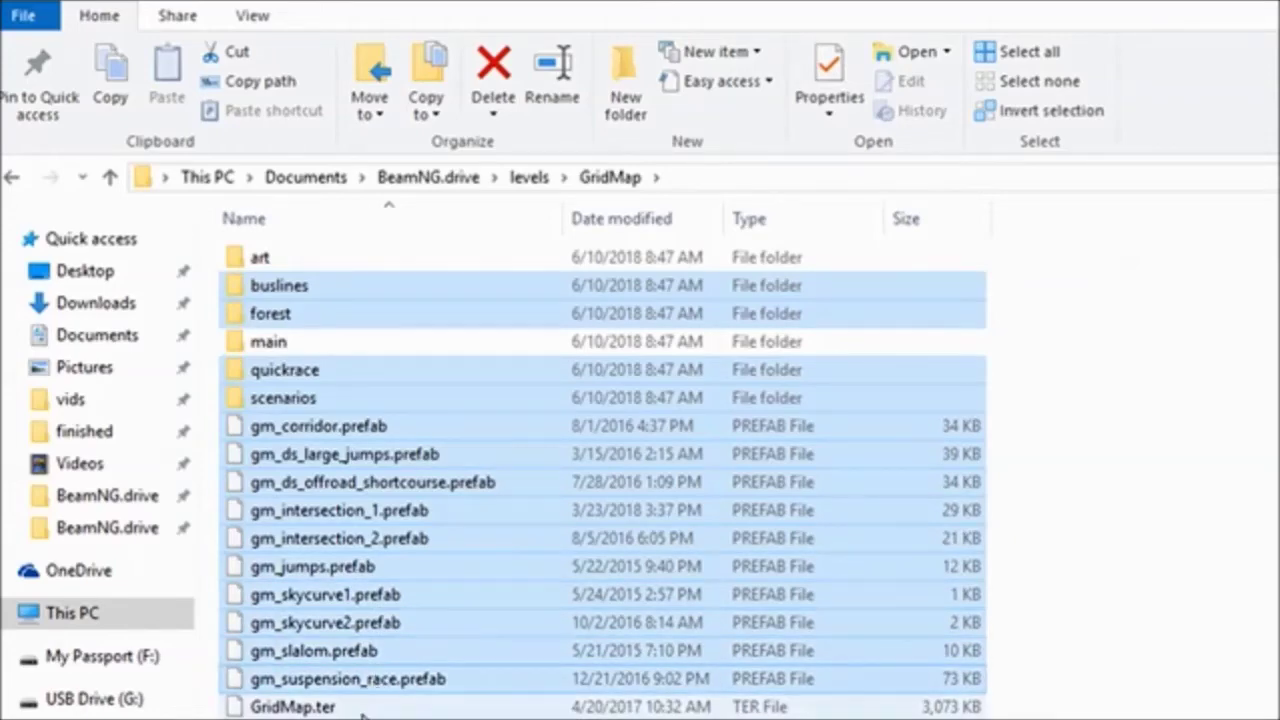
ctrl+click(365, 708)
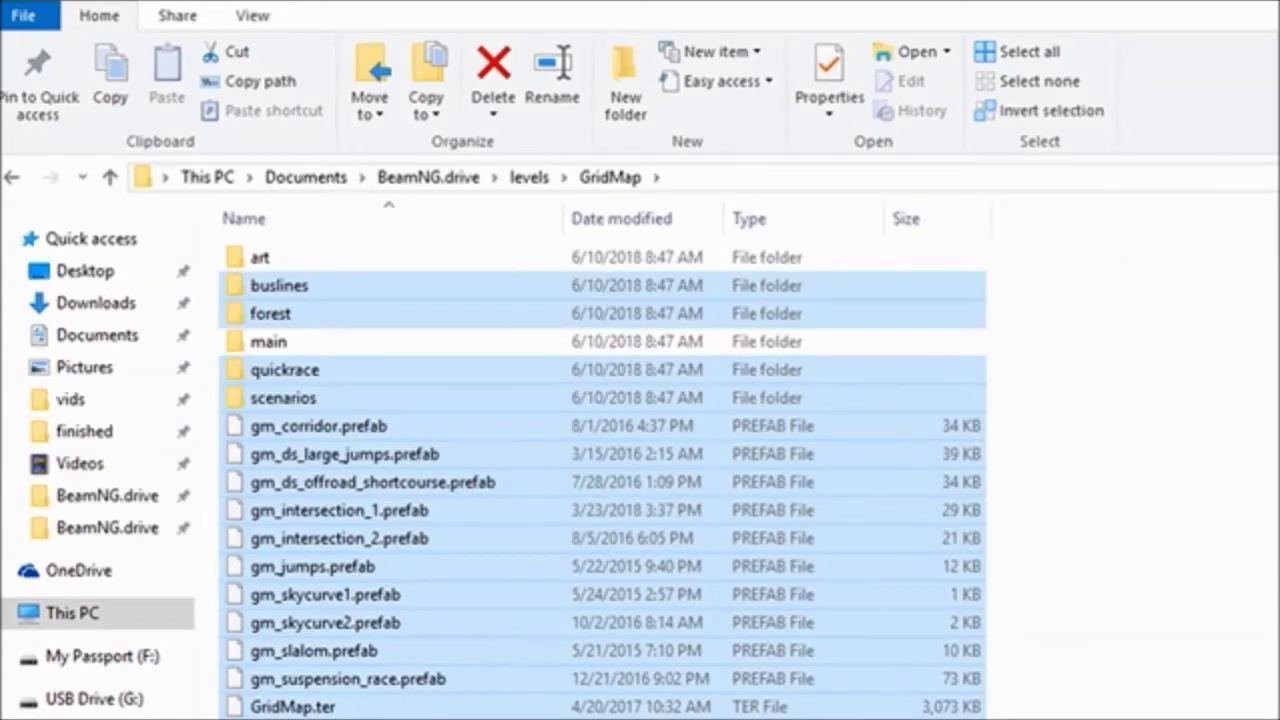
key(Delete)
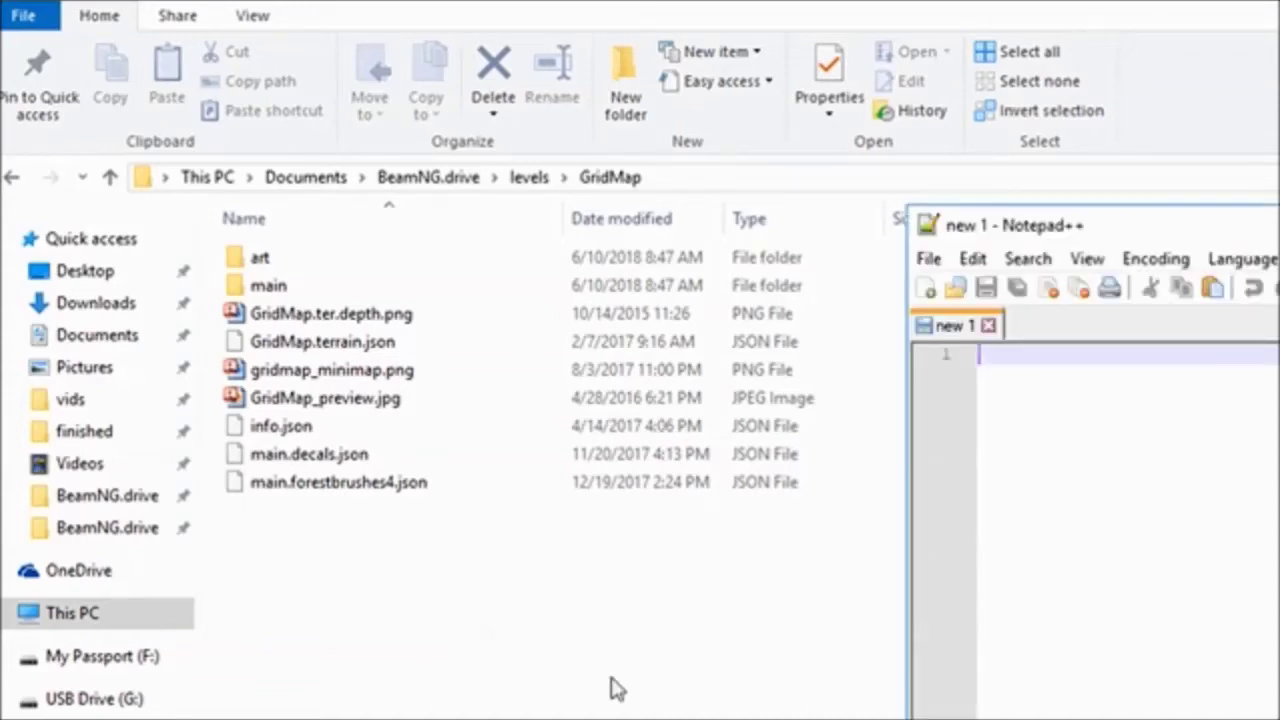
- Rename GridMap.ter.depth.png as davidinark.ter.depth.png and copy the new davidinark prefix
click(357, 623)
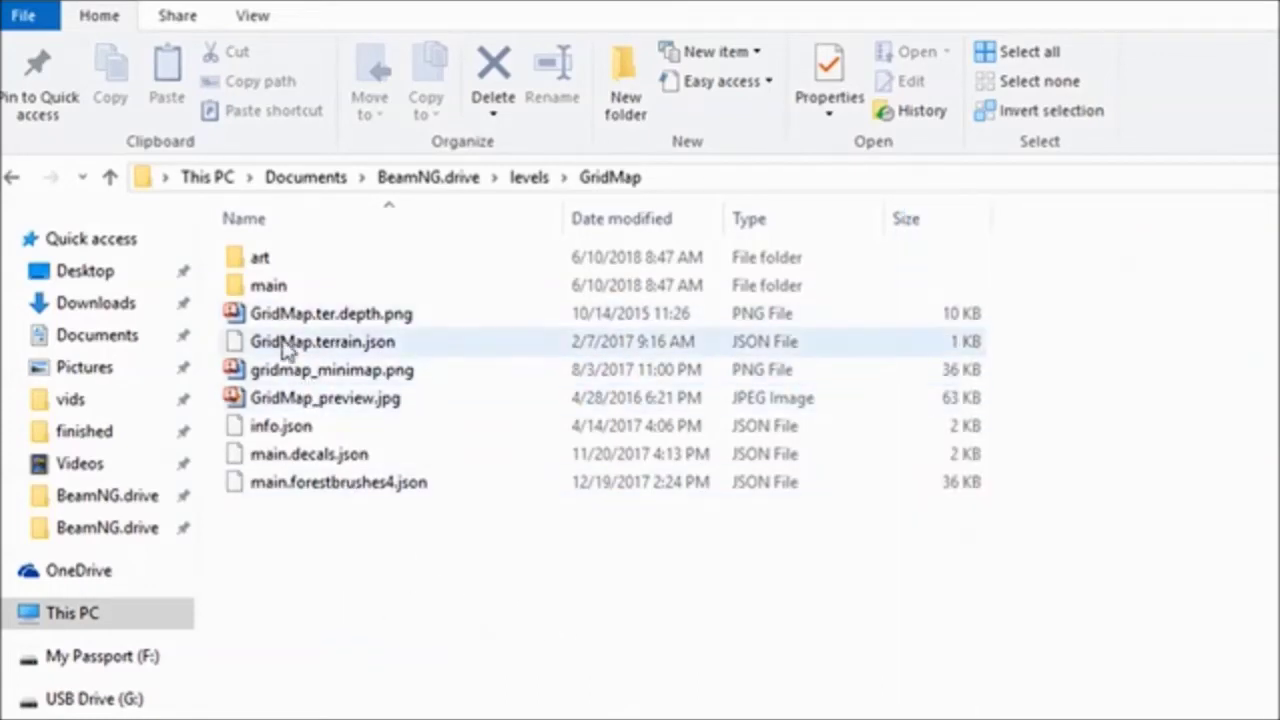
mouse_move(287, 326)
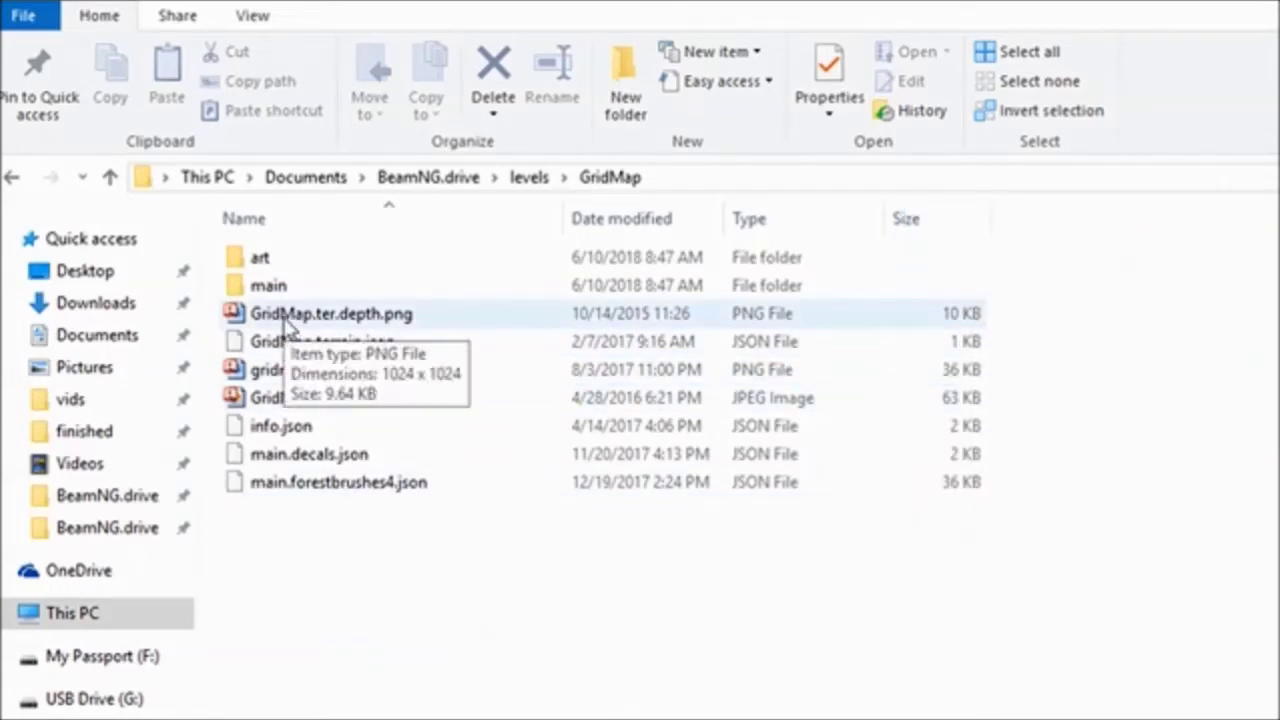
click(287, 326)
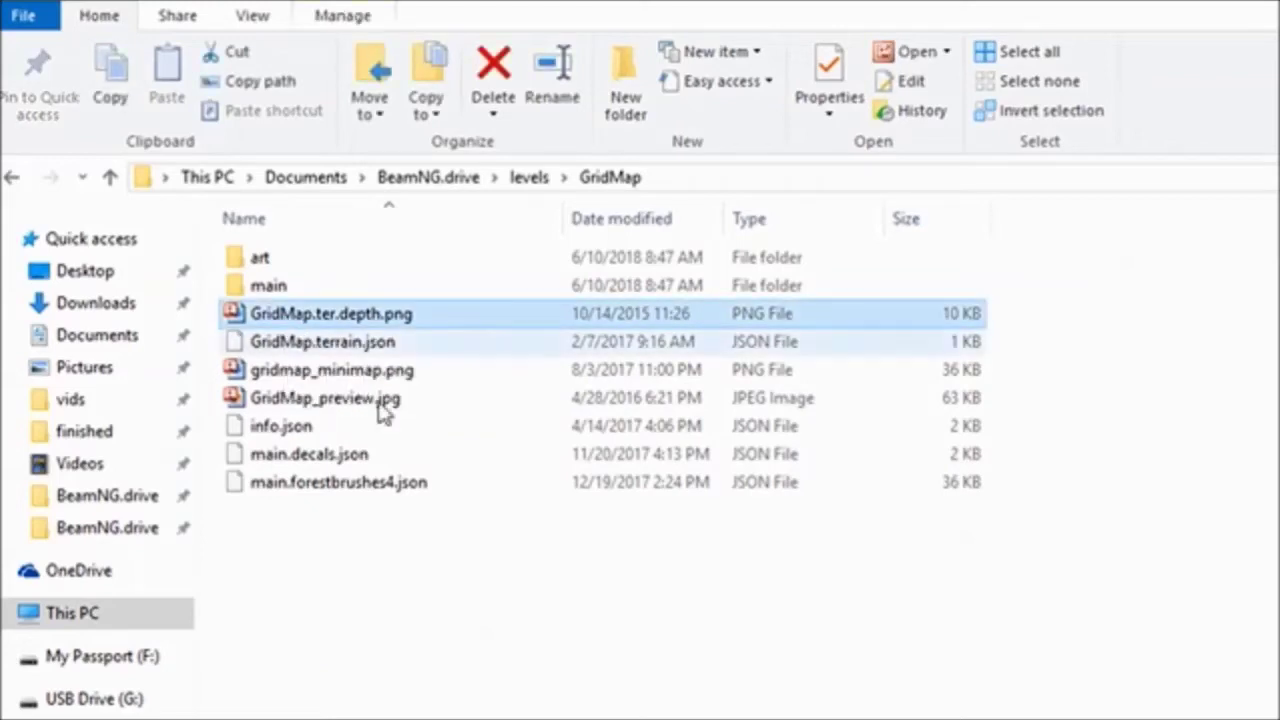
key(F2)
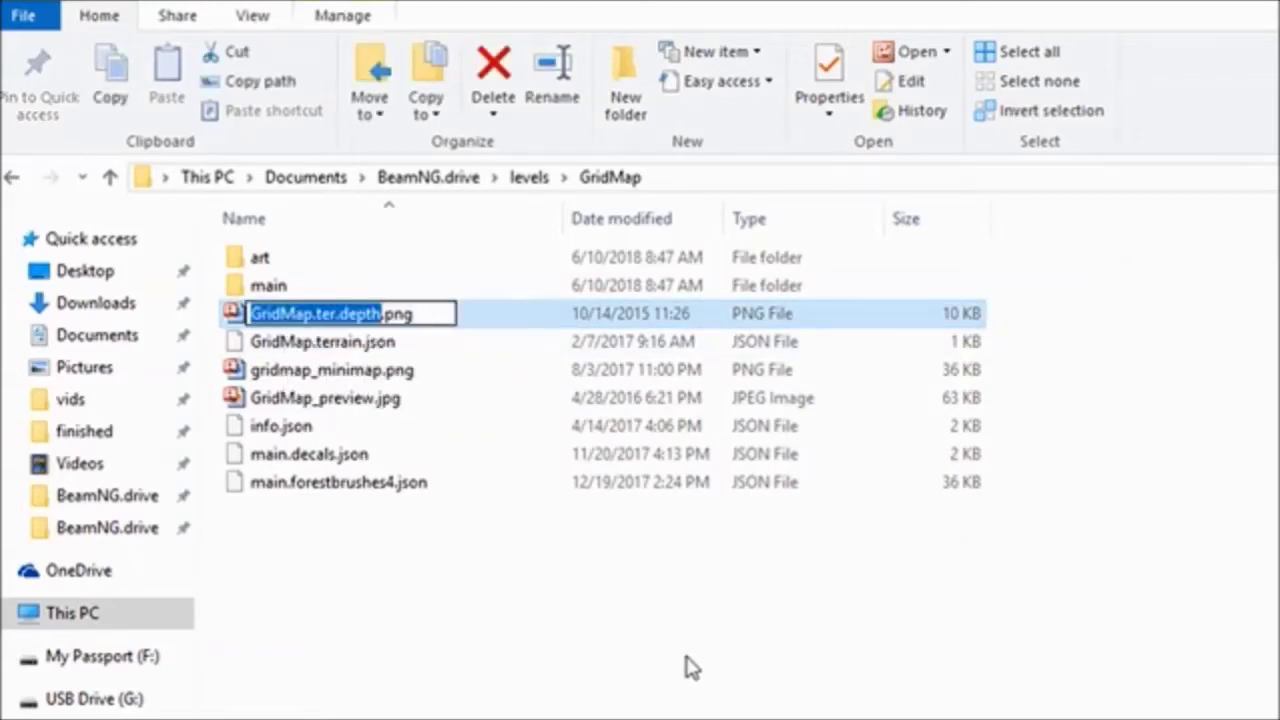
key(Home)
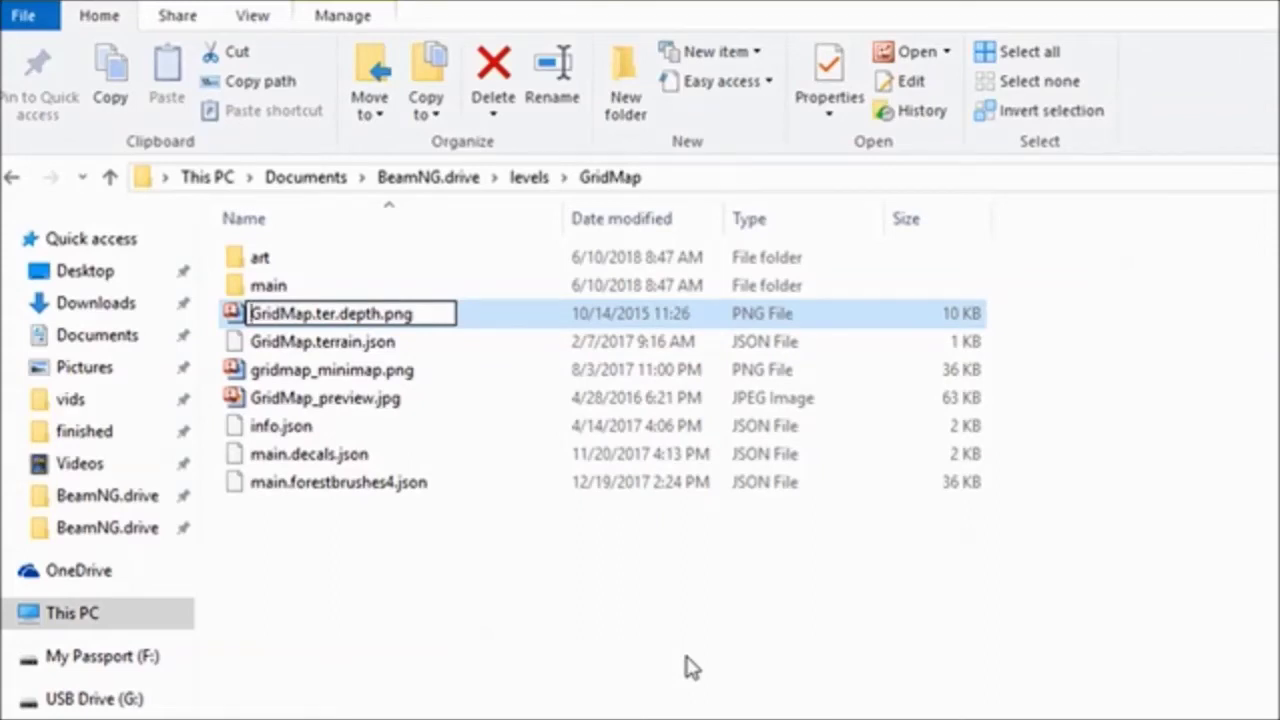
key(Delete)
key(Delete)
key(Delete)
key(Delete)
key(Delete)
key(Delete)
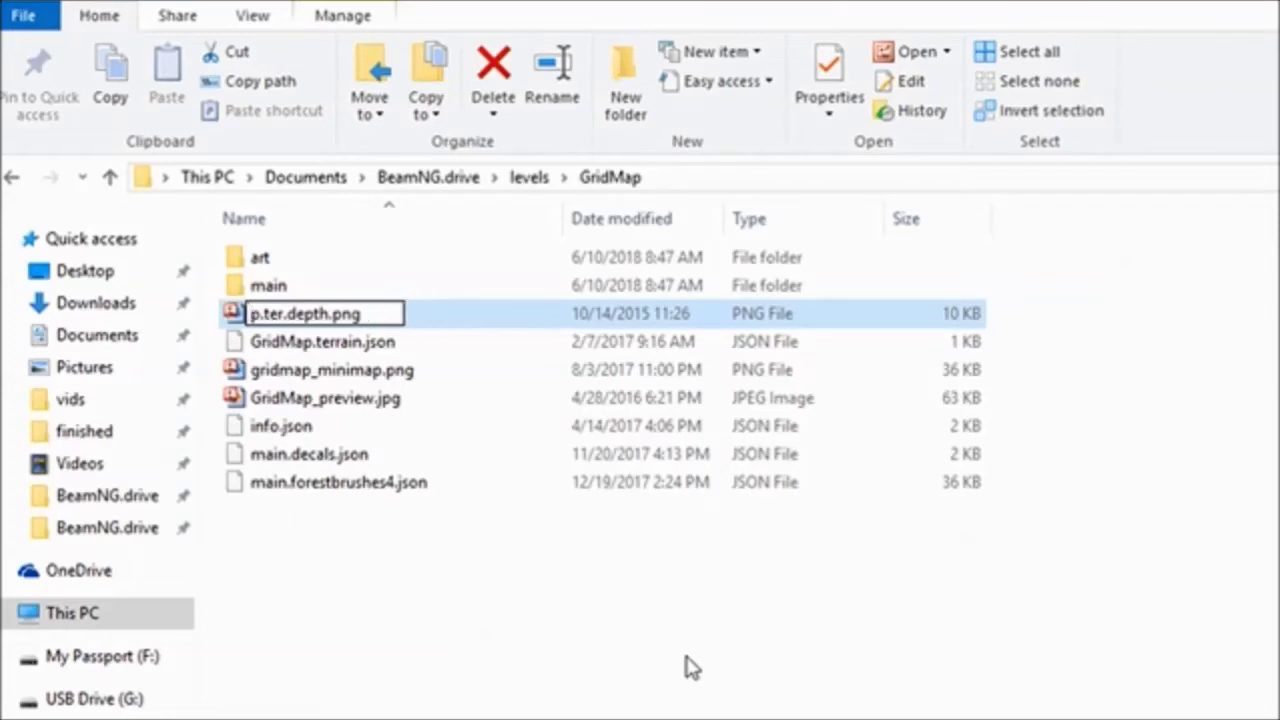
key(Delete)
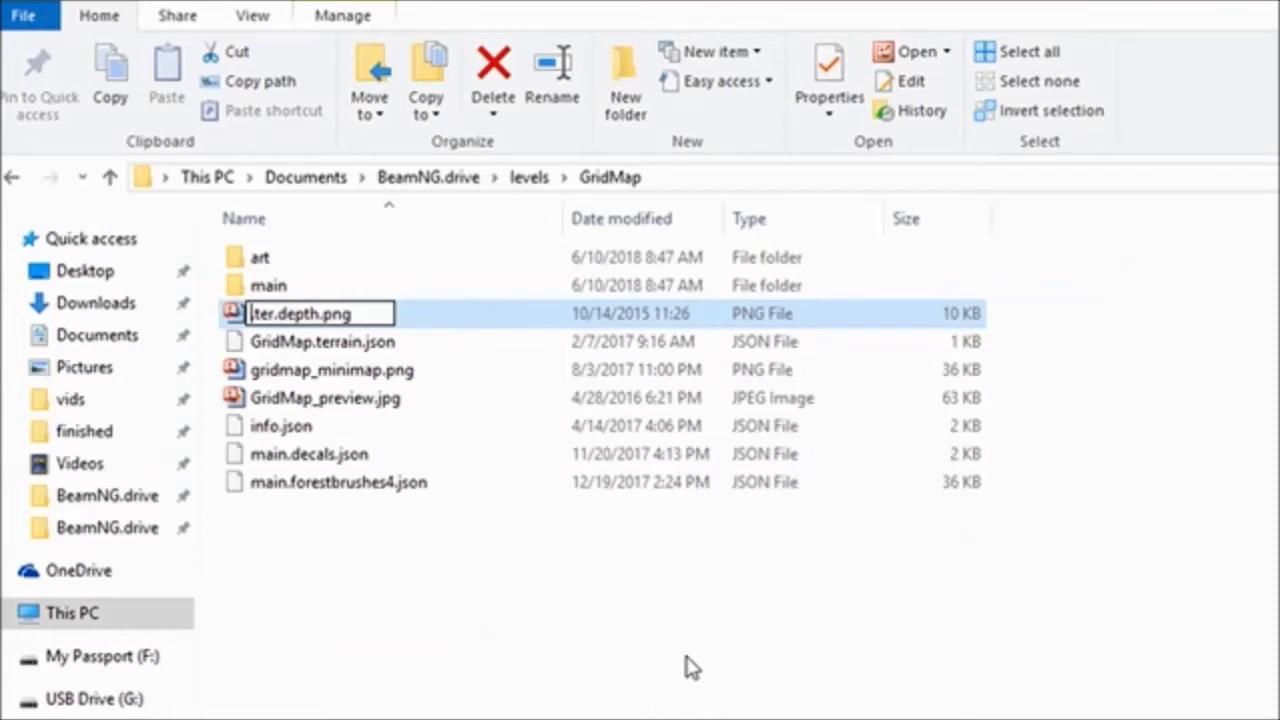
text(davidina)
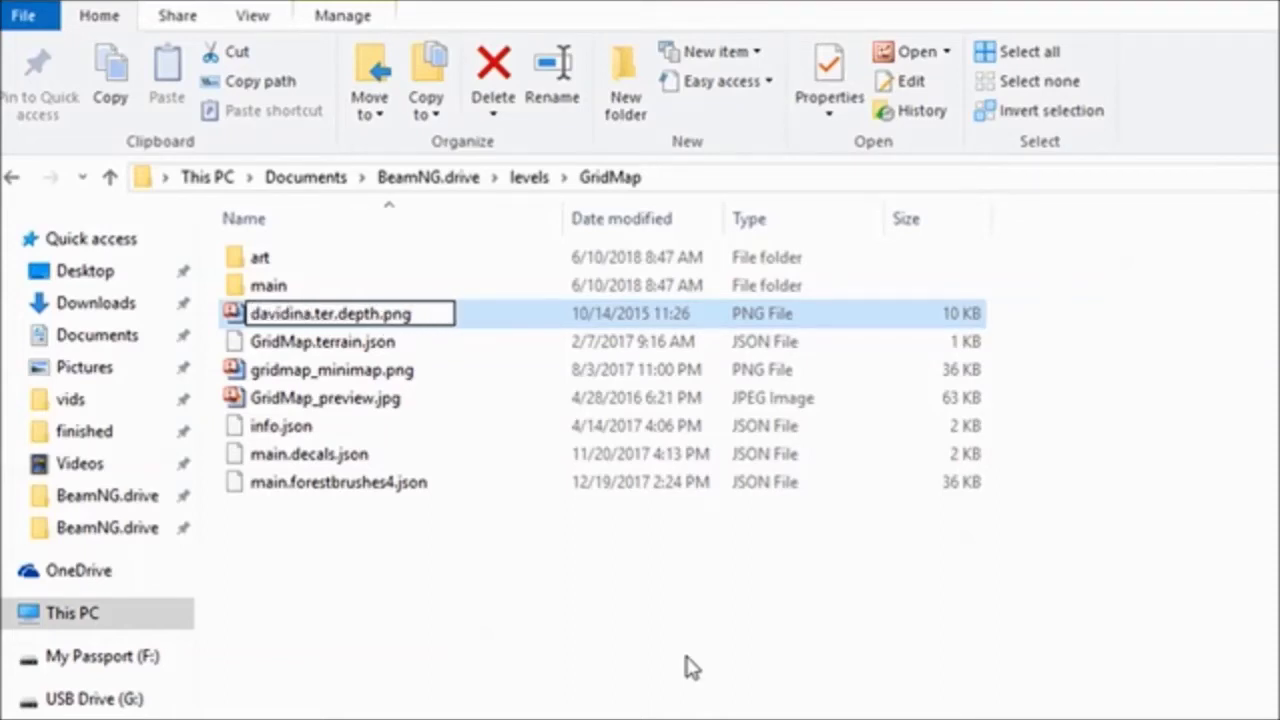
text(rk)
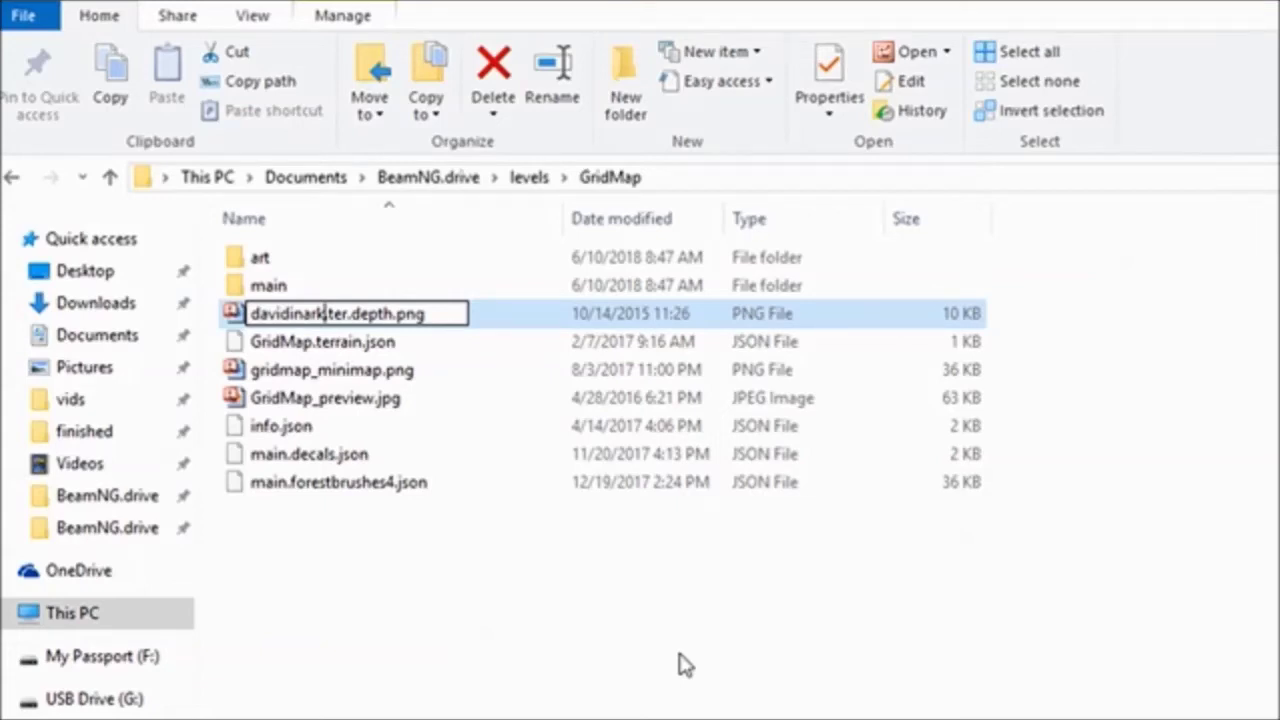
key(shift+Home)
key(ctrl+c)
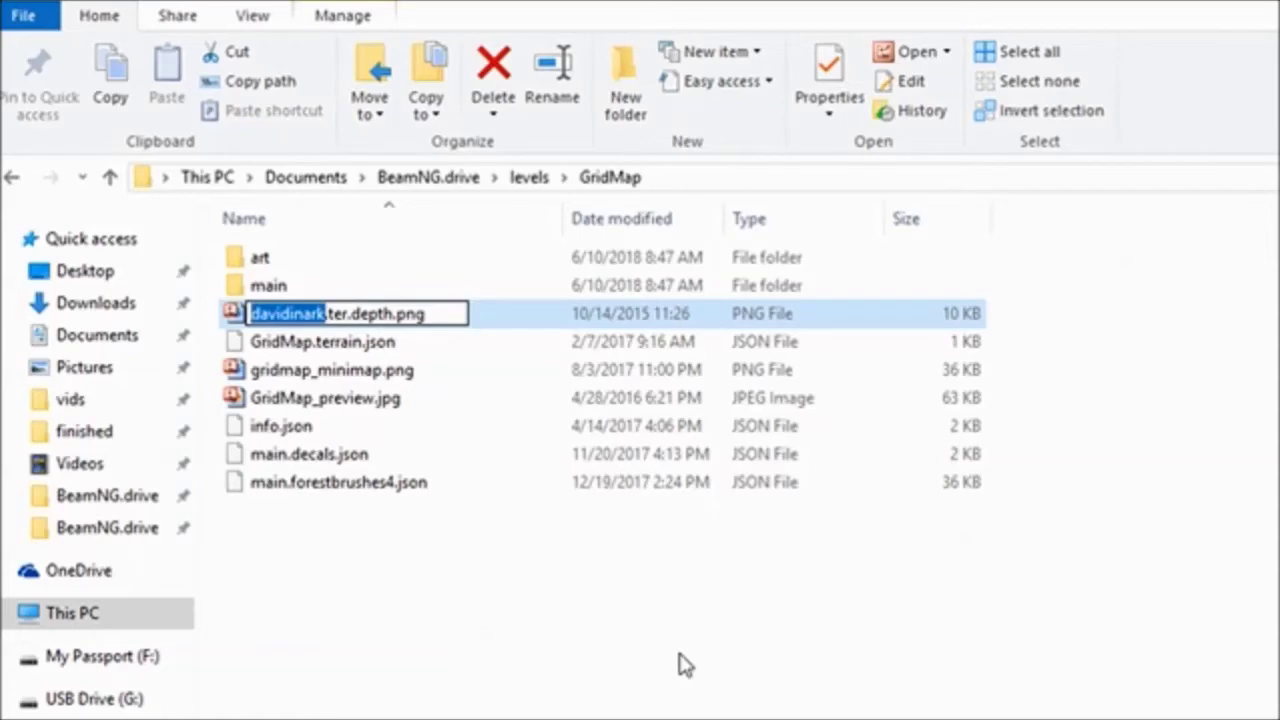
- Rename GridMap.terrain.json as davidinark.terrain.json
click(273, 342)
click(275, 342)
click(262, 340)
key(ctrl+a)
key(Home)
key(shift+Right)
key(shift+Right)
key(shift+Right)
key(shift+Right)
key(shift+Right)
key(shift+Right)
key(shift+Right)
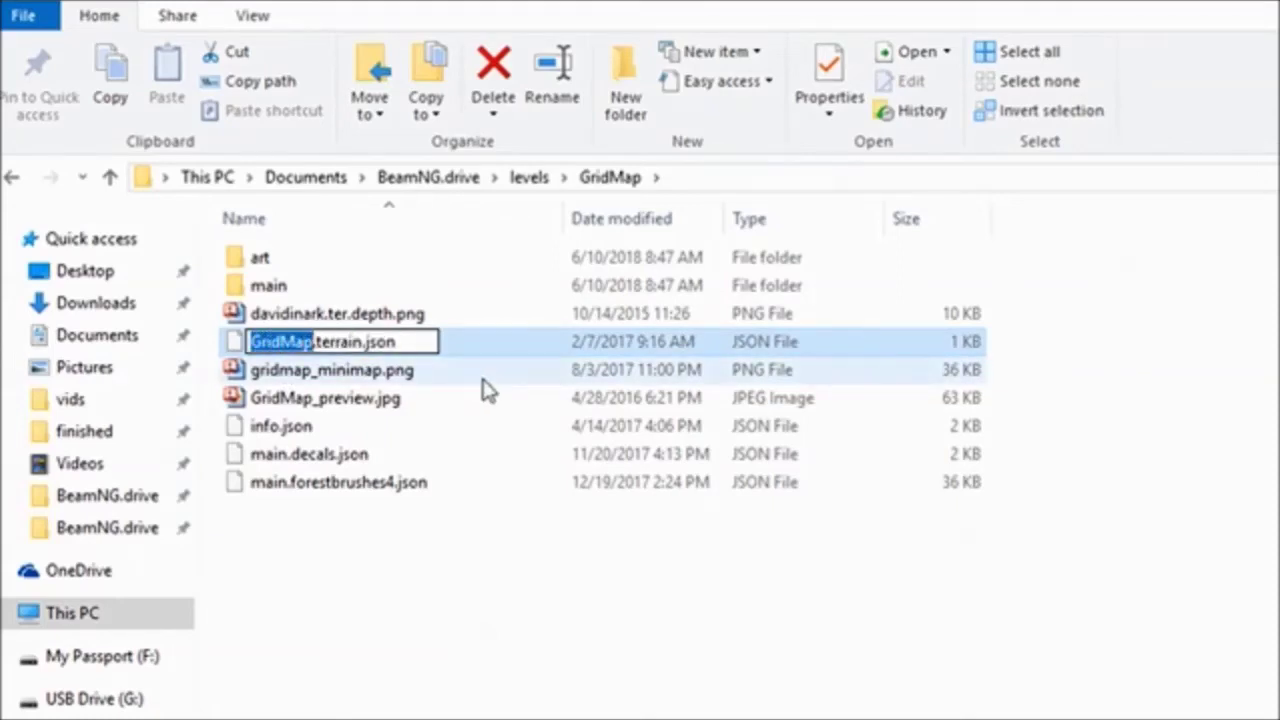
text(davidinark)
key(Return)
- Replace the gridmap prefix of the minimap image with the copied text so the file is named davidinark_minimap.png
key(Down)
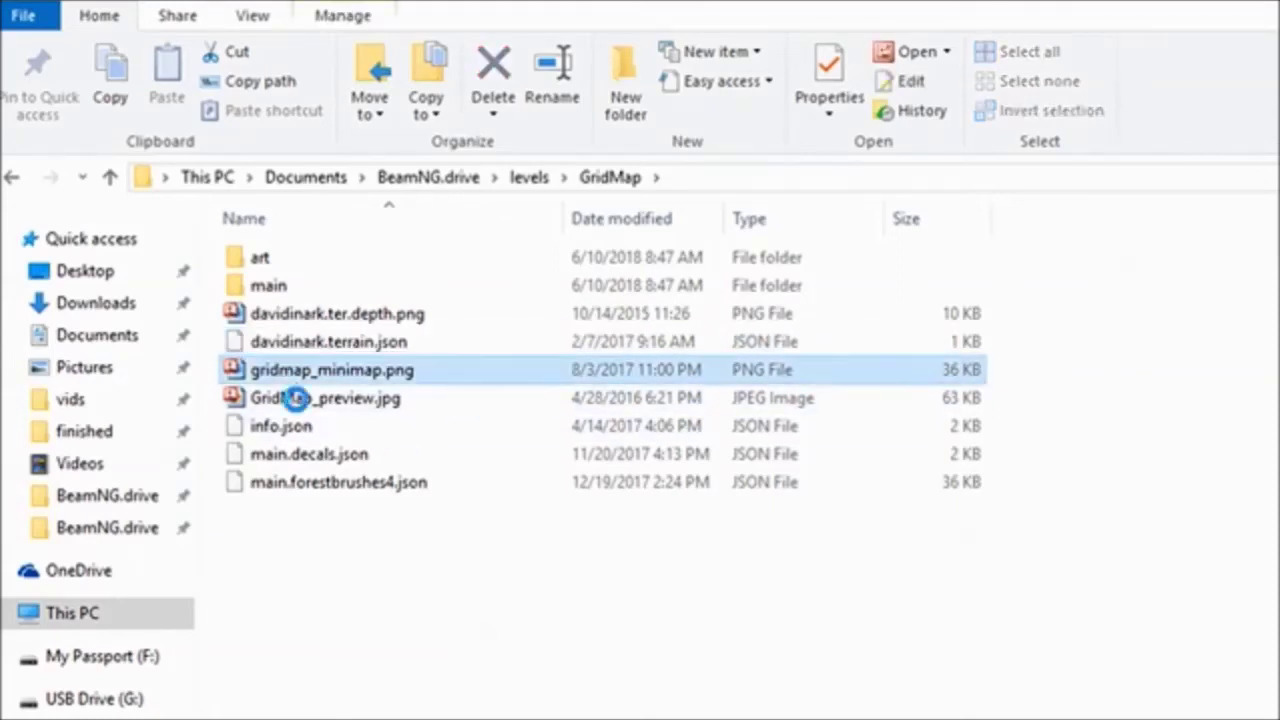
key(F2)
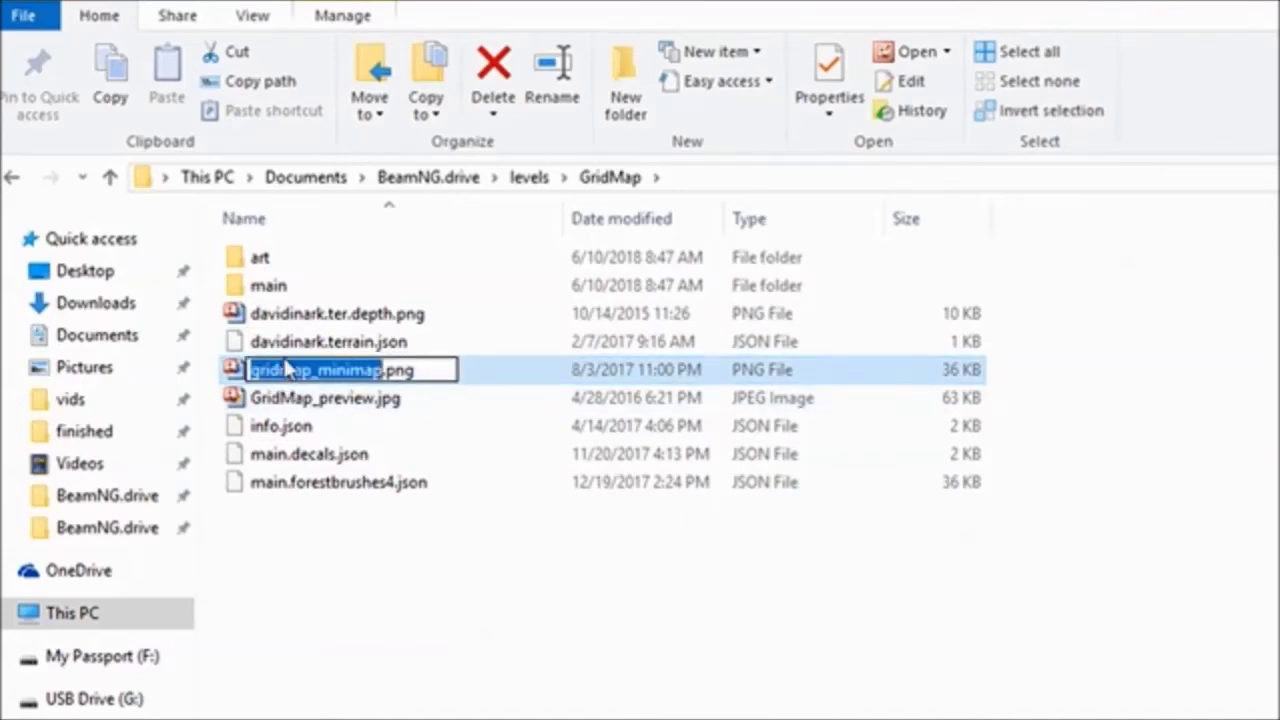
key(Home)
key(shift+Right)
key(shift+Right)
key(shift+Right)
key(shift+Right)
key(shift+Right)
key(shift+Right)
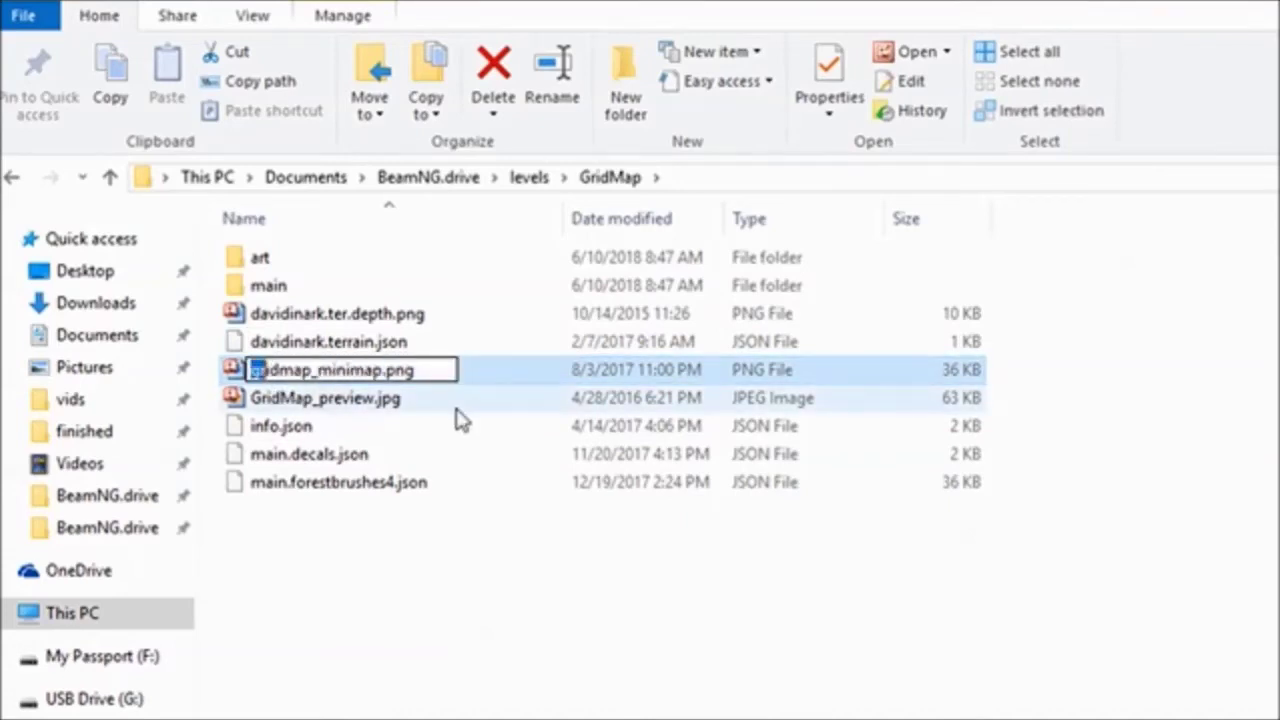
key(shift+Right)
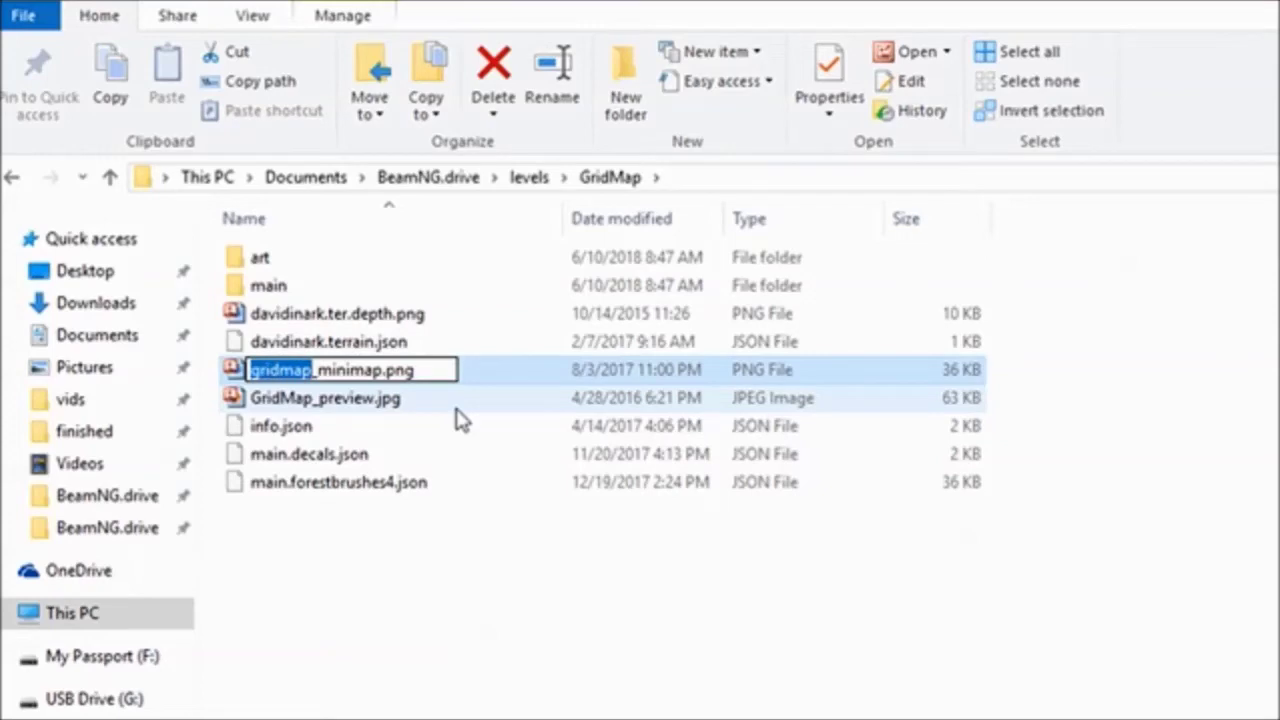
key(ctrl+v)
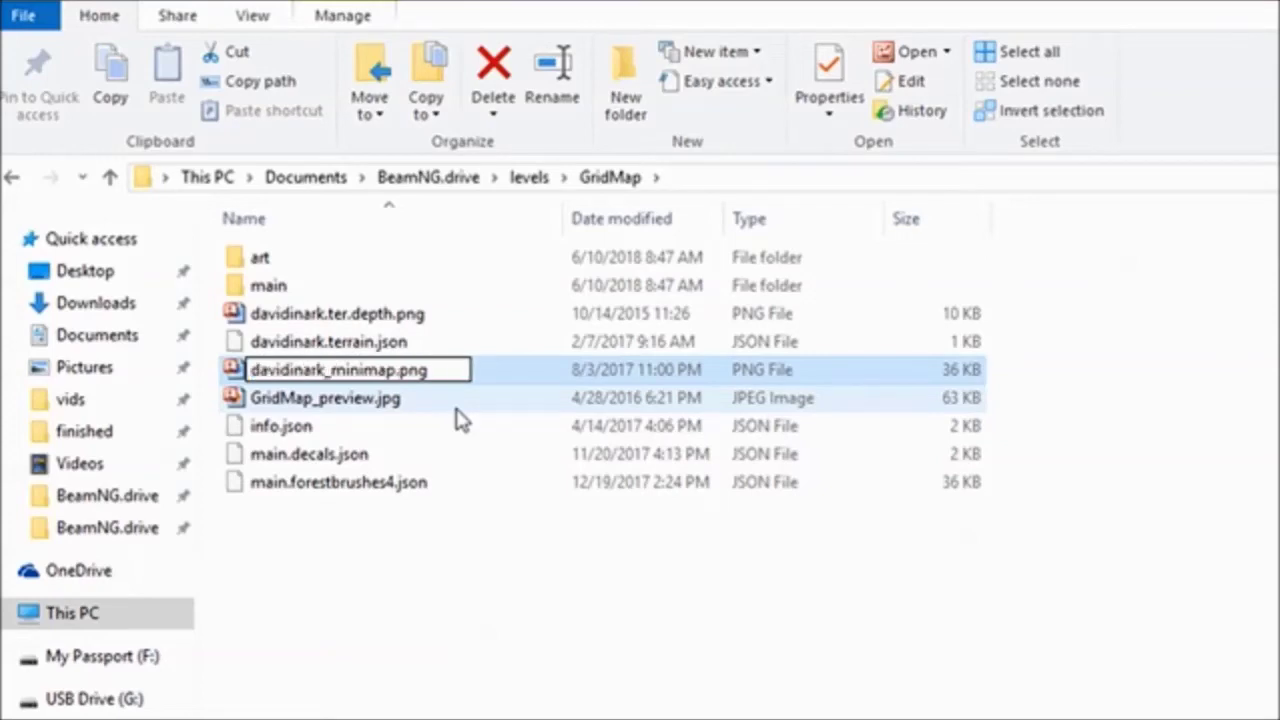
- Replace the GridMap prefix of the preview image with the copied text so the file is named davidinark_preview.jpg
click(263, 405)
click(263, 405)
key(Home)
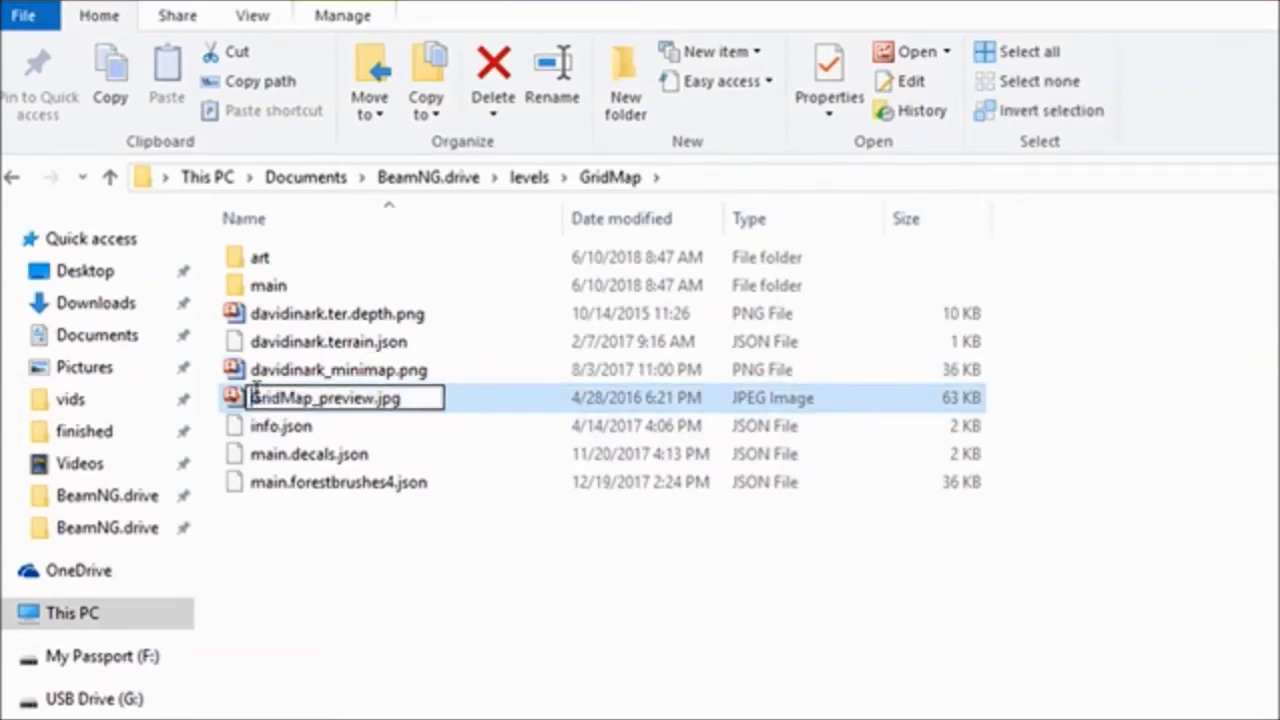
key(Delete)
key(Delete)
key(Delete)
key(Delete)
key(Delete)
key(Delete)
key(Delete)
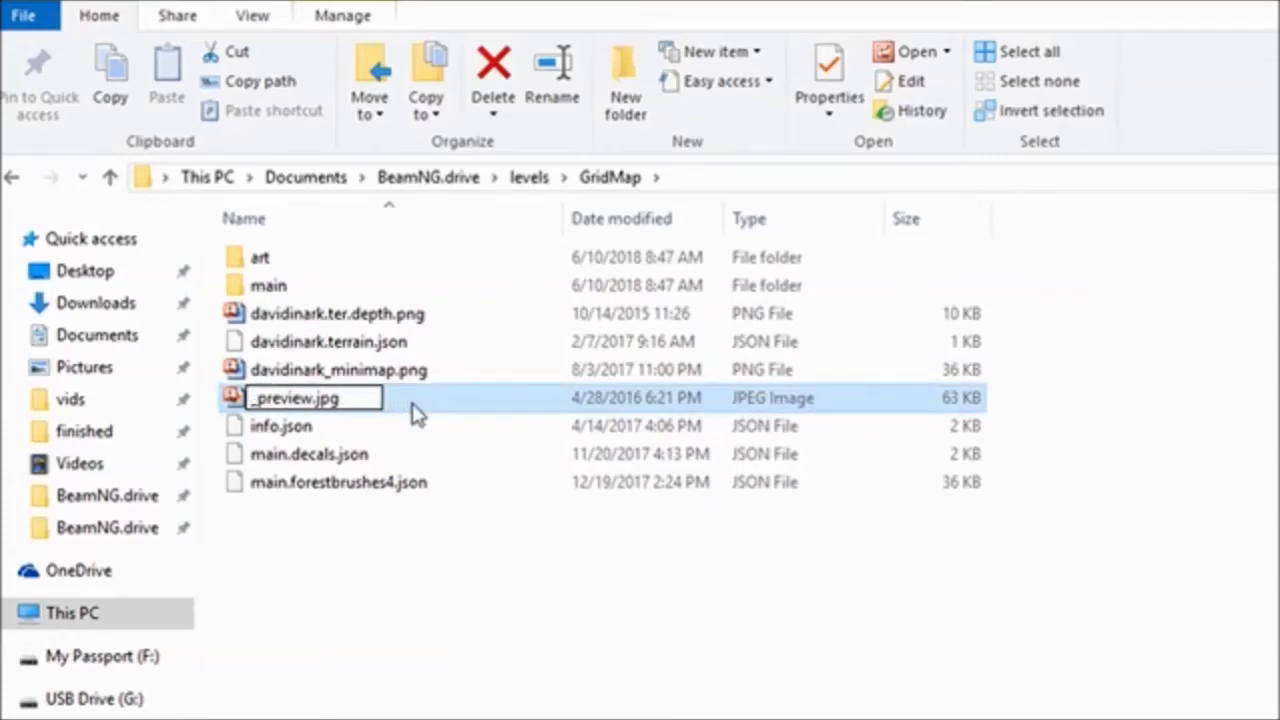
key(ctrl+v)
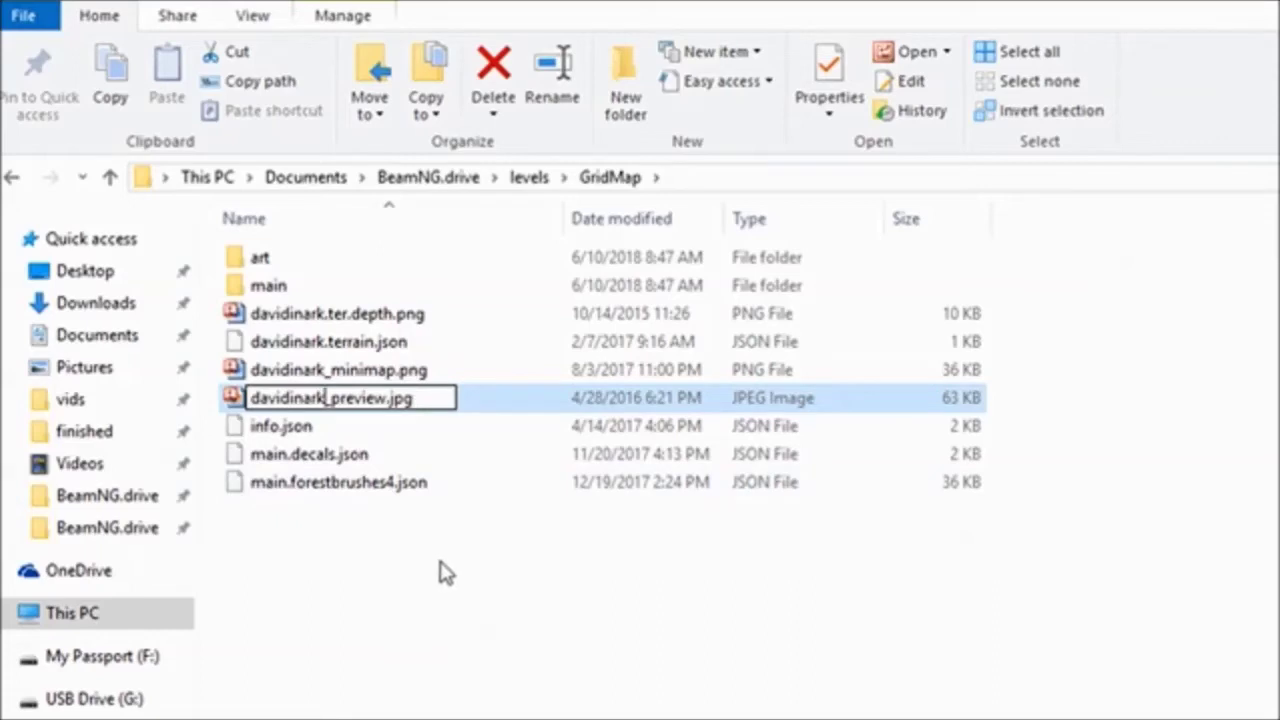
click(369, 540)
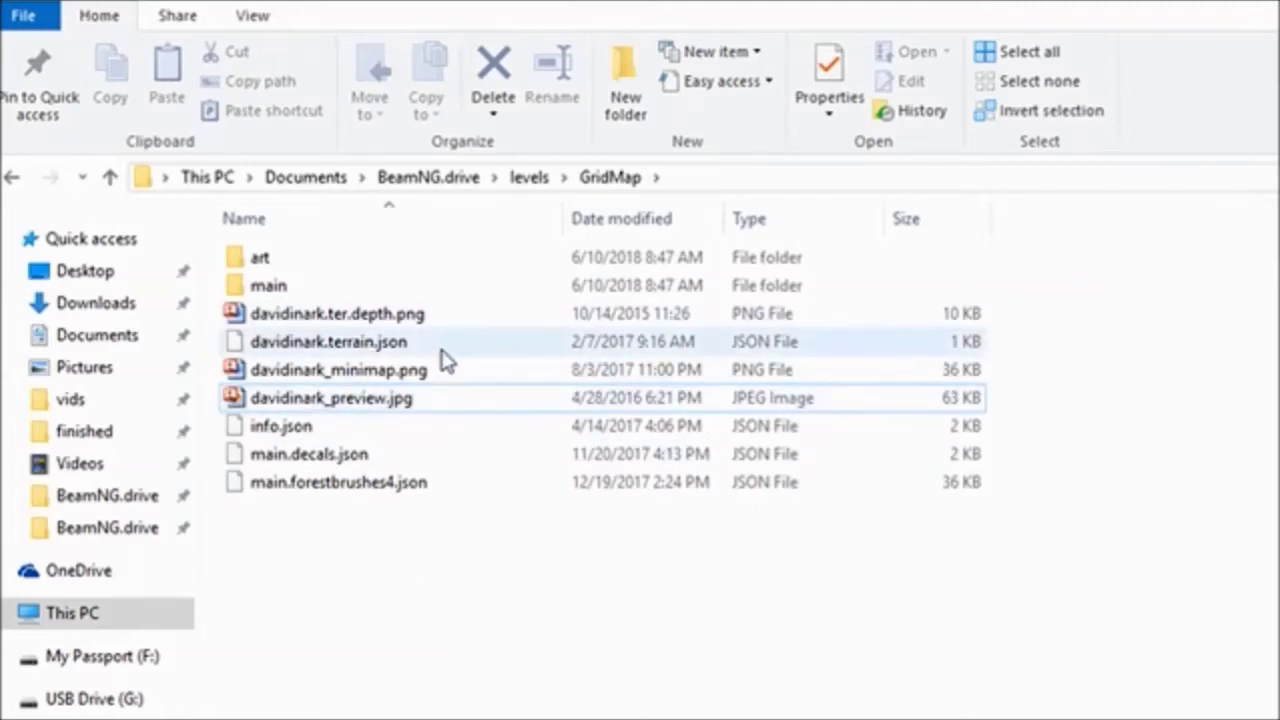
- Open davidinark.terrain.json in Notepad++ and review its file paths, height map settings and materials
click(405, 346)
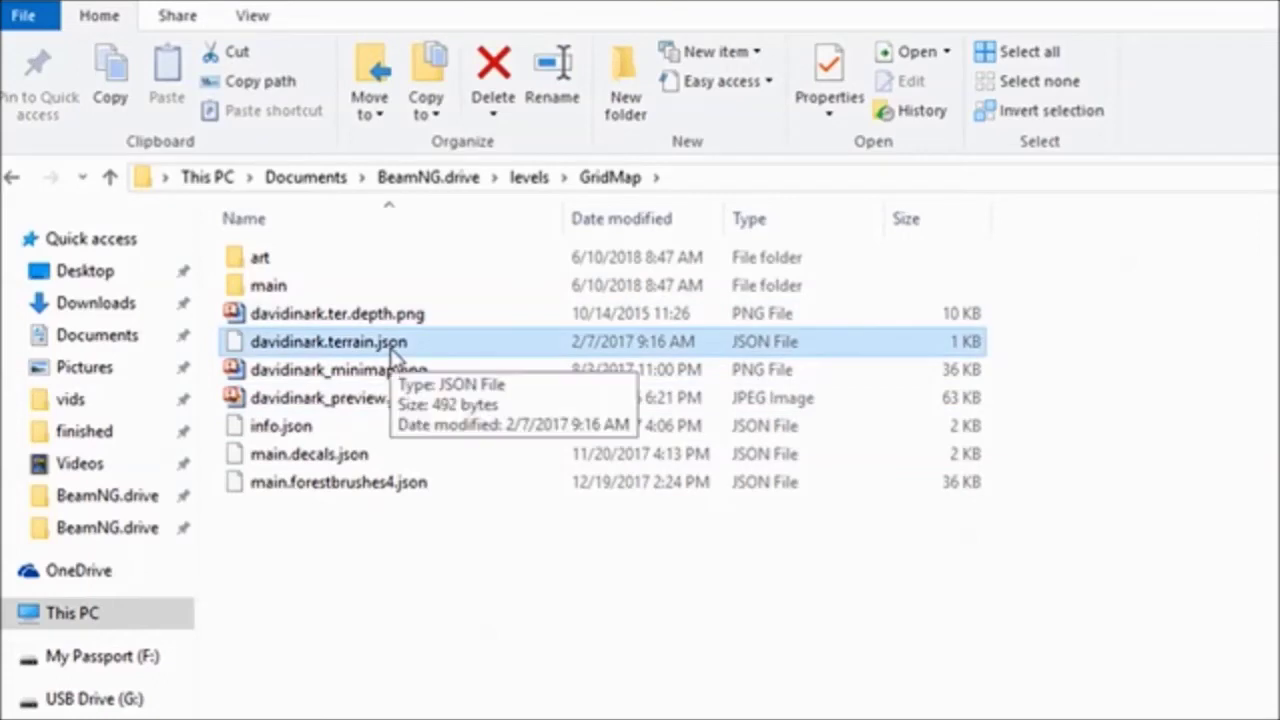
right_click(395, 356)
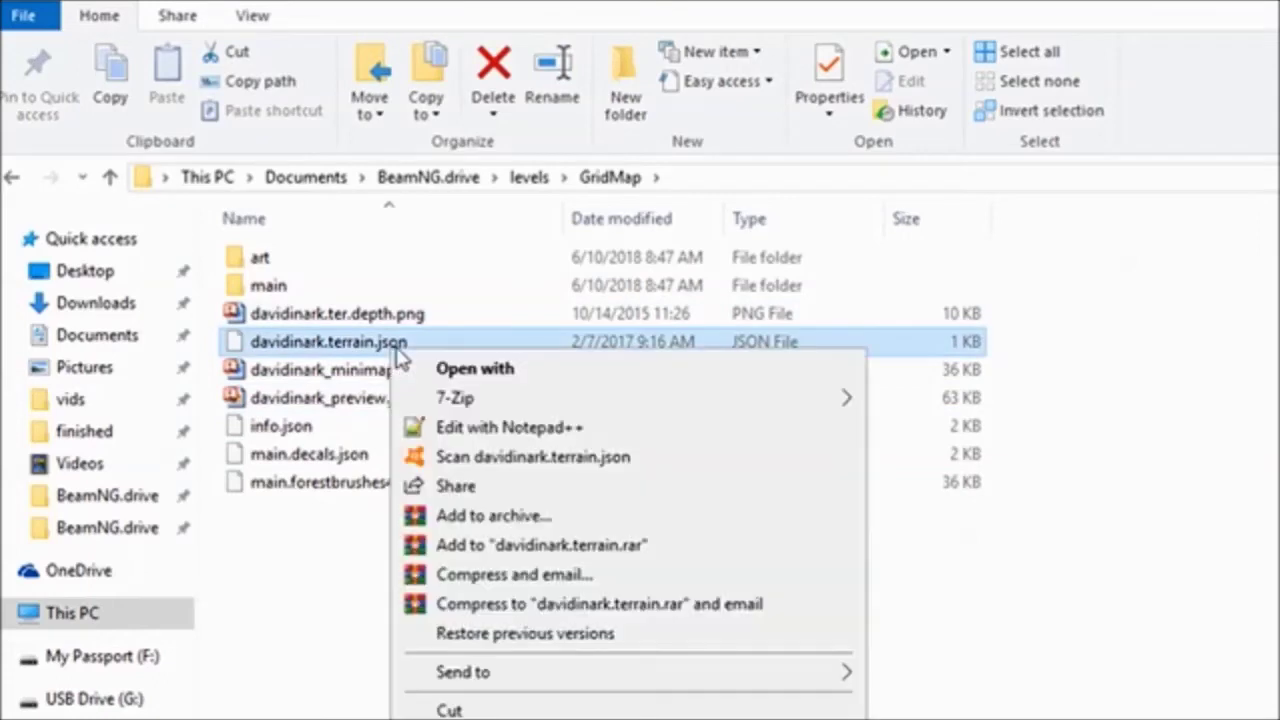
click(503, 370)
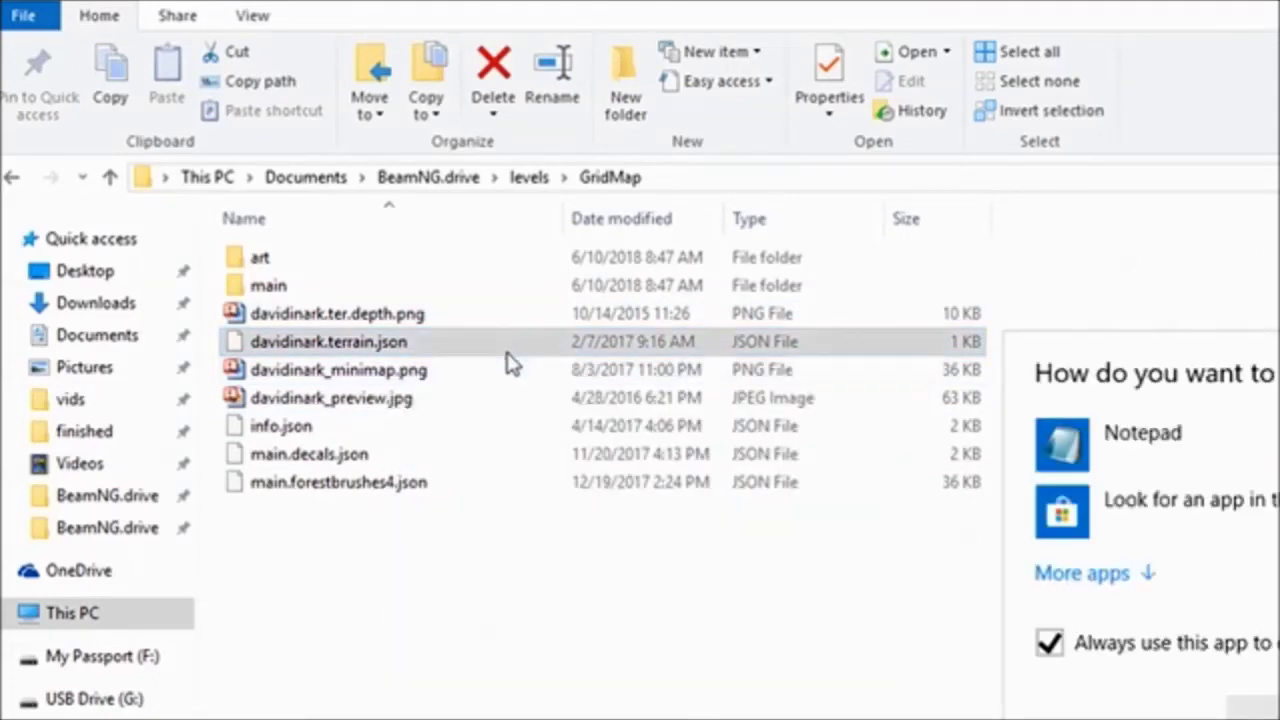
click(1140, 574)
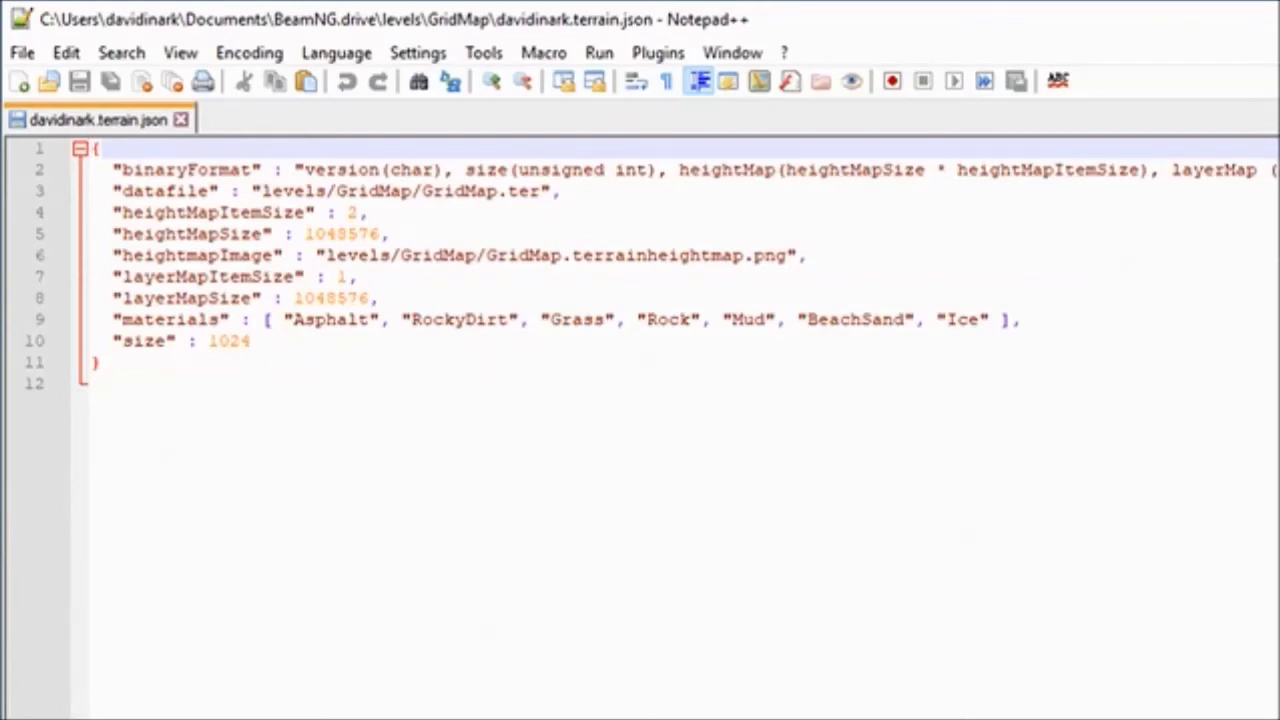
scroll(362, 305, right, 1)
scroll(640, 250, right, 8)
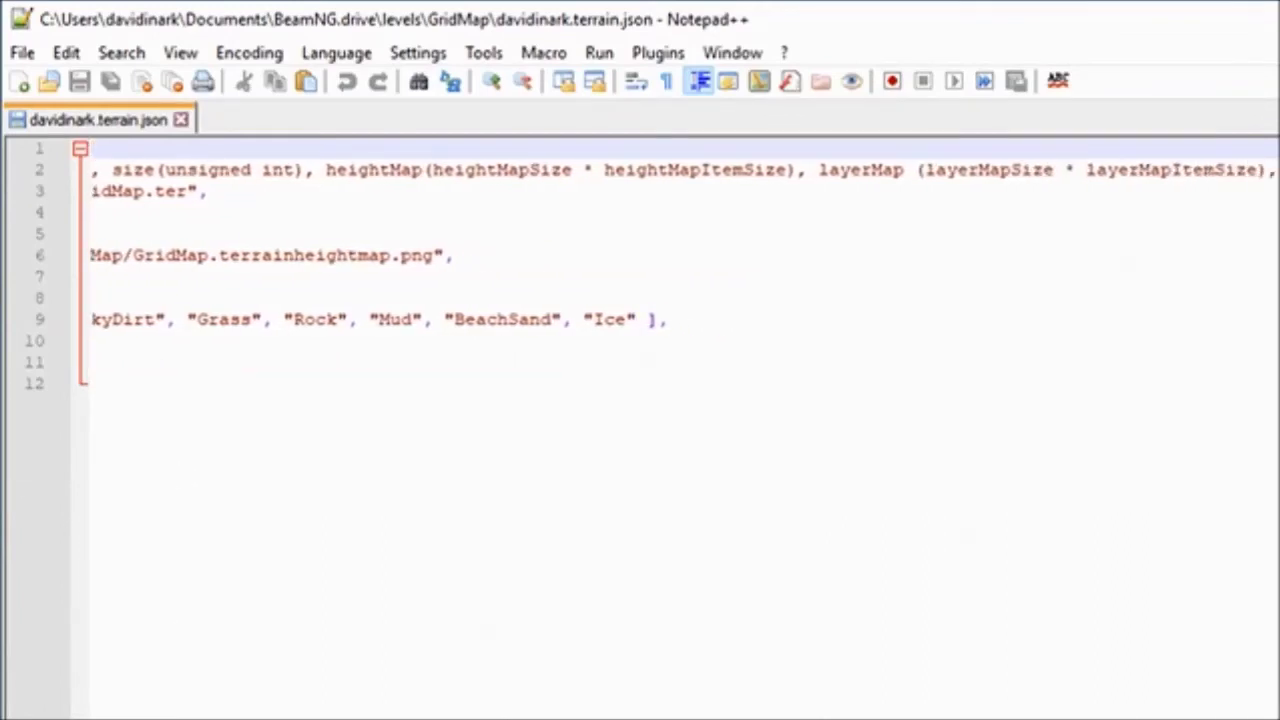
scroll(640, 250, left, 5)
scroll(640, 260, left, 5)
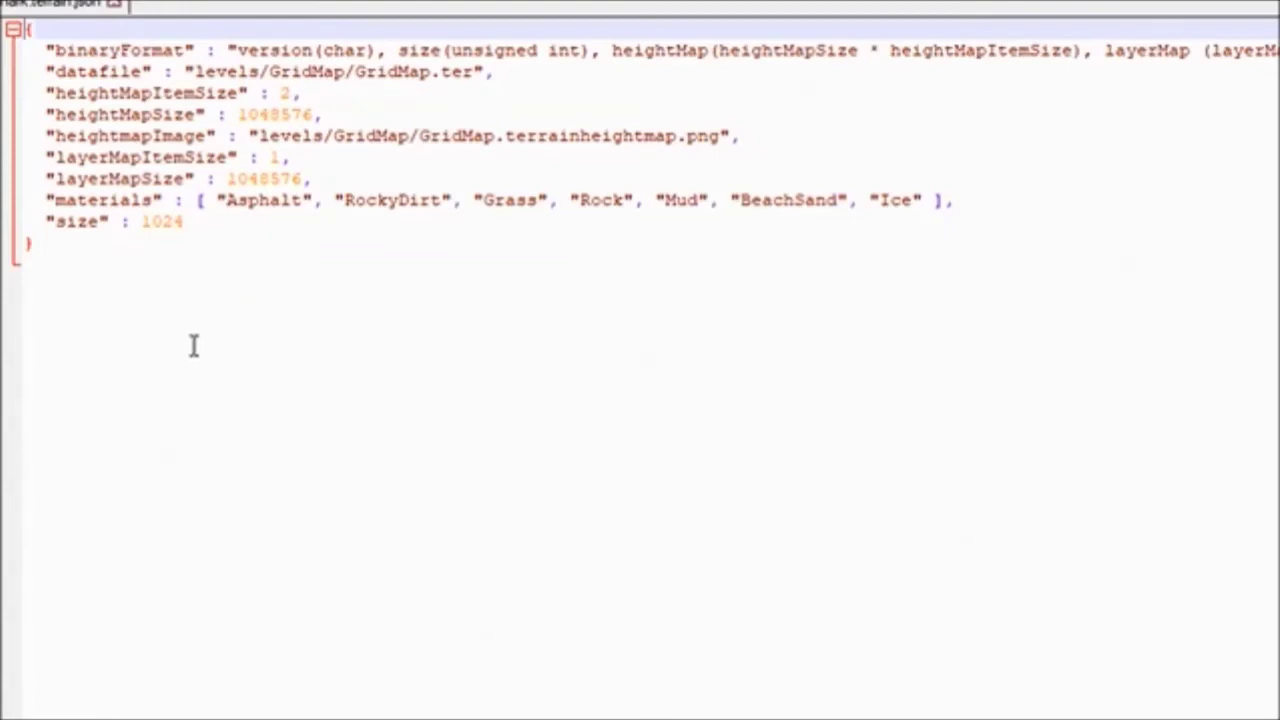
- Set up a find-in-files replacement of "GridMap" with "davidinark"
key(alt+s)
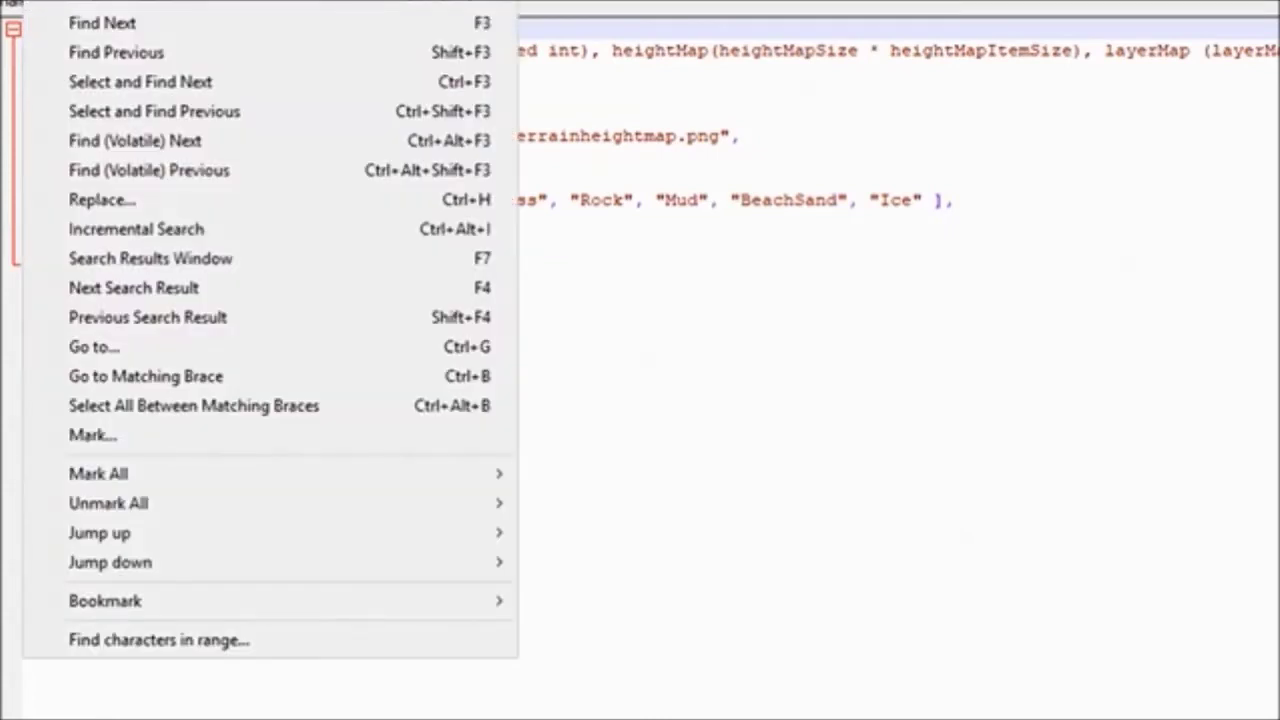
click(130, 5)
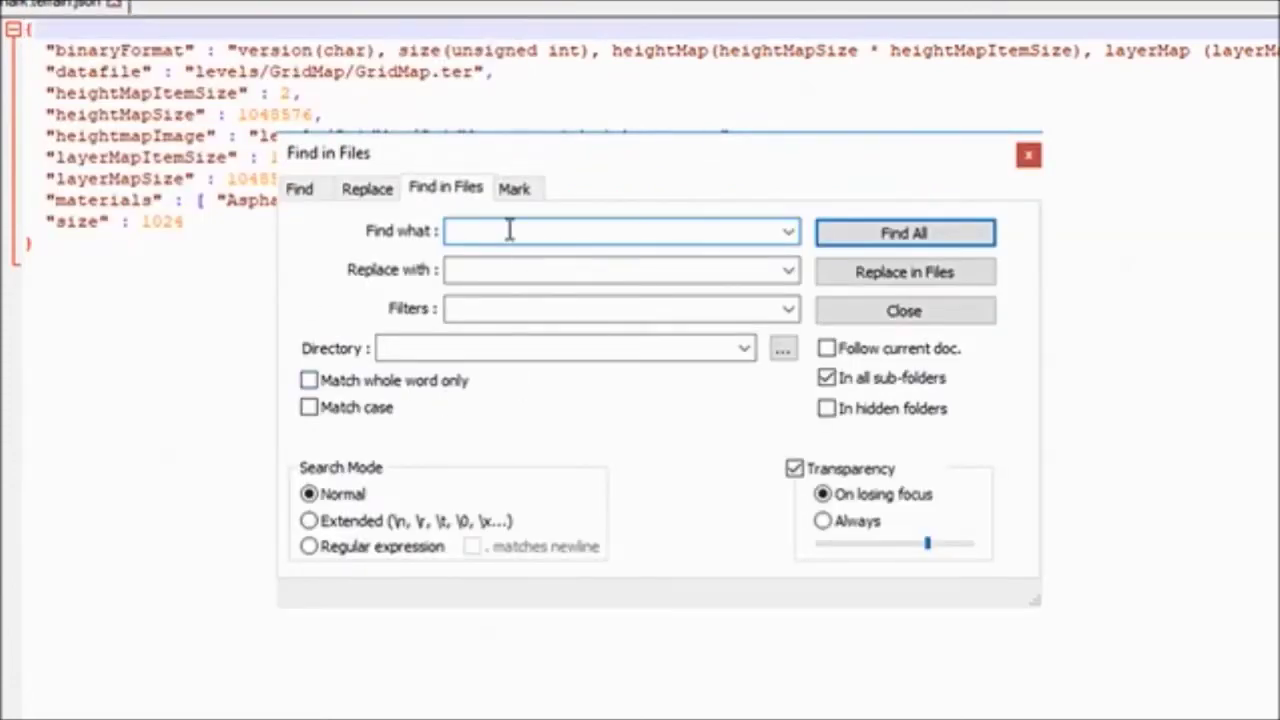
text(GridMap)
click(551, 276)
text(davi)
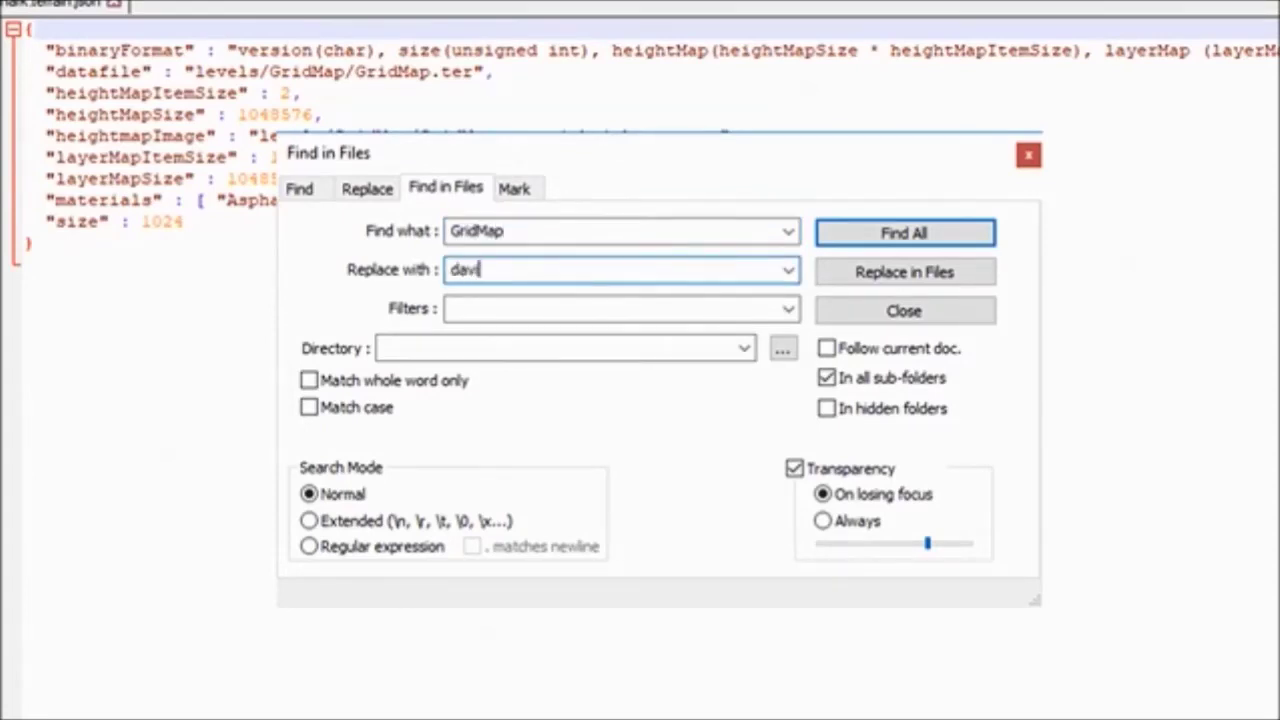
text(dinark)
- Set the search directory to the GridMap folder under Documents, BeamNG.drive, levels
click(782, 349)
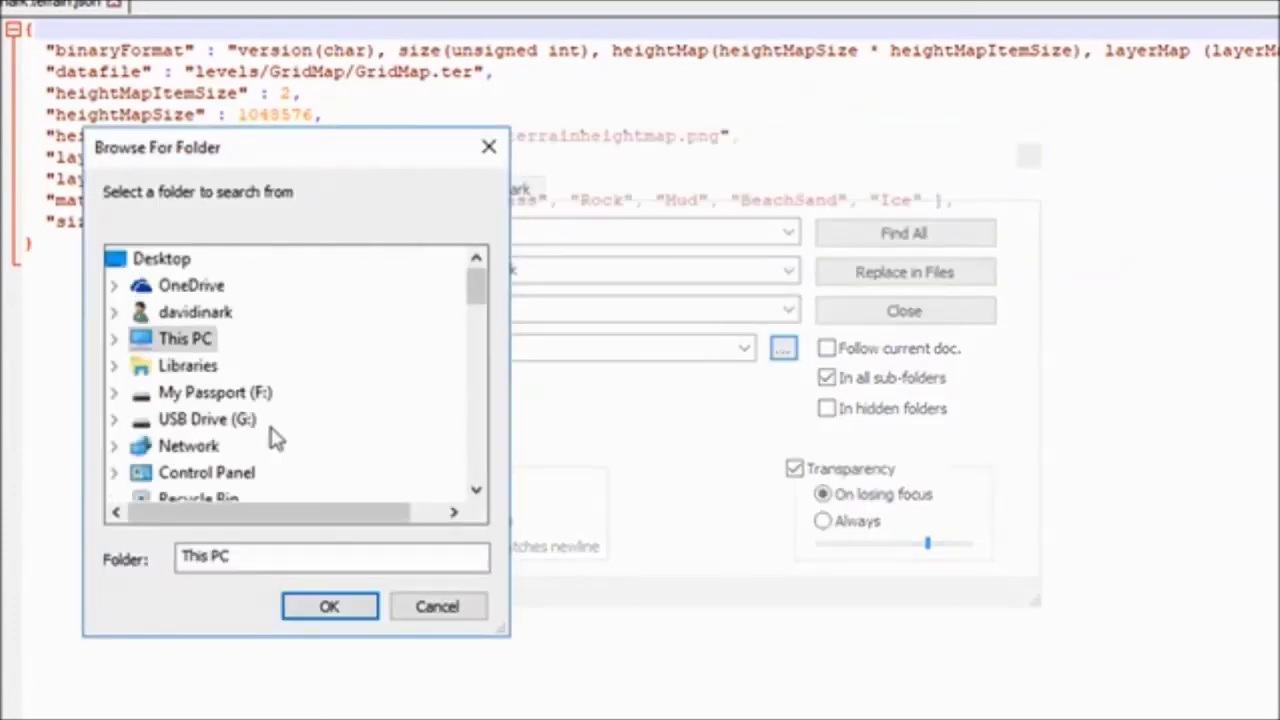
click(185, 365)
click(224, 339)
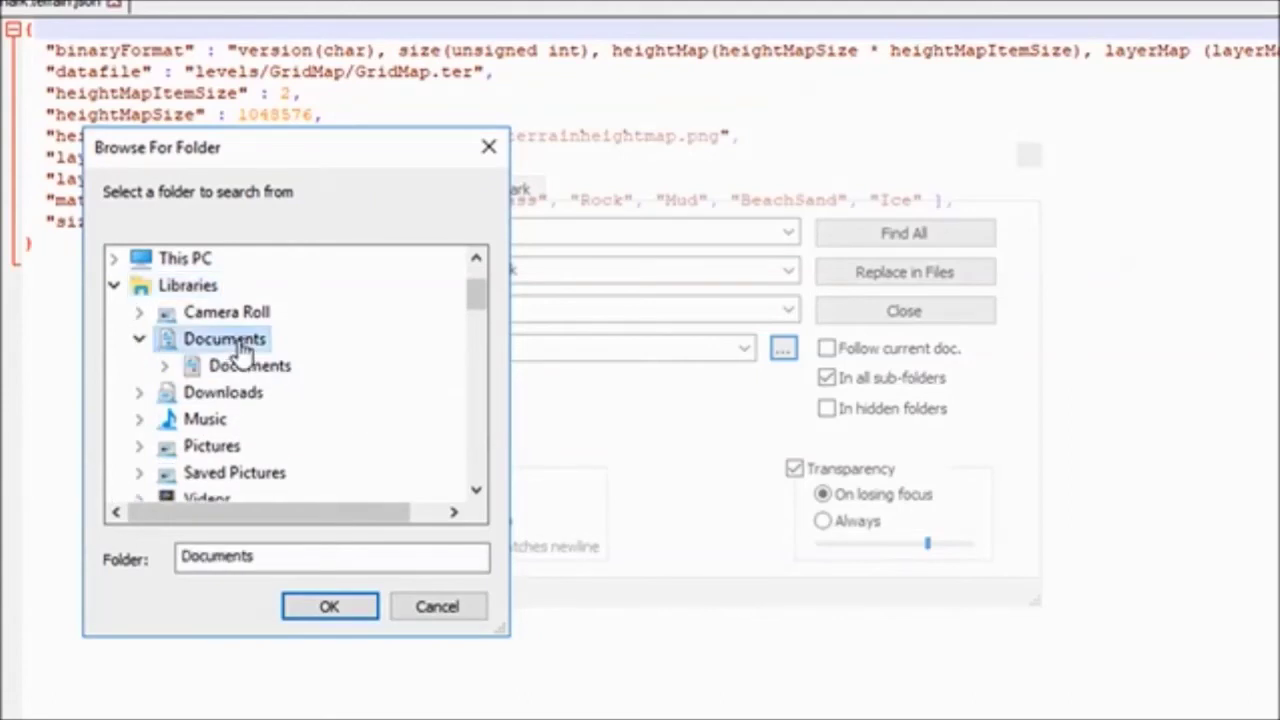
scroll(243, 350, up, 1)
scroll(300, 390, down, 4)
scroll(305, 375, down, 3)
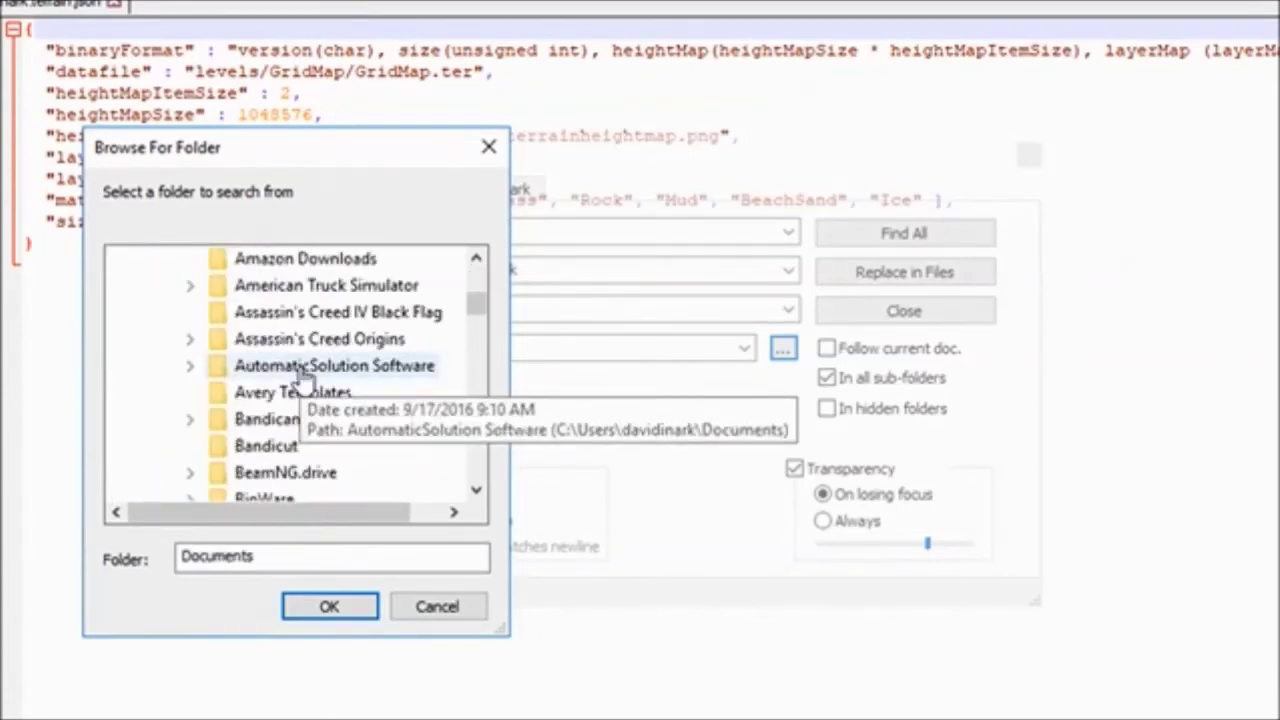
click(298, 396)
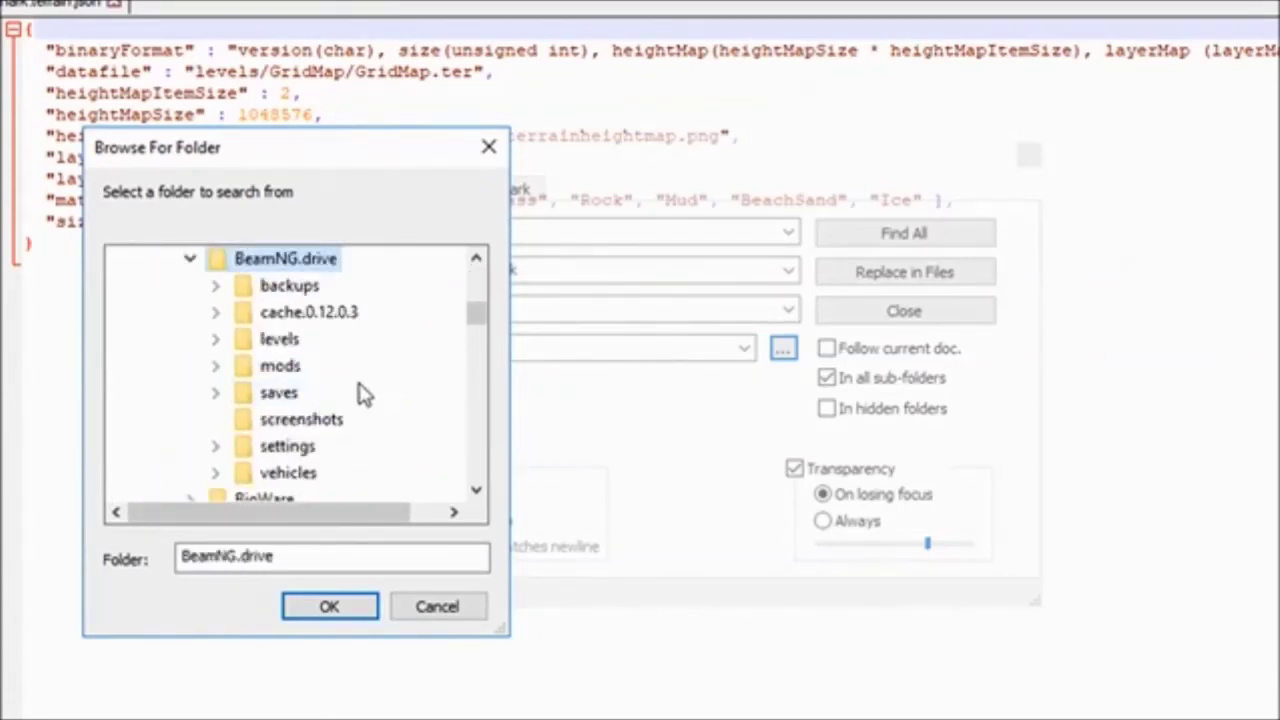
click(283, 339)
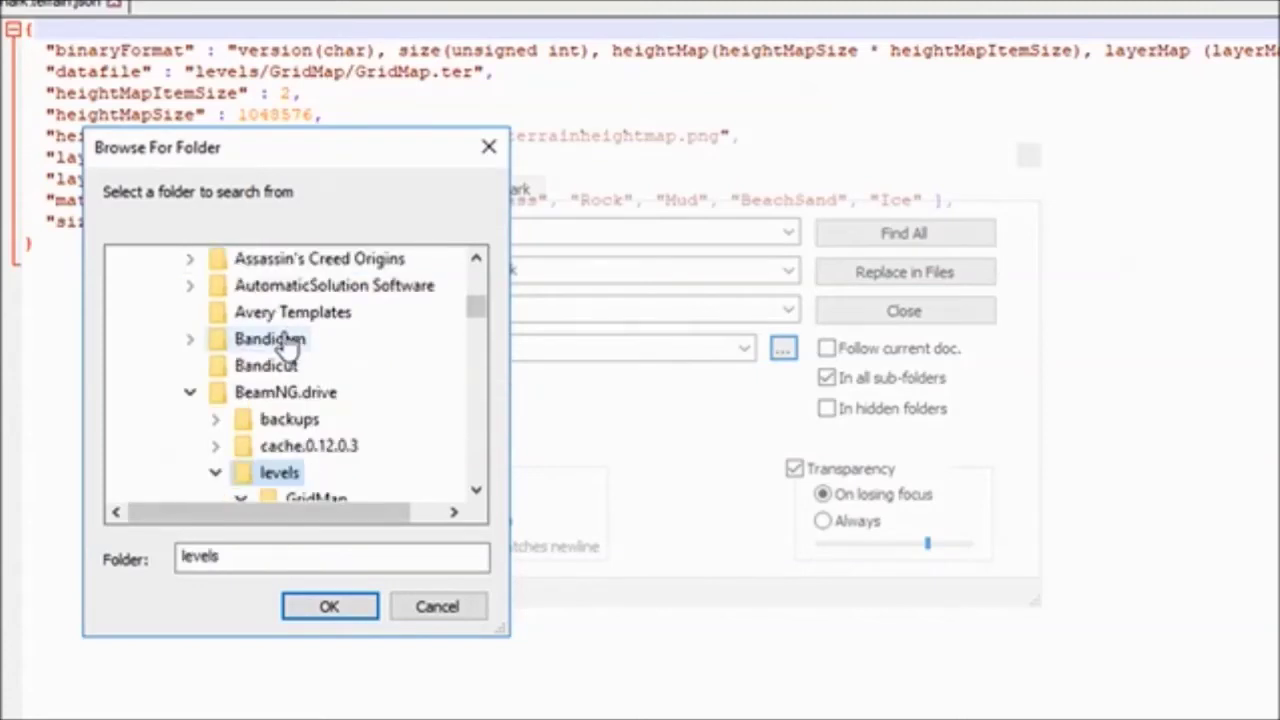
scroll(445, 392, down, 1)
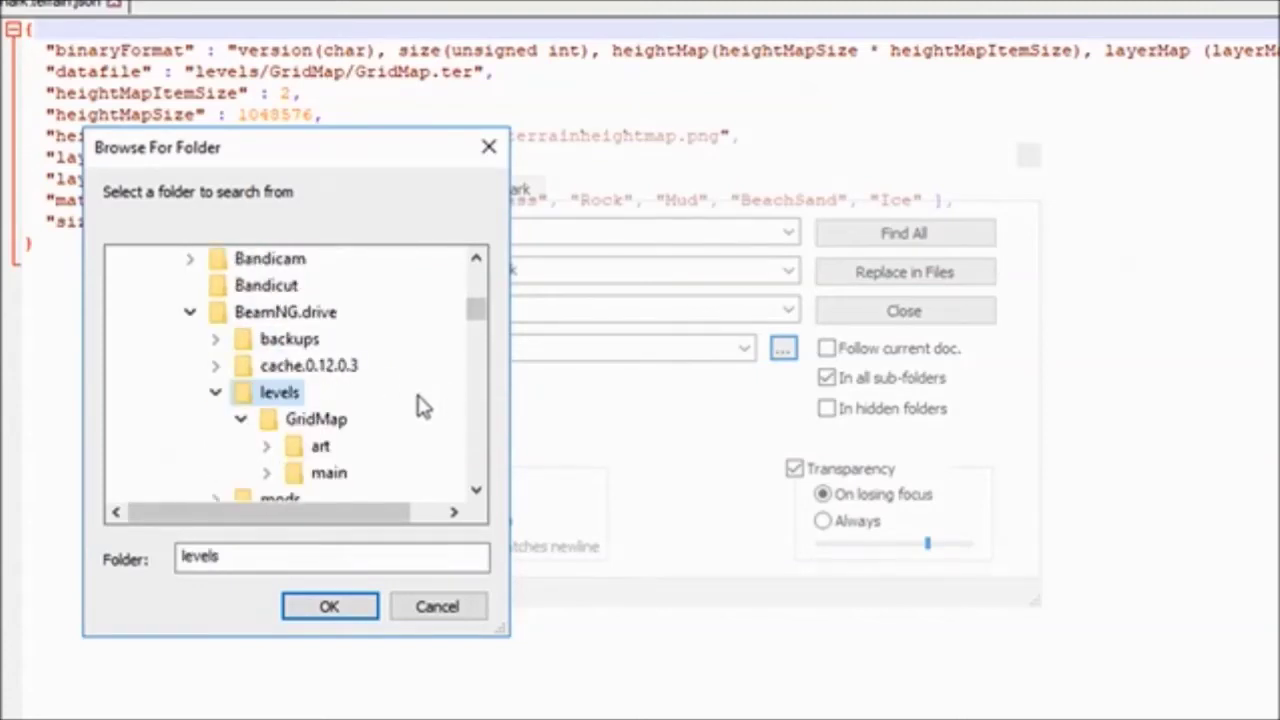
click(298, 424)
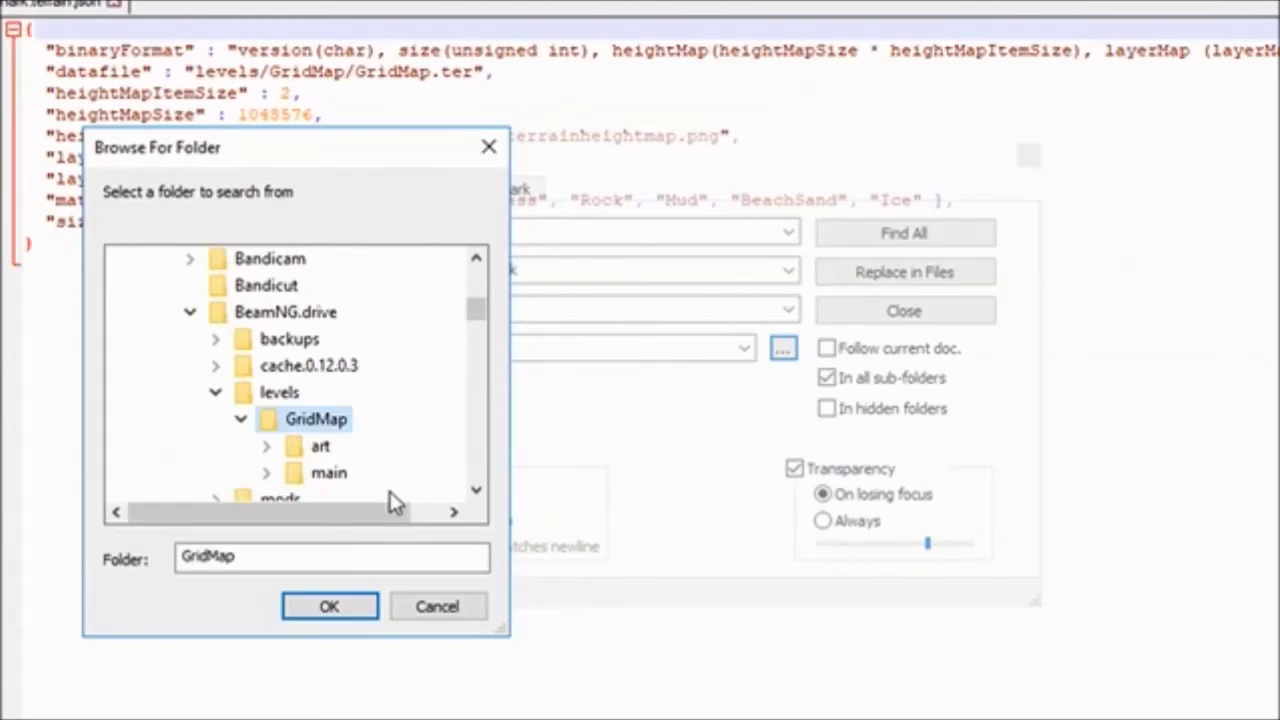
click(332, 606)
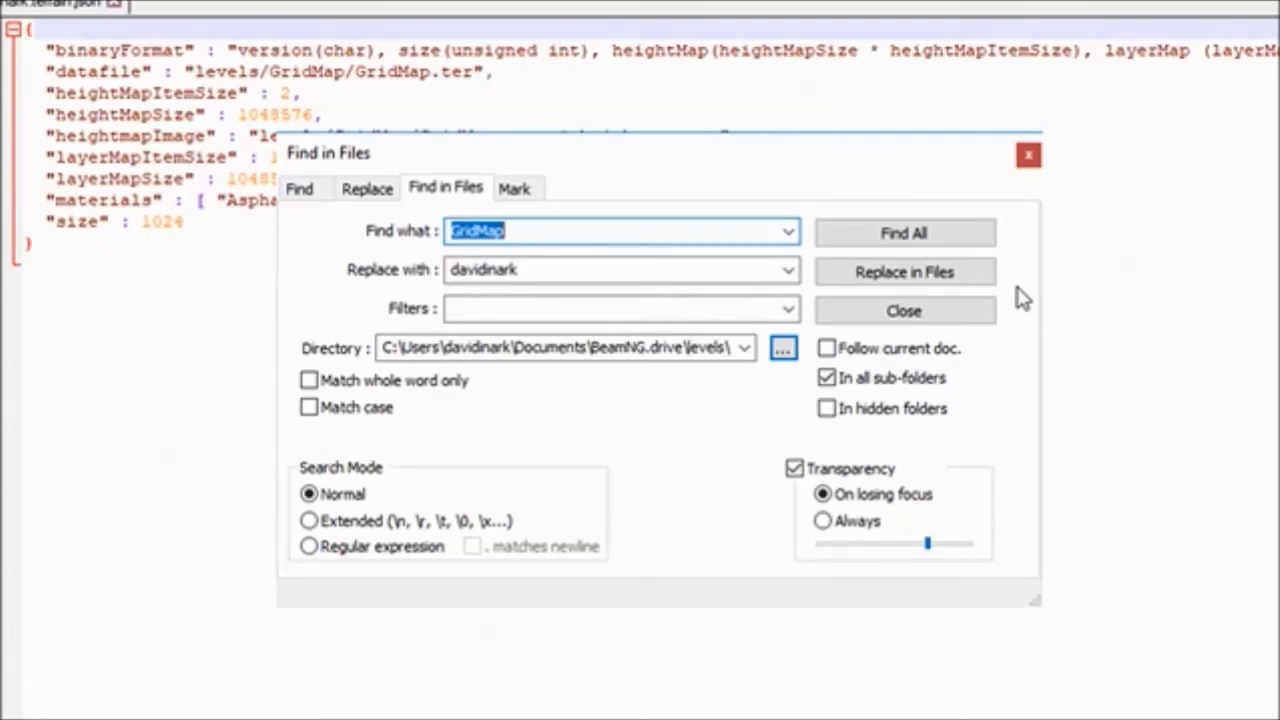
- Replace all occurrences in the GridMap folder's files, confirm the replacement and close the search dialog
click(903, 283)
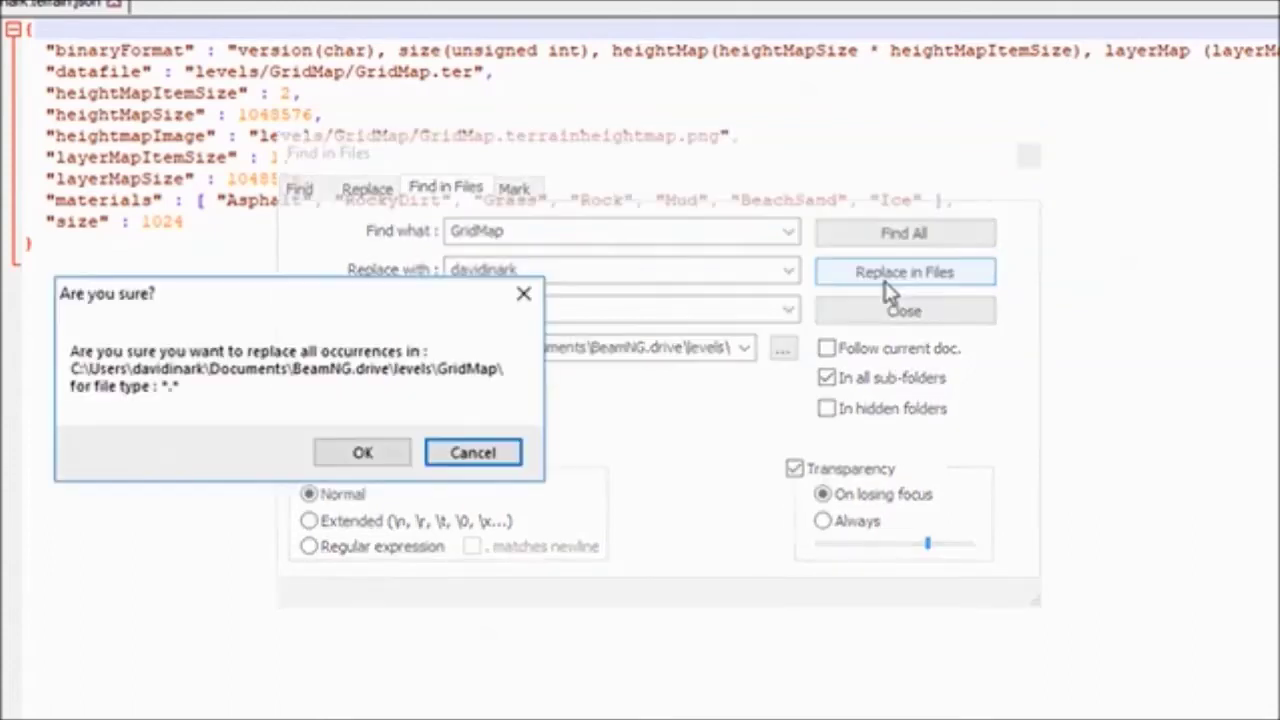
click(363, 456)
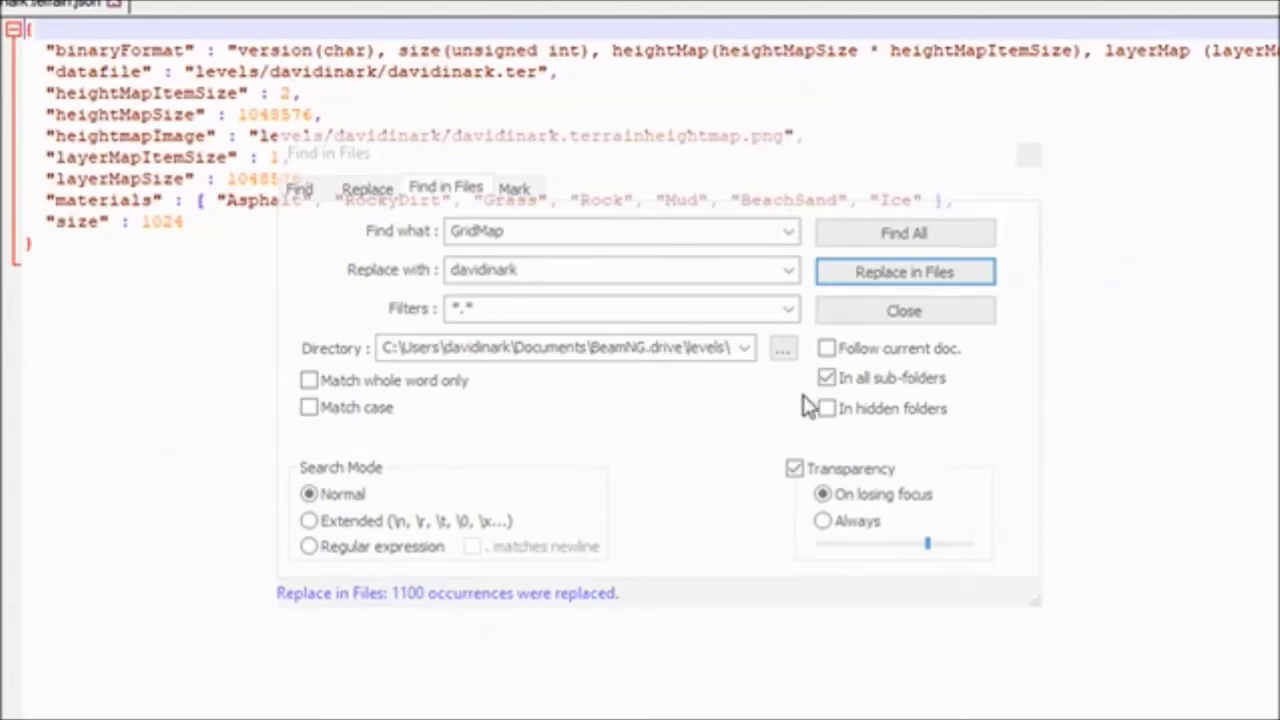
click(904, 313)
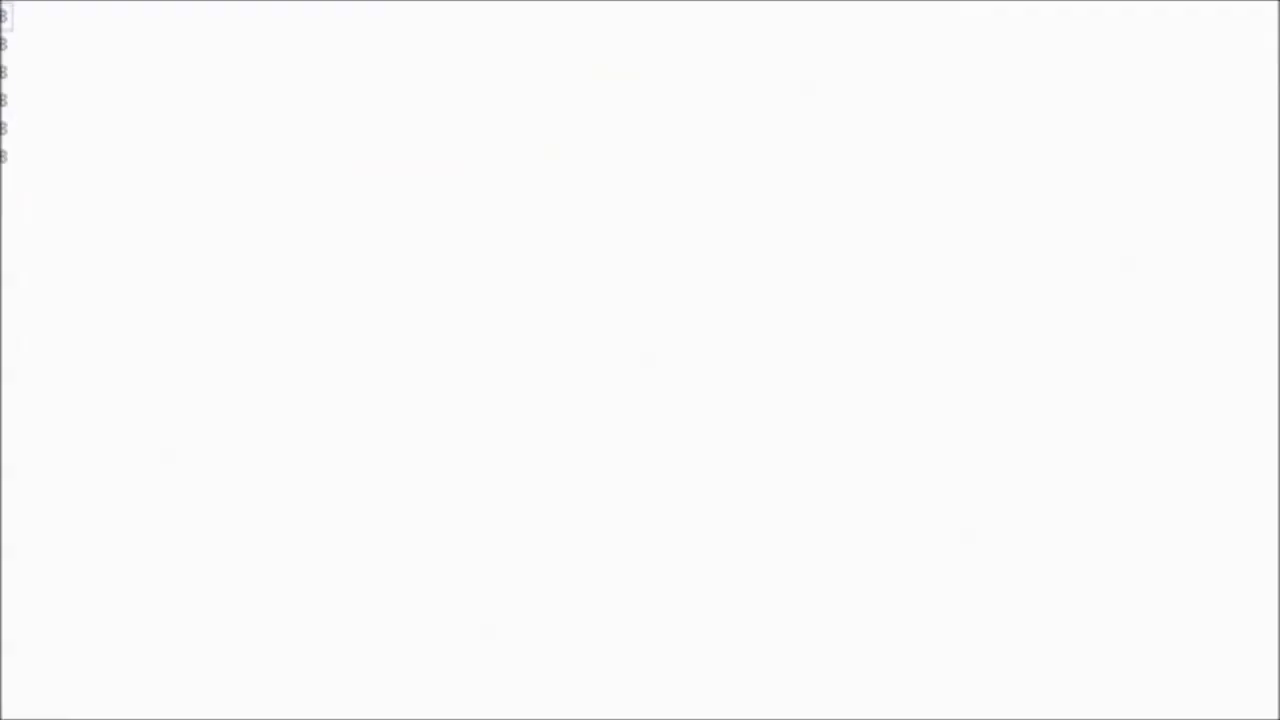
- Open info.json and change the level's title value to "davidinark test map"
click(6, 100)
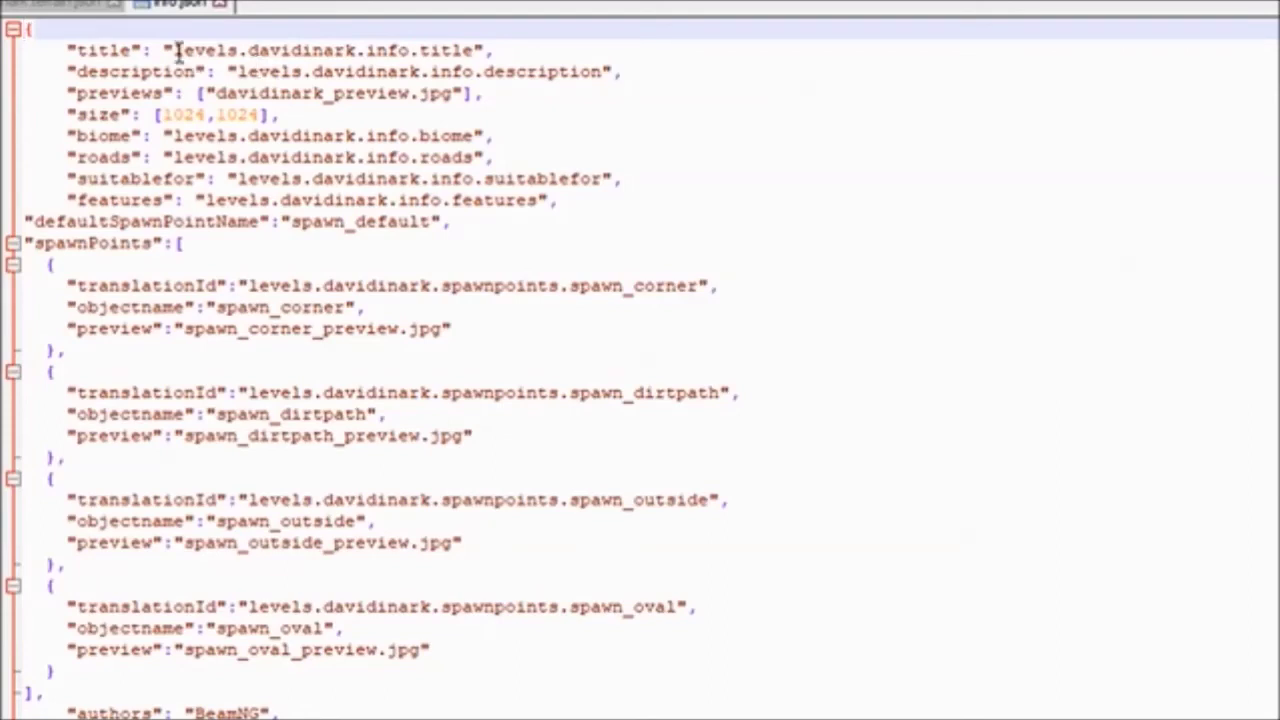
drag(174, 50, 430, 50)
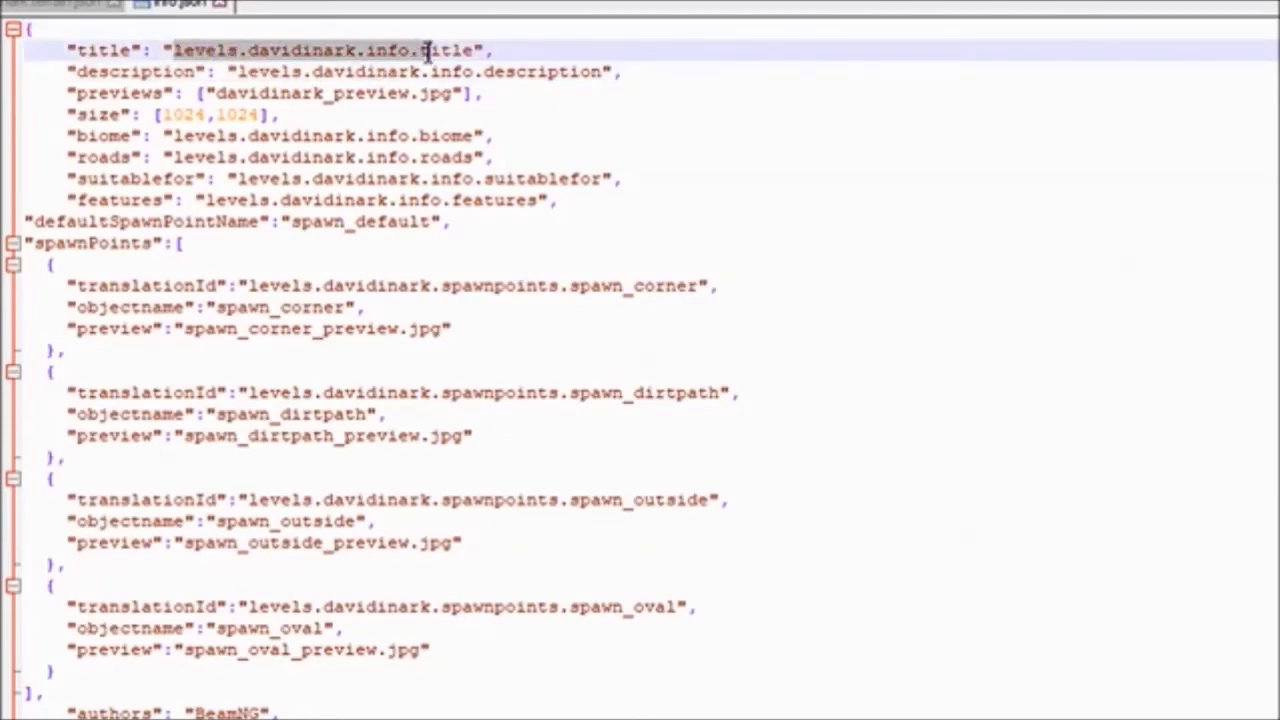
click(294, 52)
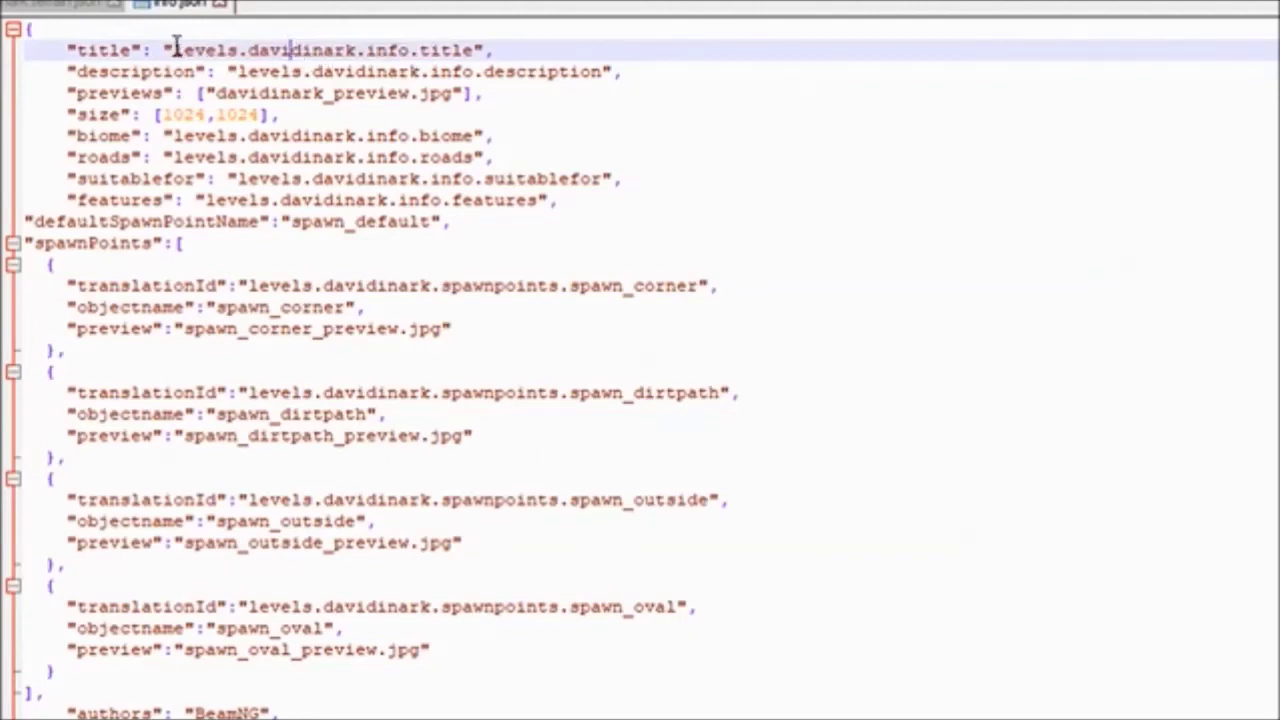
key(Delete)
key(Delete)
key(Delete)
key(Delete)
key(Delete)
key(Delete)
key(Delete)
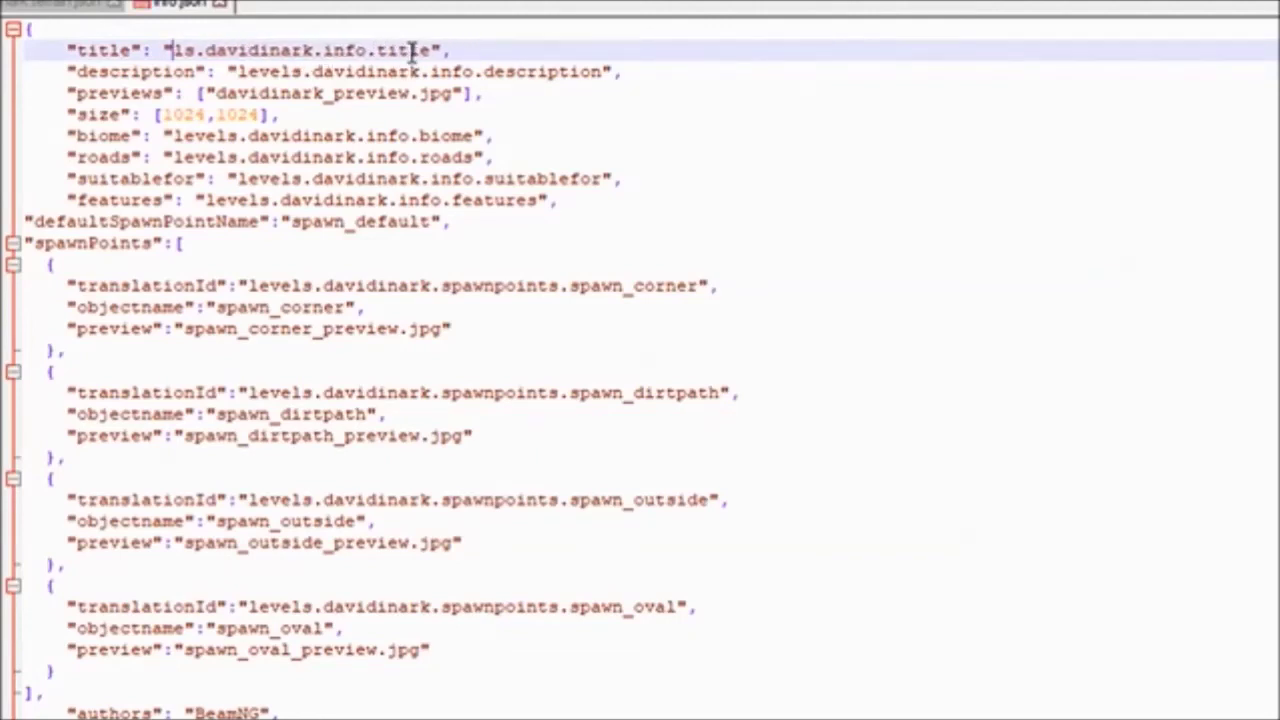
key(Right)
key(Right)
key(Right)
key(Right)
key(Right)
key(Right)
key(Right)
key(Right)
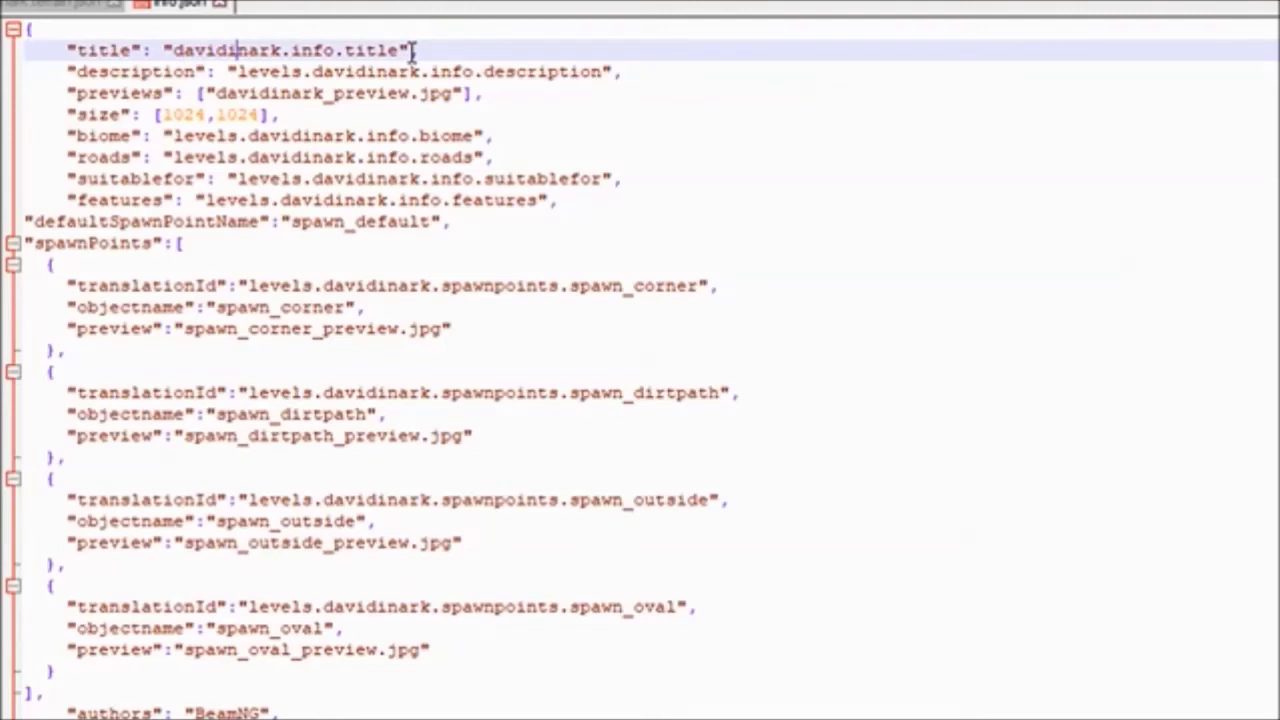
key(Delete)
key(Delete)
key(Delete)
key(Delete)
key(Delete)
key(Delete)
key(Delete)
key(Delete)
key(Delete)
key(Delete)
key(Delete)
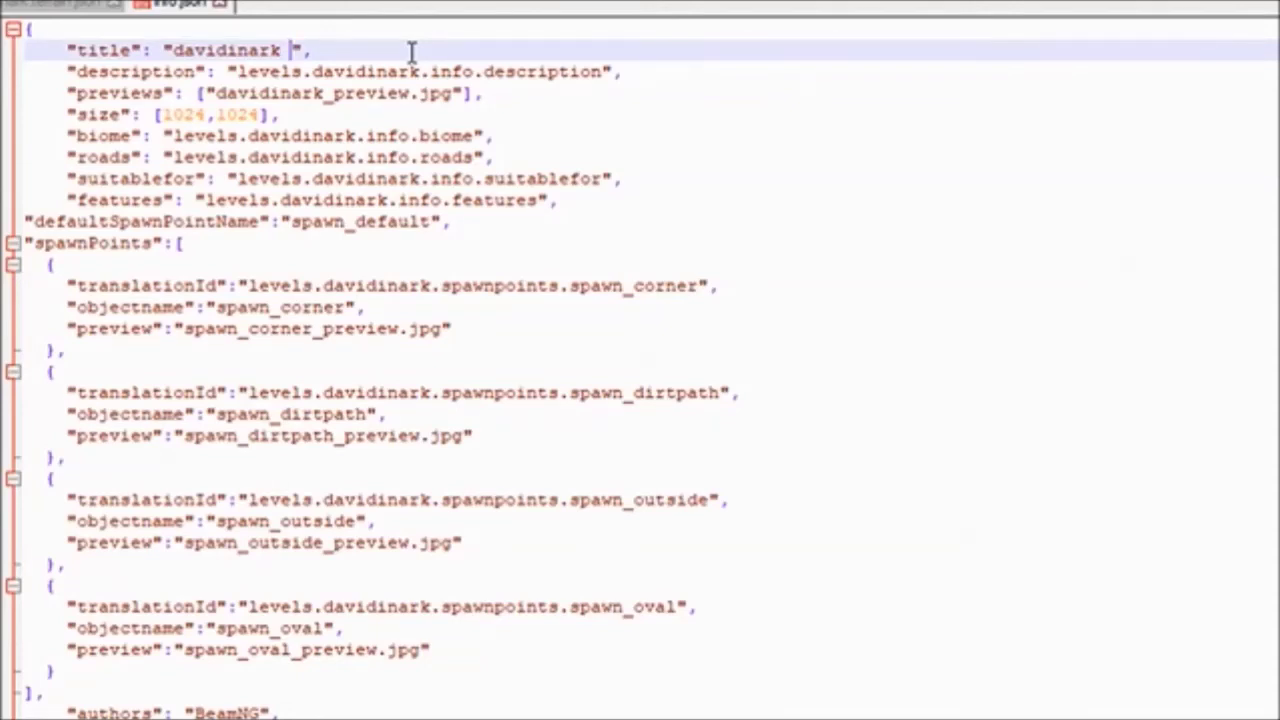
text(test ma)
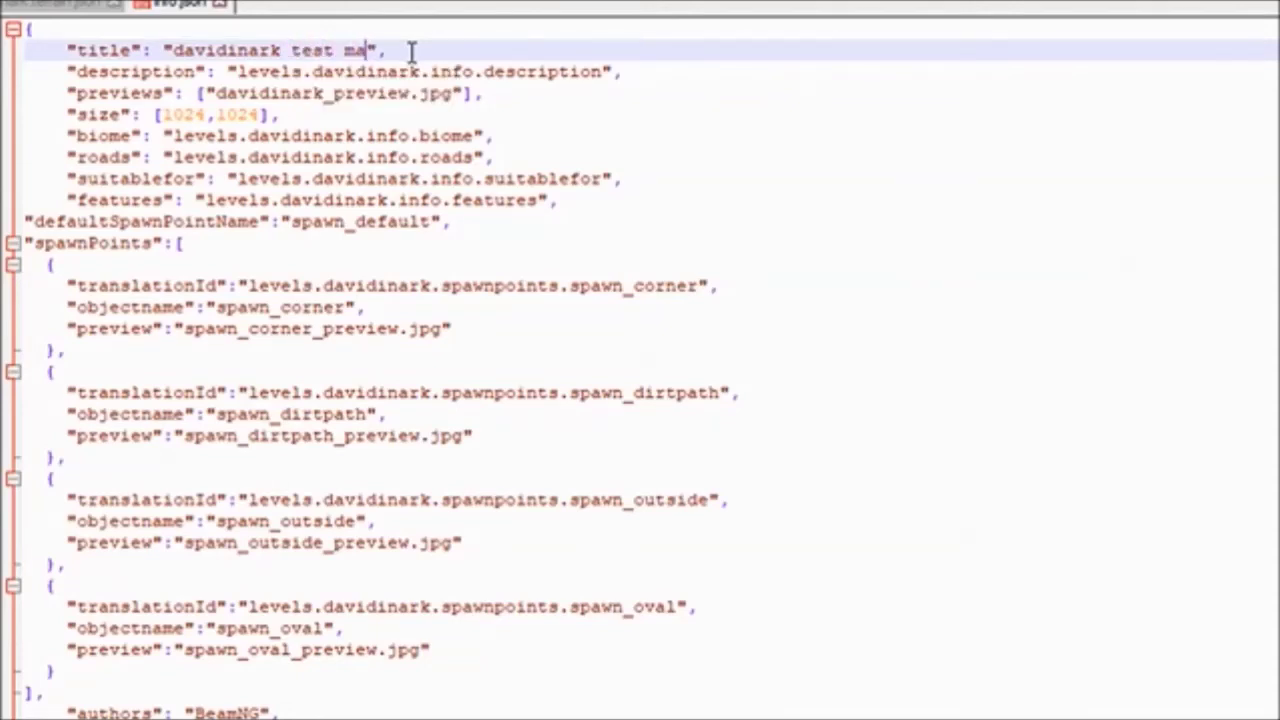
text(p)
- Change the description value in info.json to "davidinark's first map. Good luck."
click(240, 71)
key(Delete)
key(Delete)
key(Delete)
key(Delete)
key(Delete)
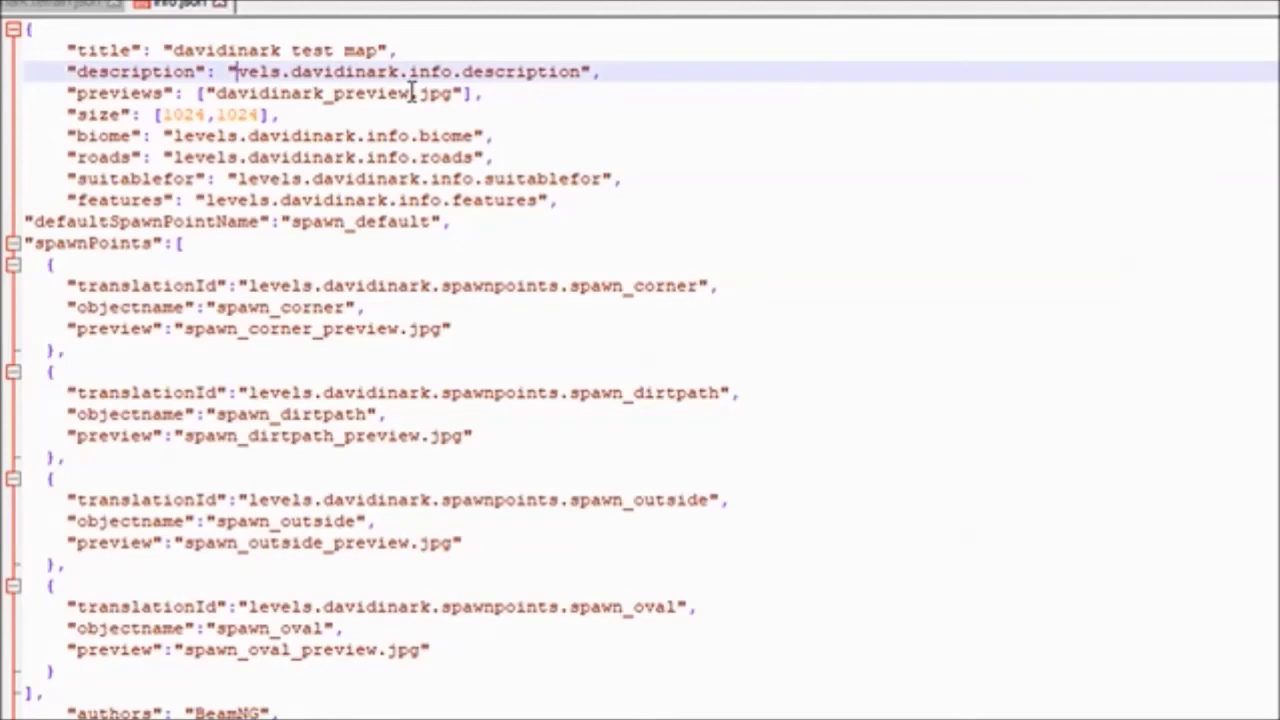
key(Delete)
key(Delete)
key(Right)
key(Right)
key(Right)
key(Right)
key(Right)
key(Right)
key(Right)
key(Right)
key(Right)
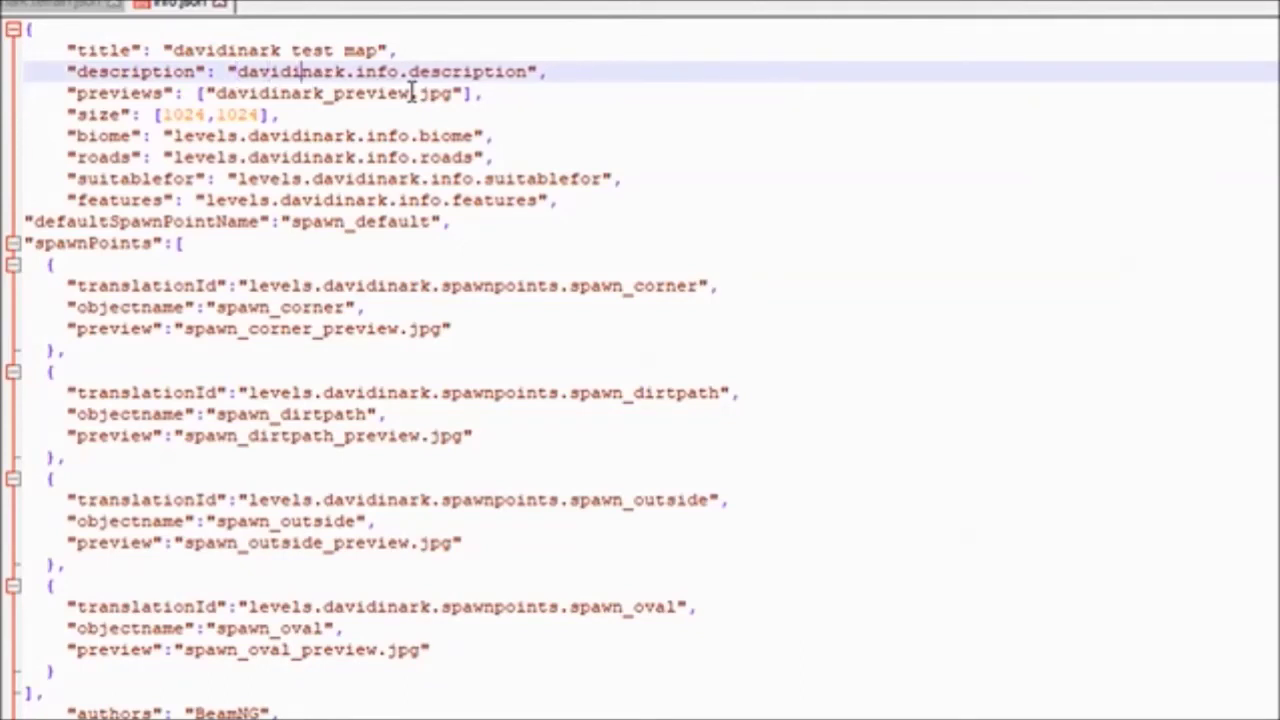
key(Right)
text('s )
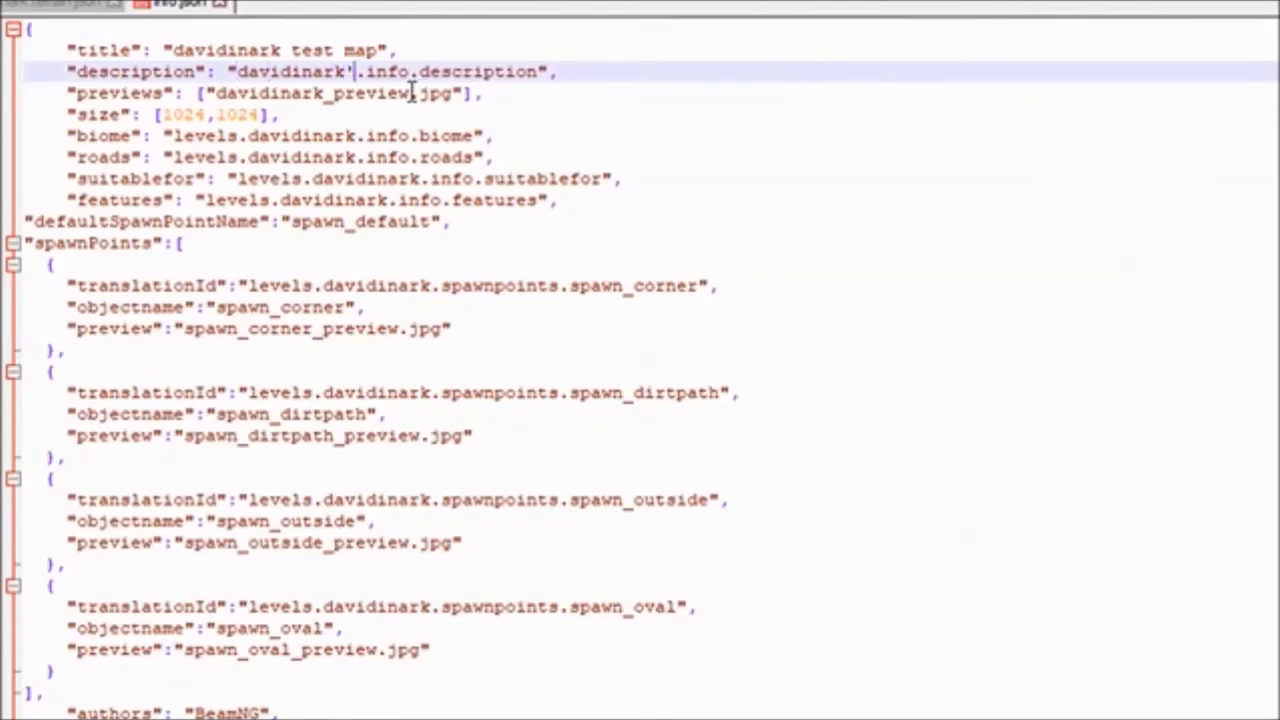
text(first map)
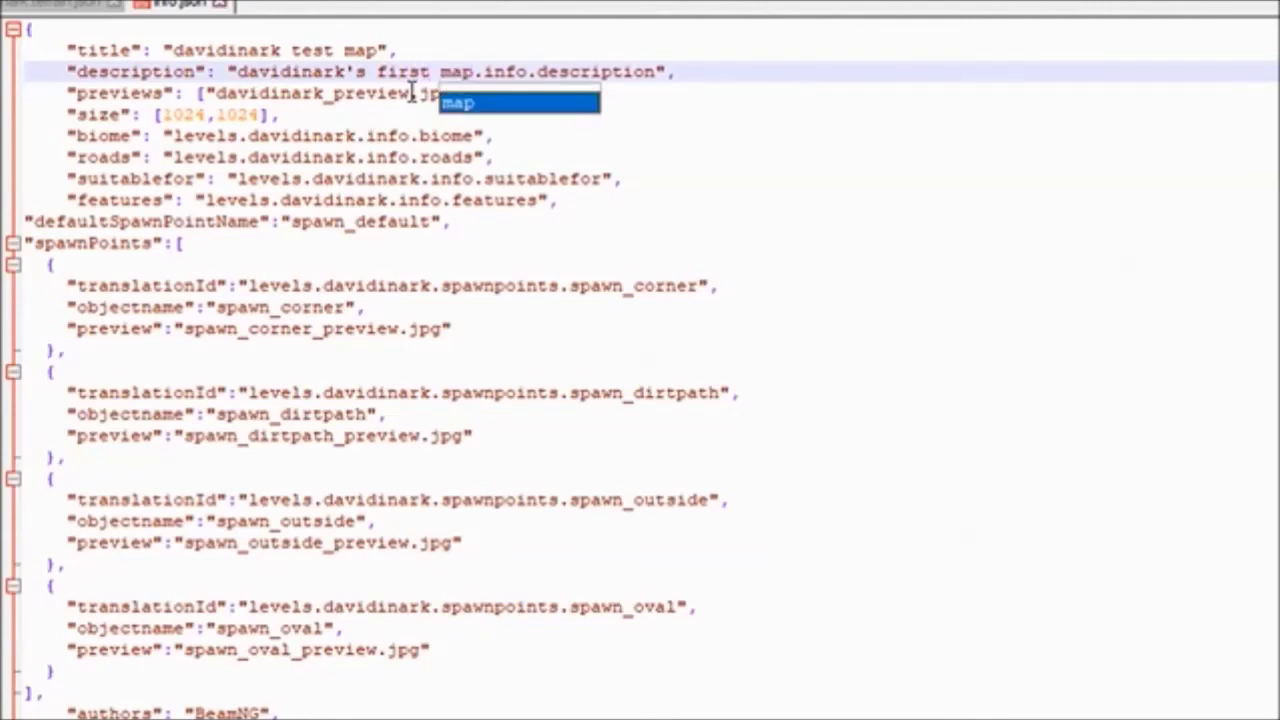
text(. )
text(Good luck)
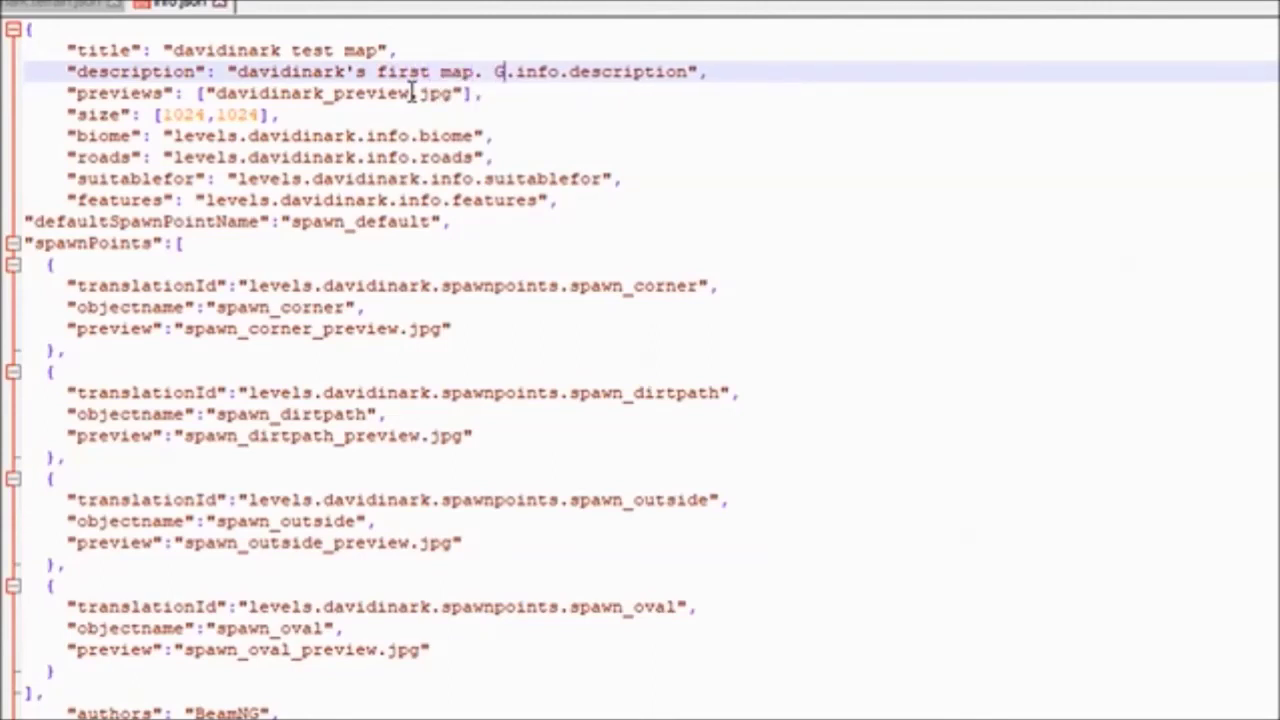
key(Right)
key(Delete)
key(Delete)
key(Delete)
key(Delete)
key(Delete)
key(Delete)
key(Delete)
key(Delete)
key(Delete)
key(Delete)
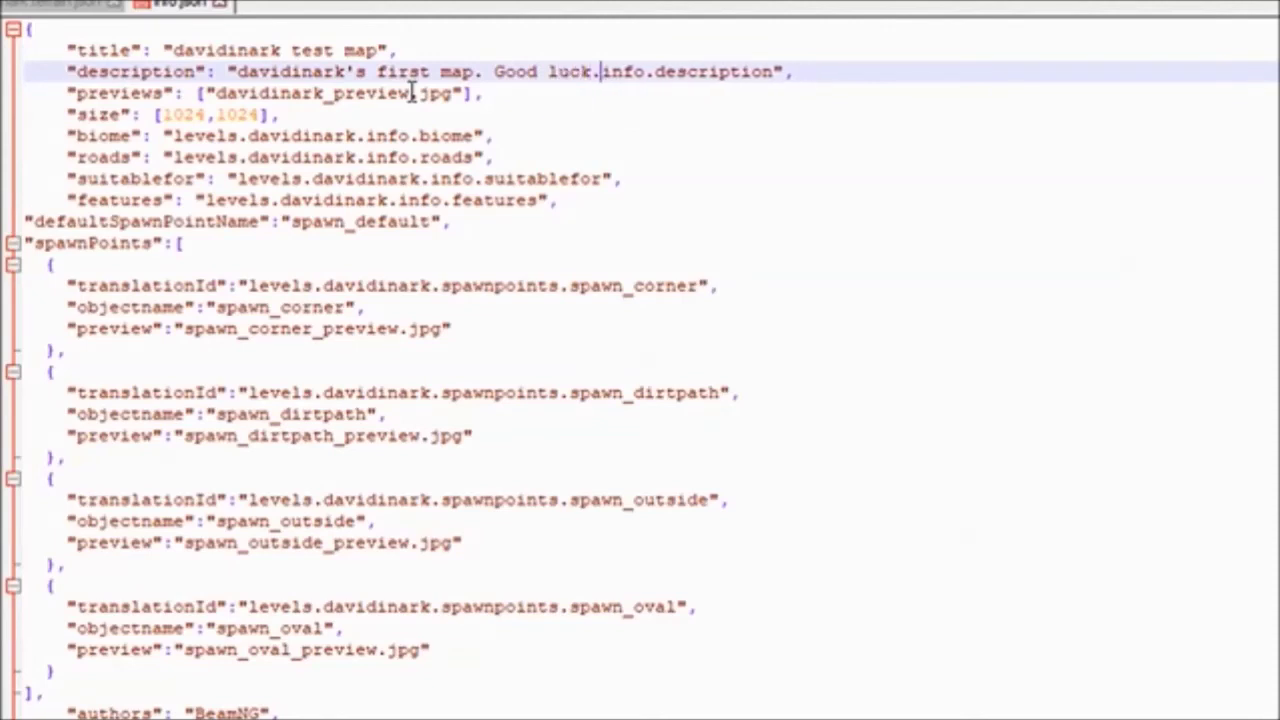
key(Delete)
key(Delete)
key(Delete)
key(Delete)
key(Delete)
key(Delete)
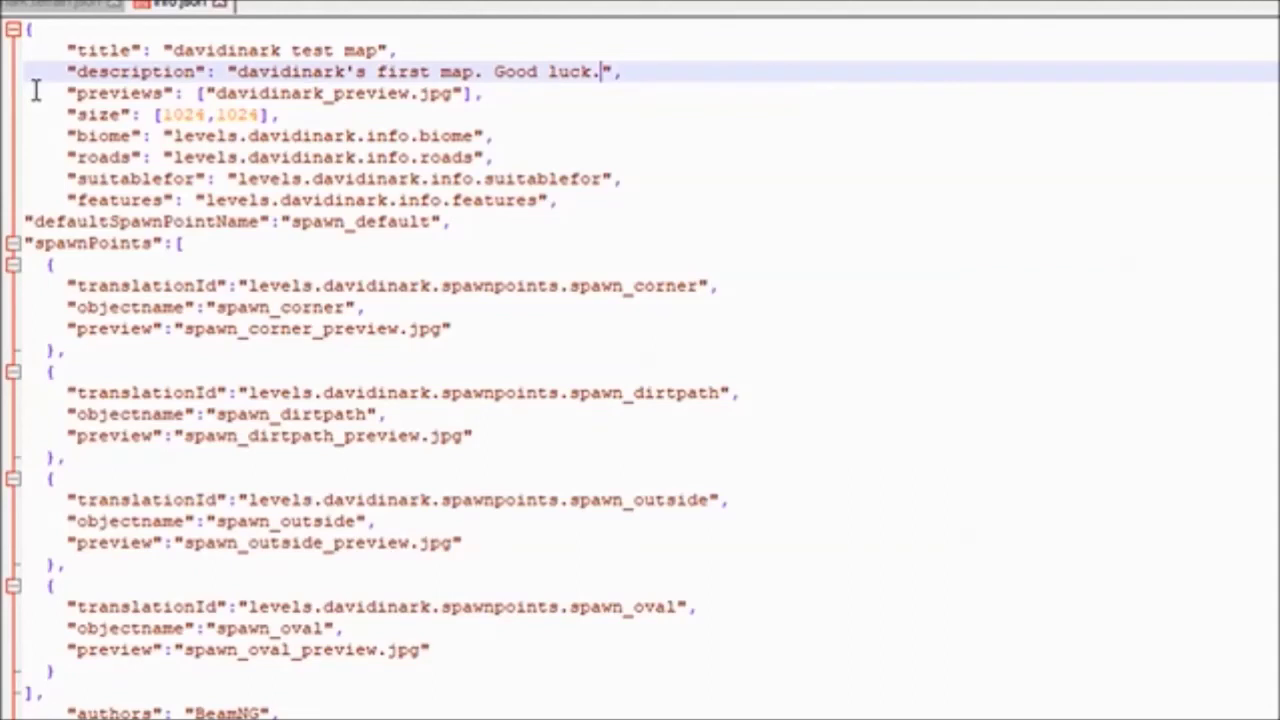
- Change the authors value in info.json to "davidinark and highdef and BeamNG"
double_click(228, 712)
text(davidinark)
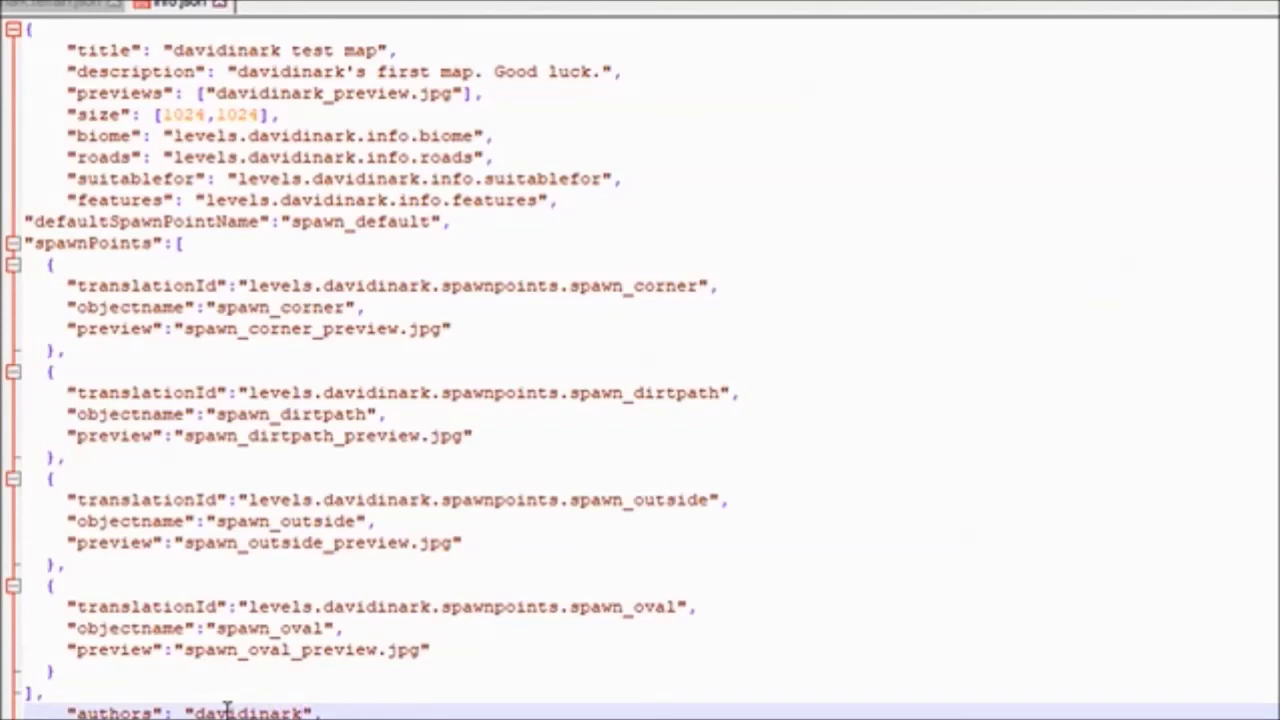
text( and highdef)
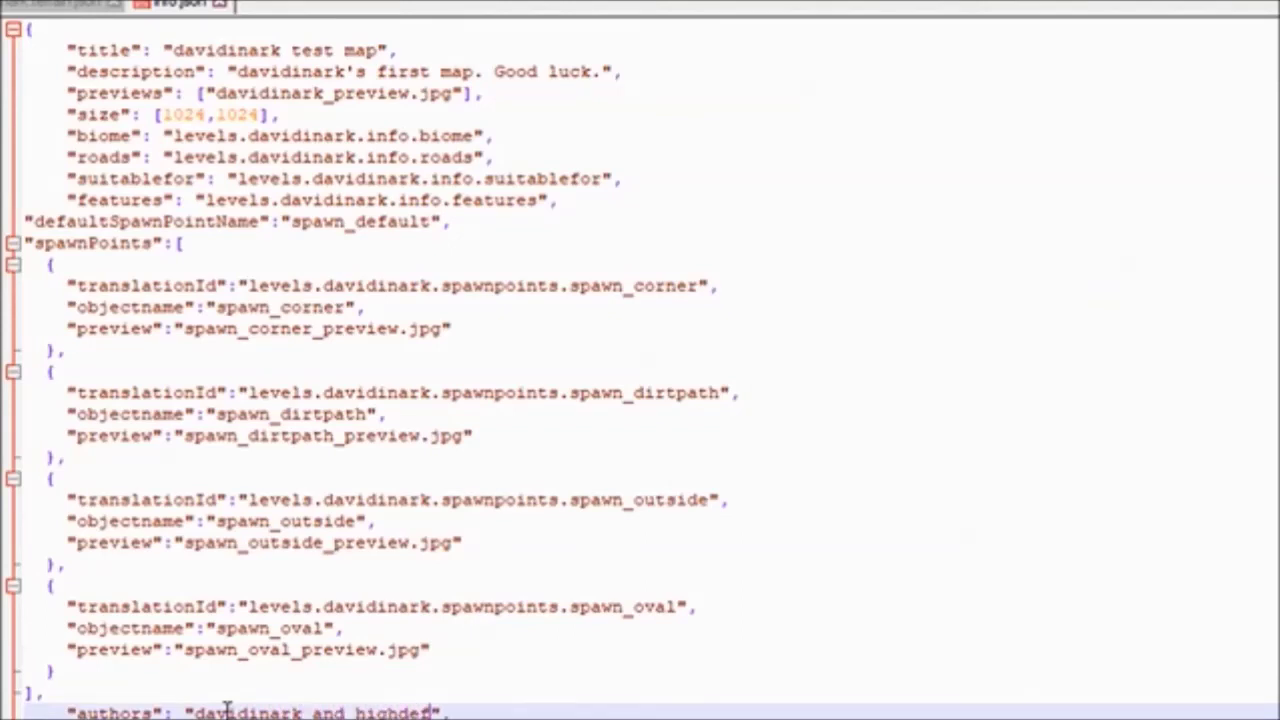
click(622, 648)
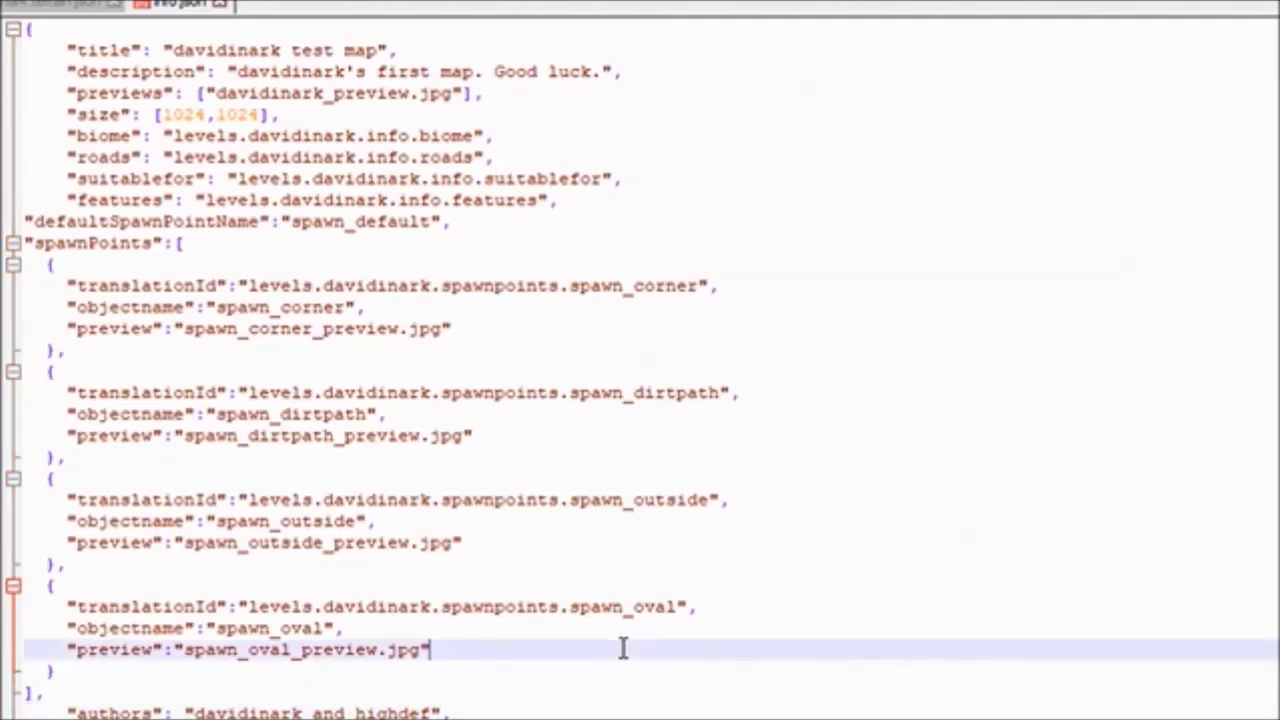
click(272, 712)
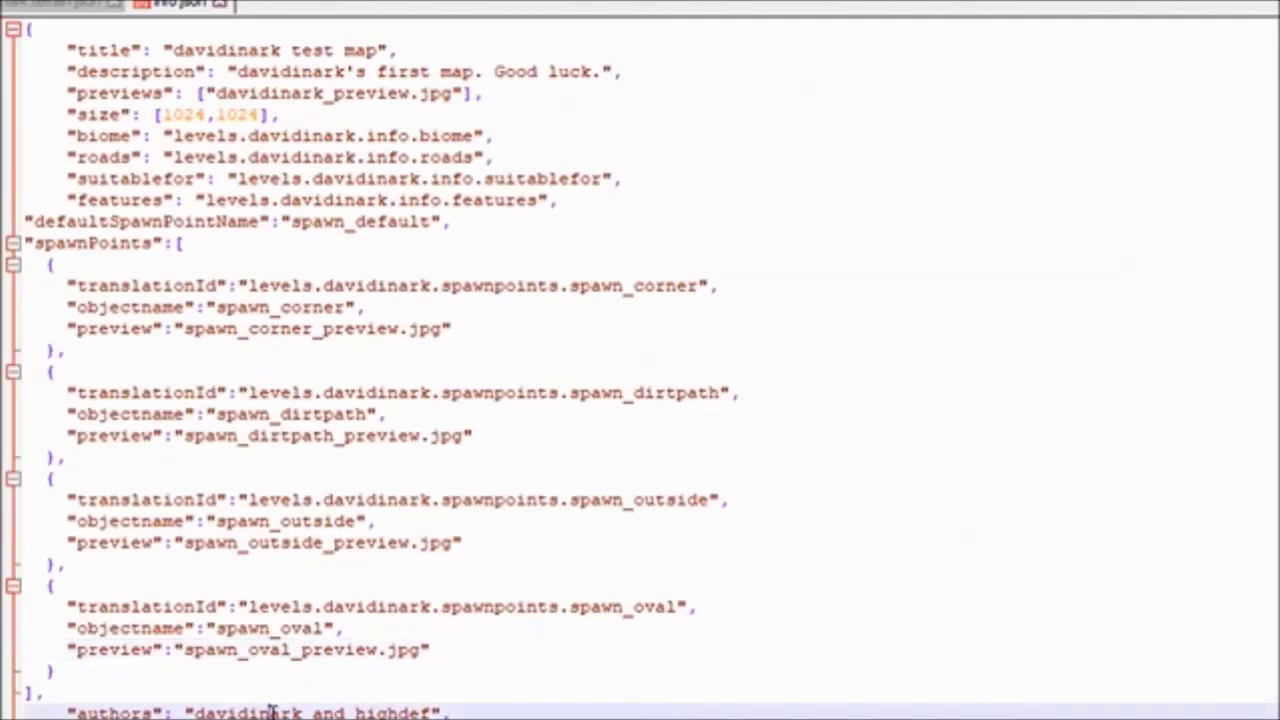
click(430, 710)
text(and BeamNG)
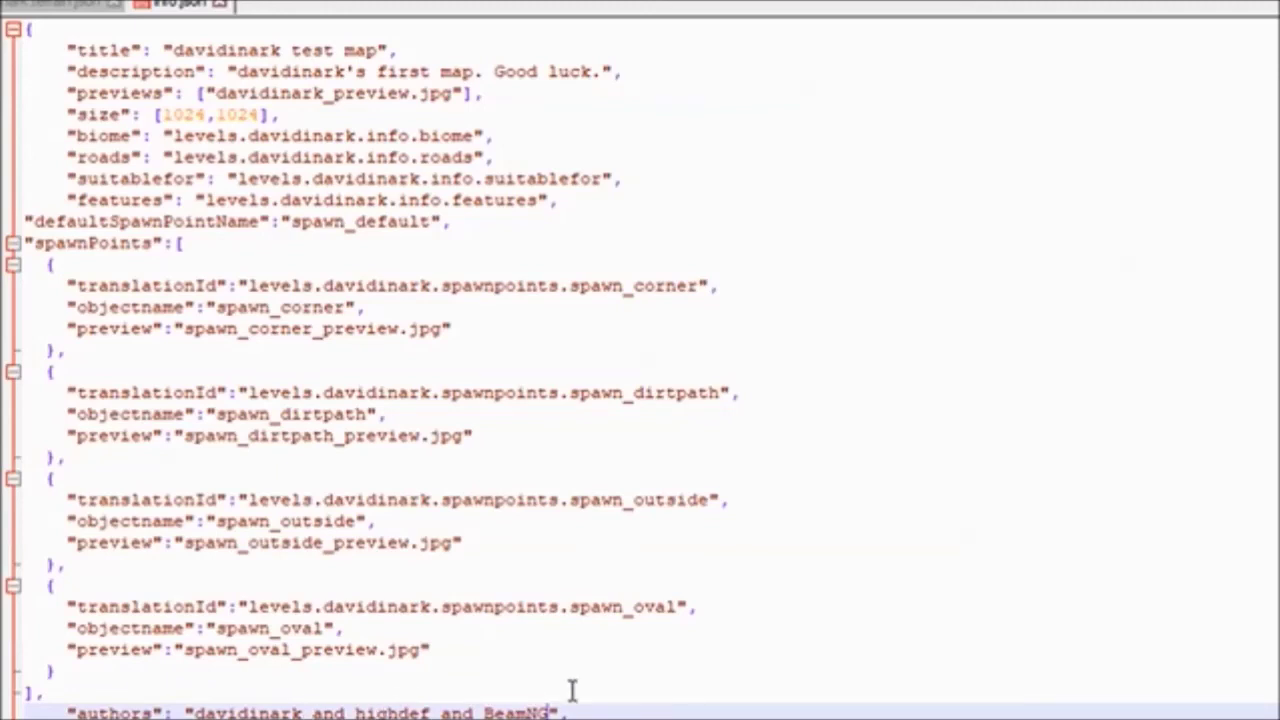
- Replace the first "and" in the authors value with a comma so it reads "davidinark, highdef and BeamNG"
text(,)
key(Right)
key(Delete)
key(Delete)
key(Delete)
key(Delete)
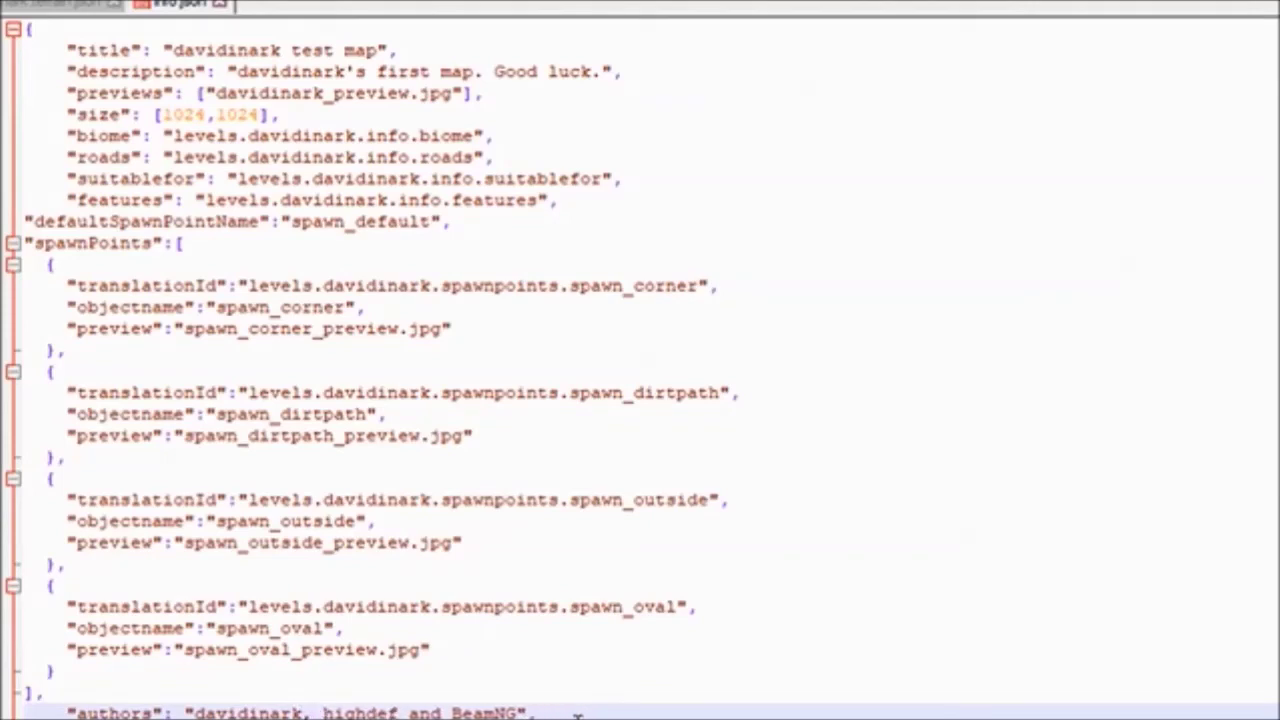
click(595, 649)
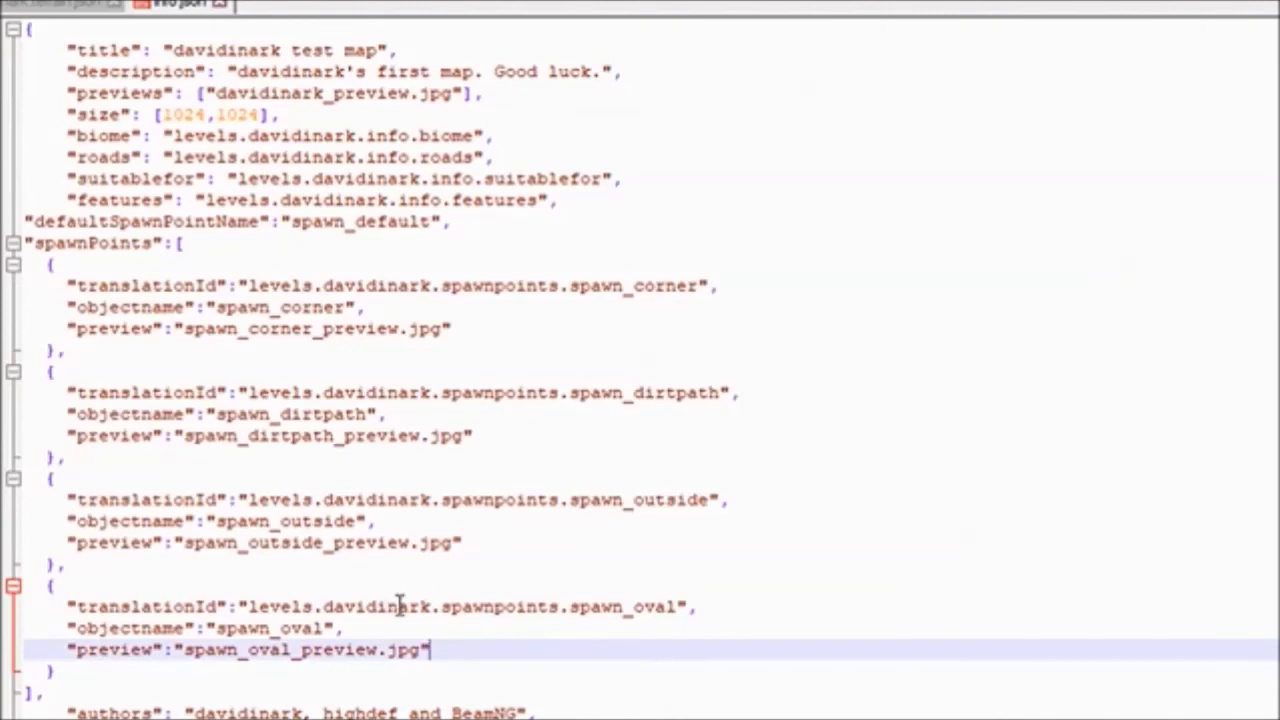
- Delete the entire spawnPoints block from info.json, including the blank line it leaves
click(231, 350)
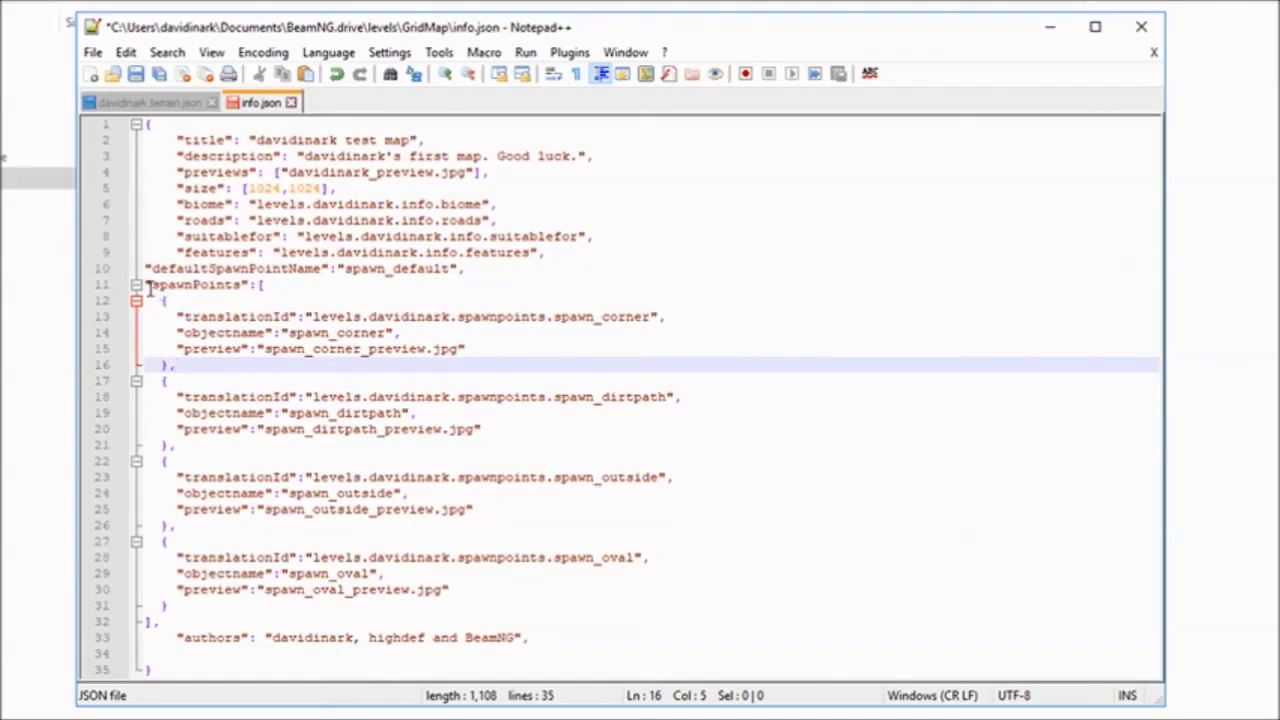
drag(147, 285, 262, 621)
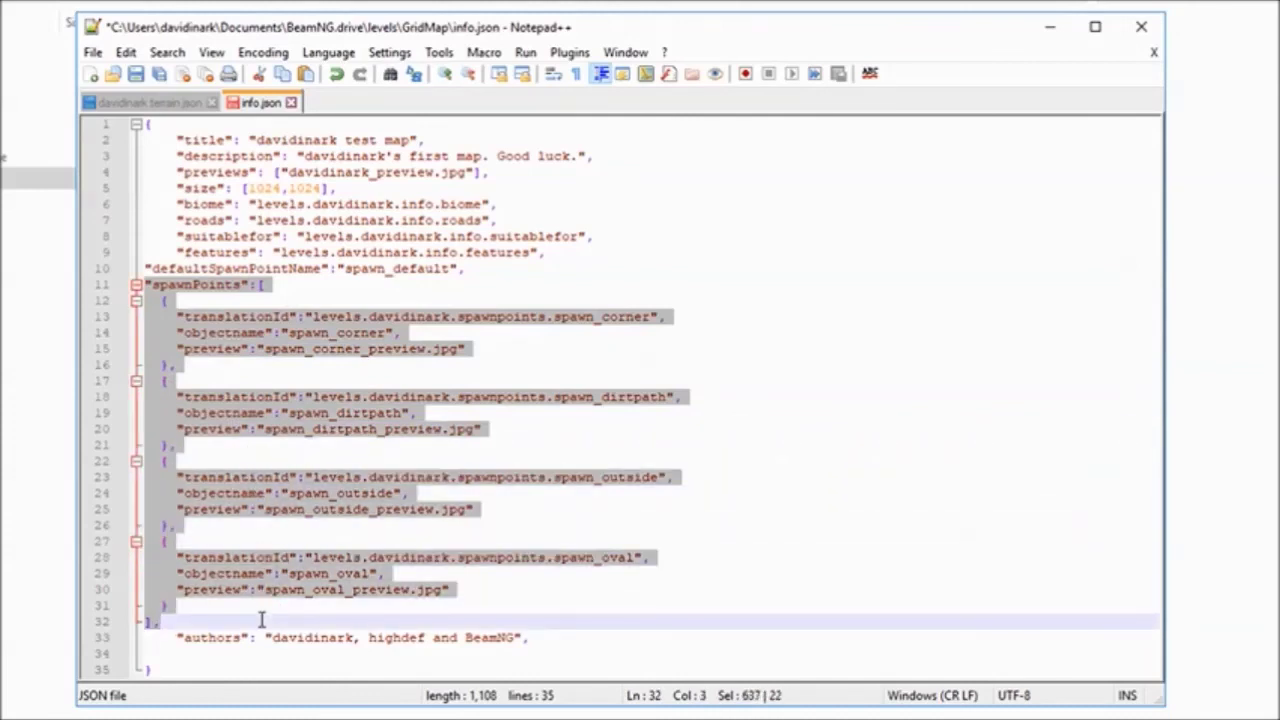
key(Delete)
key(Delete)
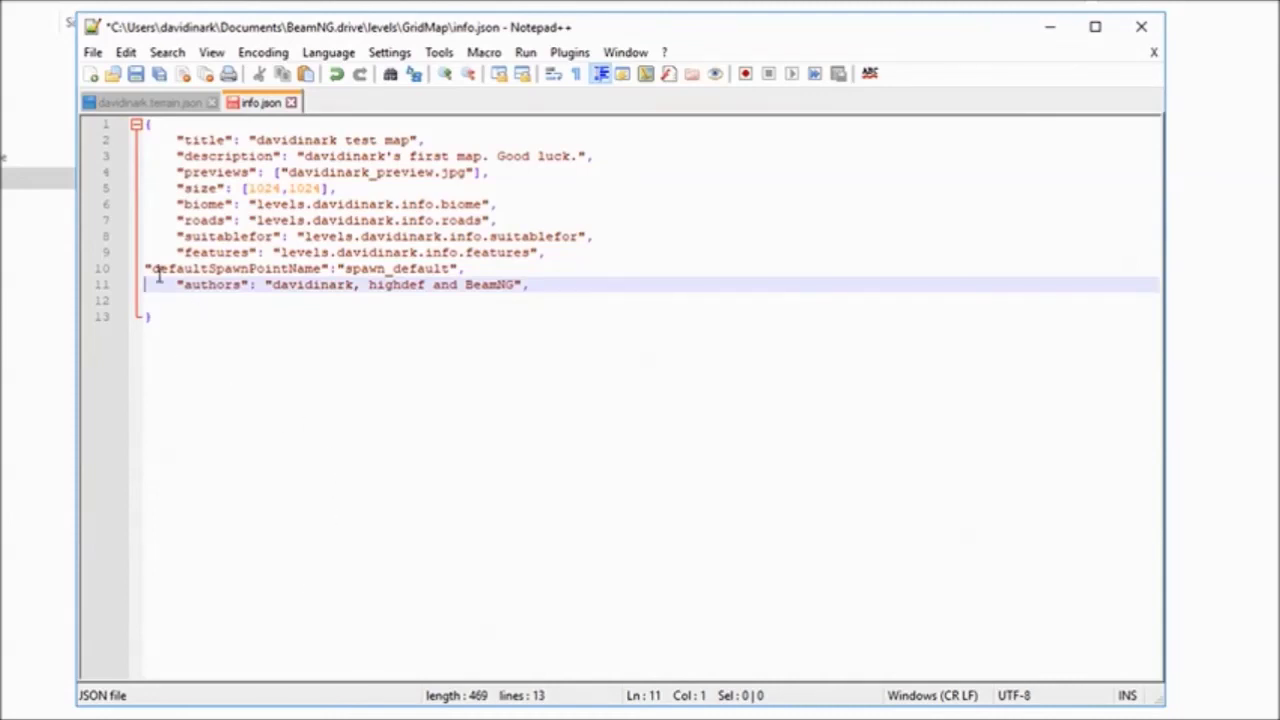
- Delete the defaultSpawnPointName line from info.json and save the file
drag(145, 268, 606, 274)
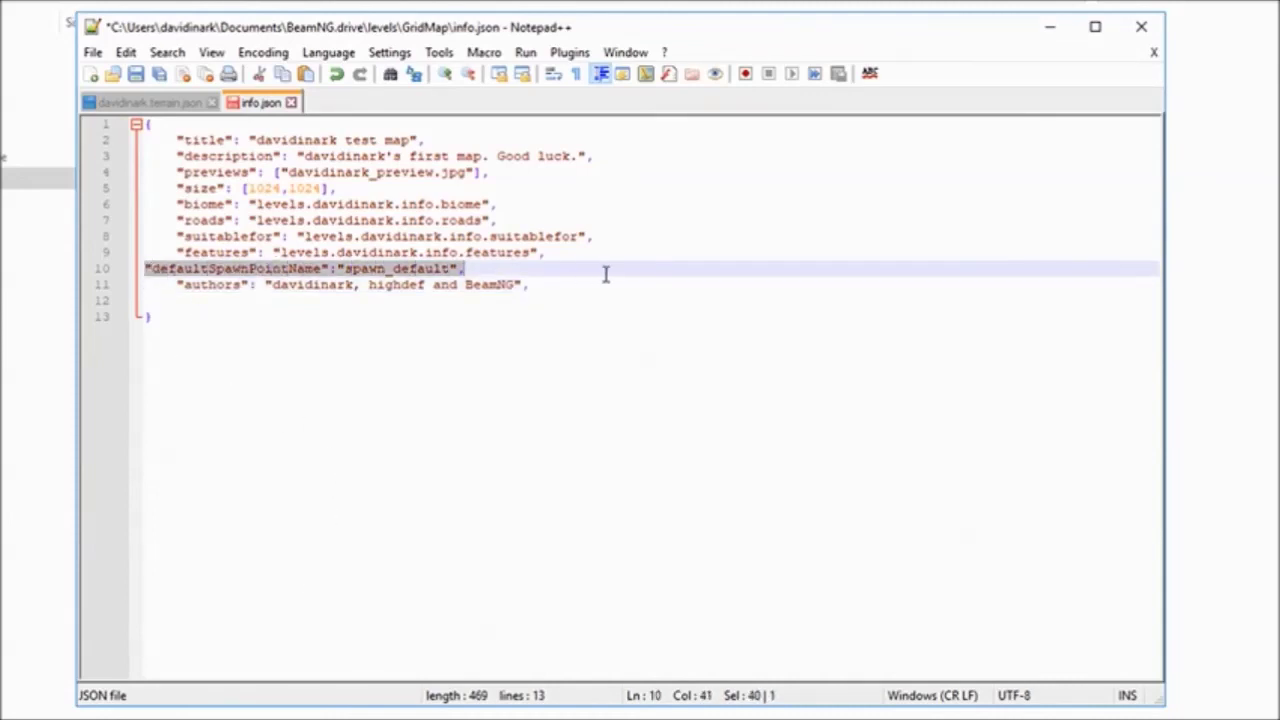
key(Delete)
key(Delete)
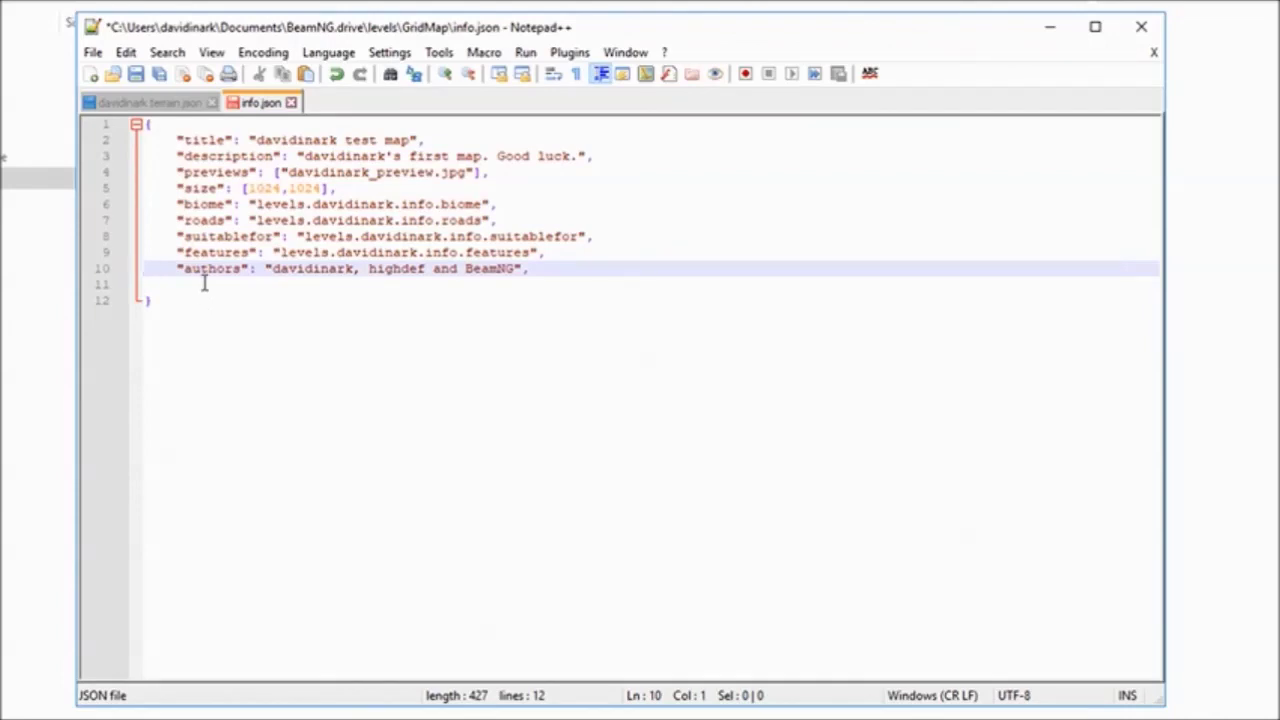
click(160, 80)
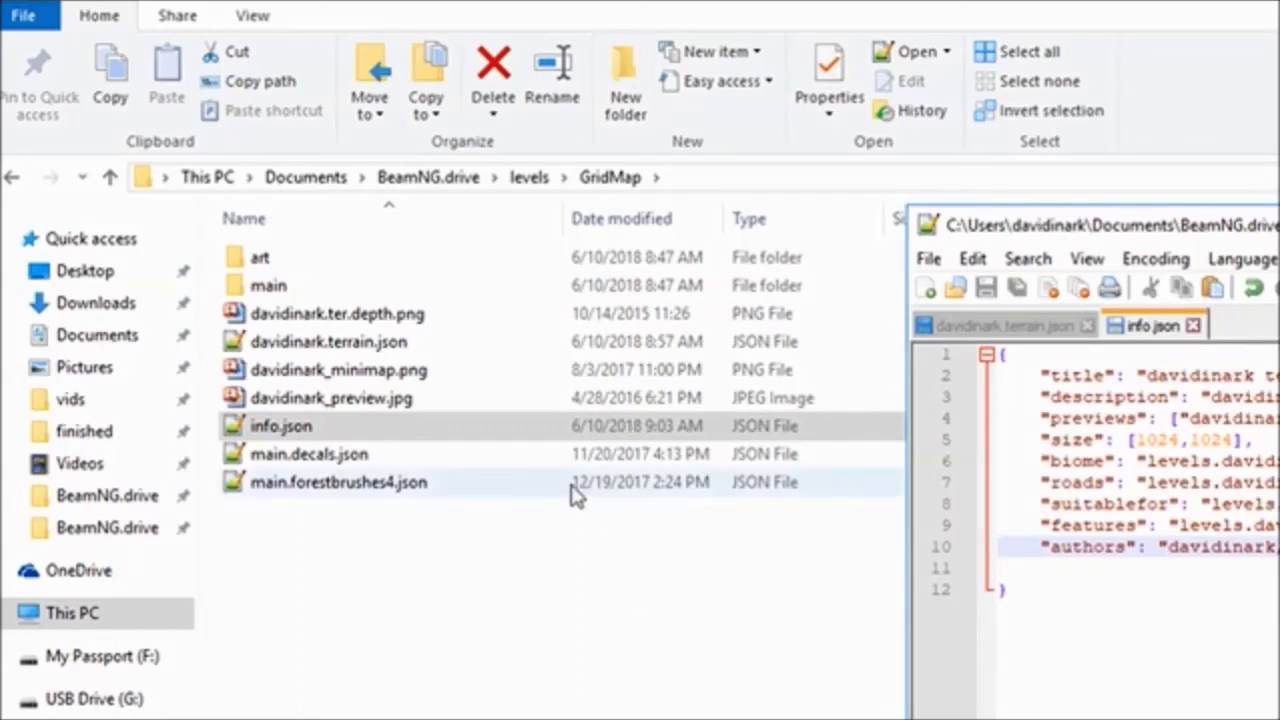
- In File Explorer, go up to the levels folder and rename the GridMap folder to davidinark
click(529, 177)
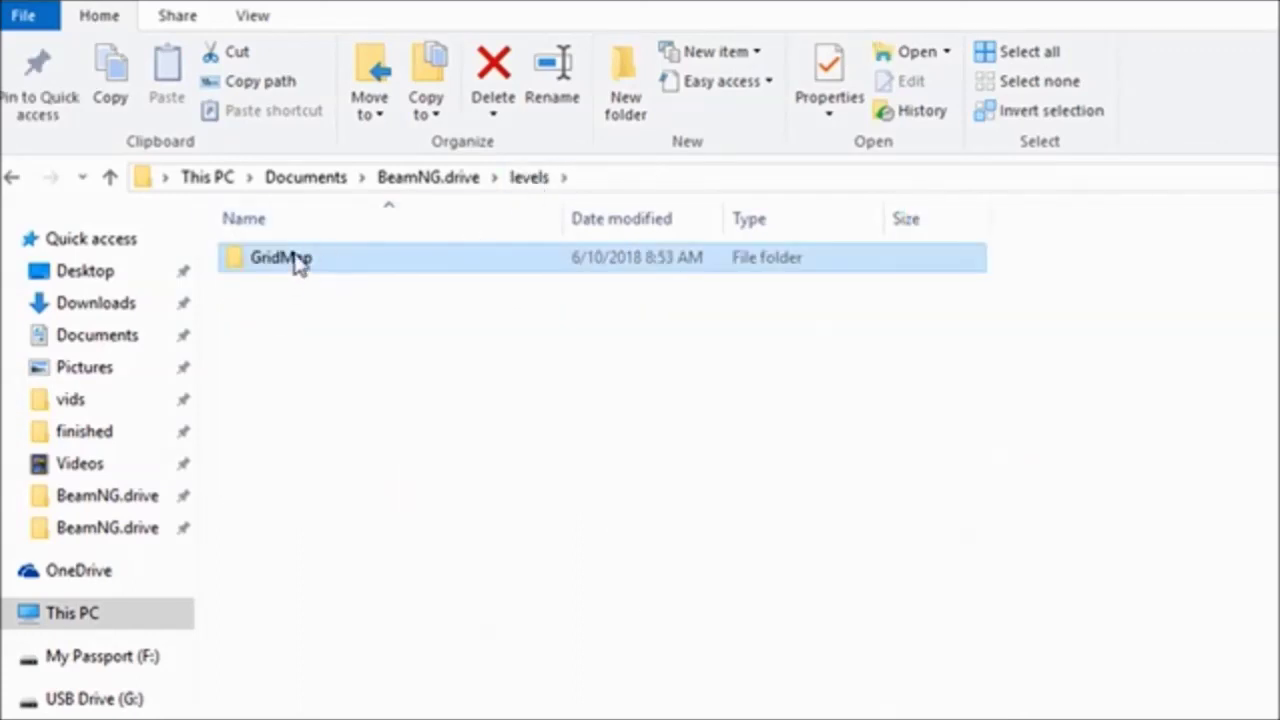
key(F2)
text(da)
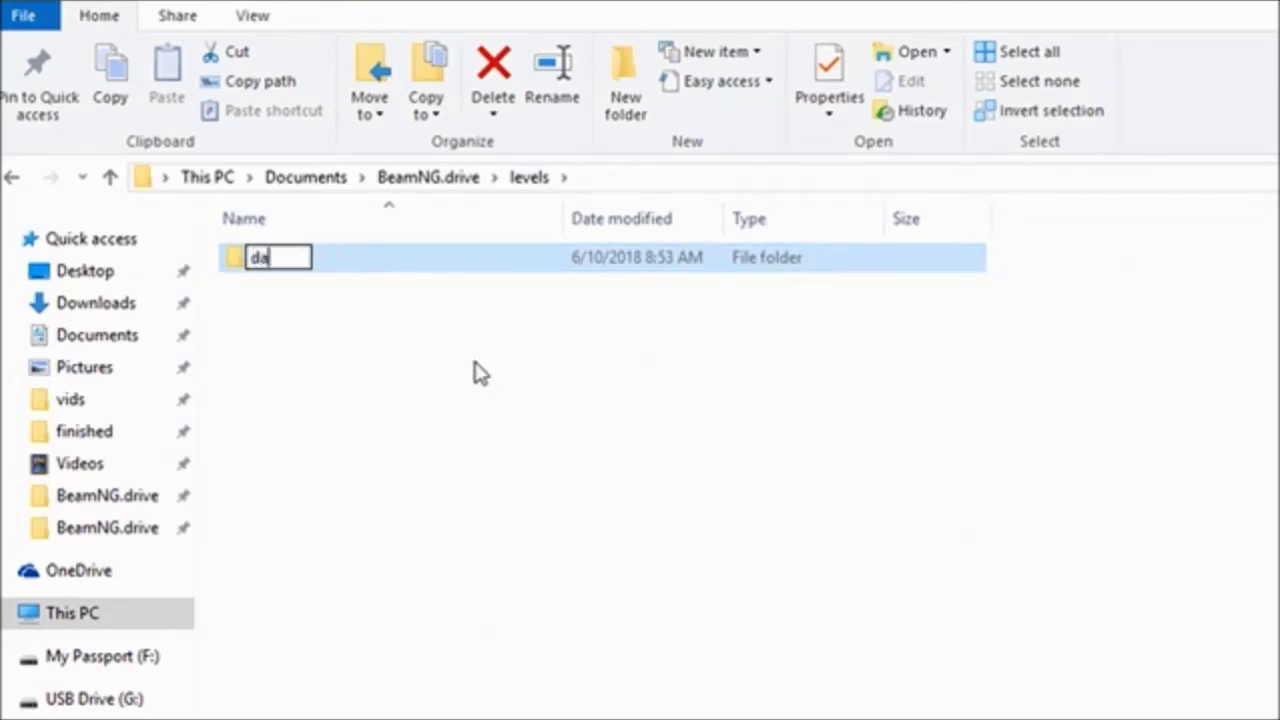
text(vidinark)
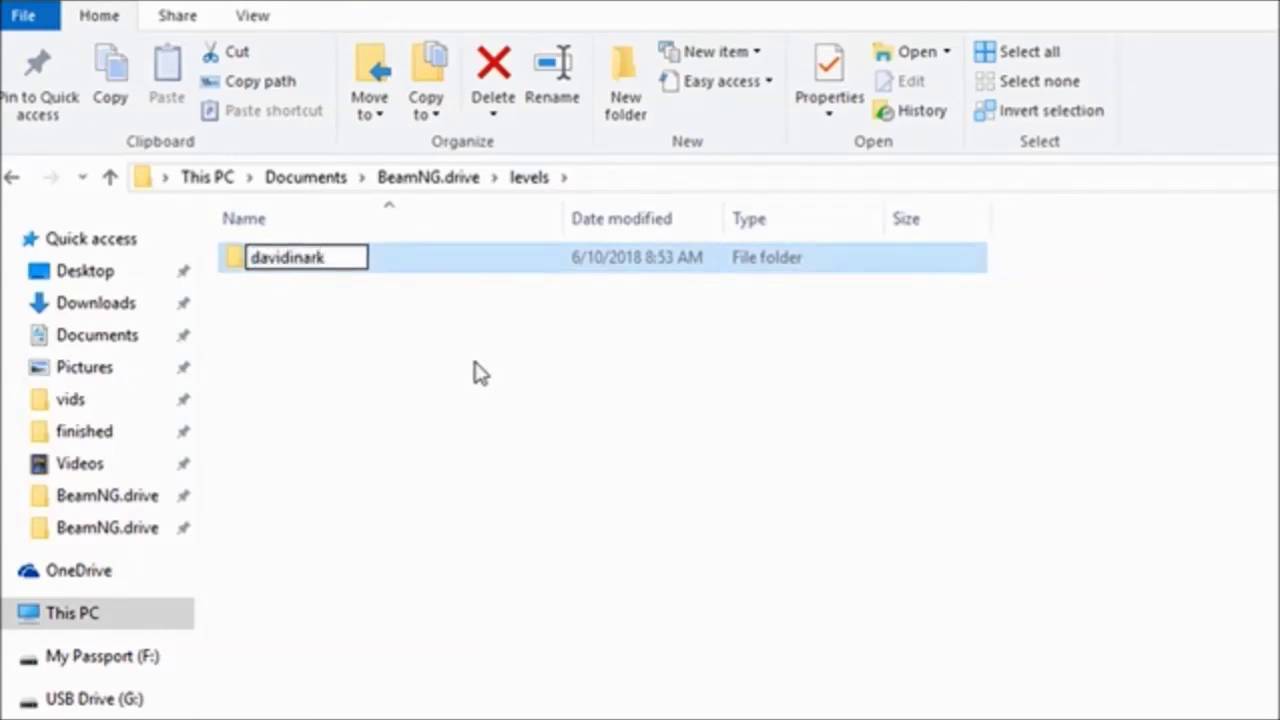
click(478, 376)
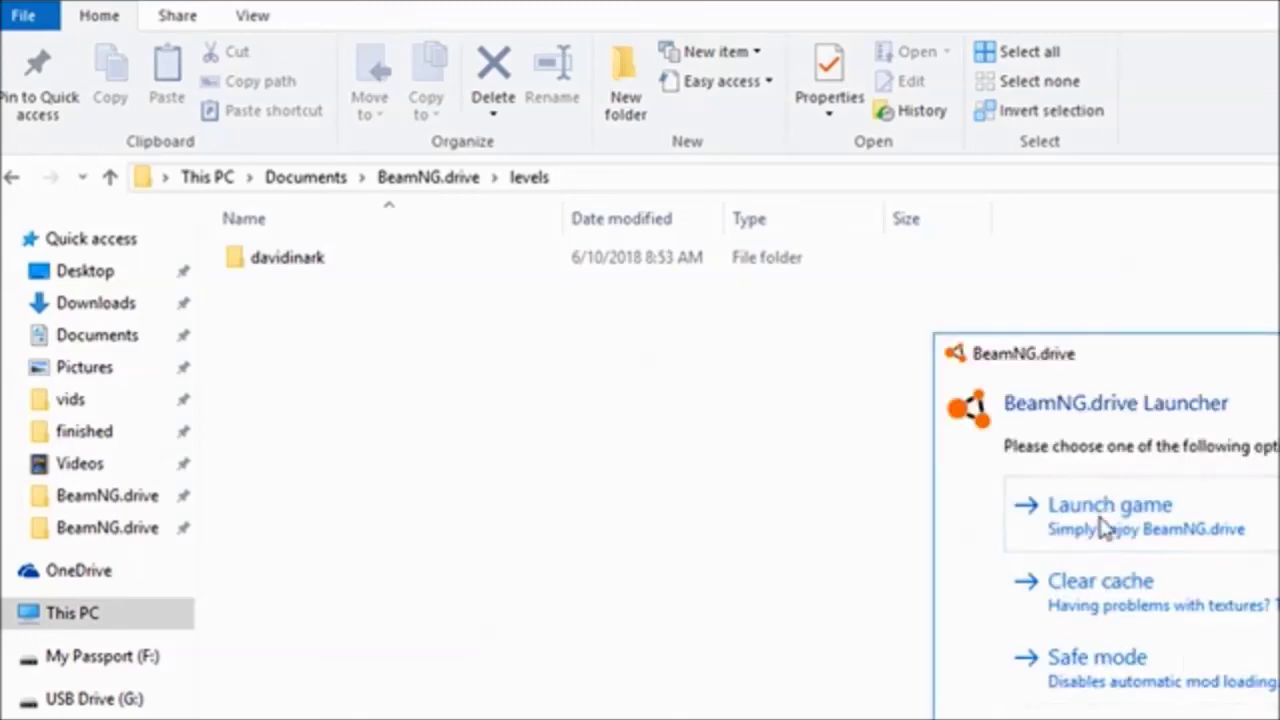
- Launch the game from the BeamNG.drive Launcher
click(1103, 526)
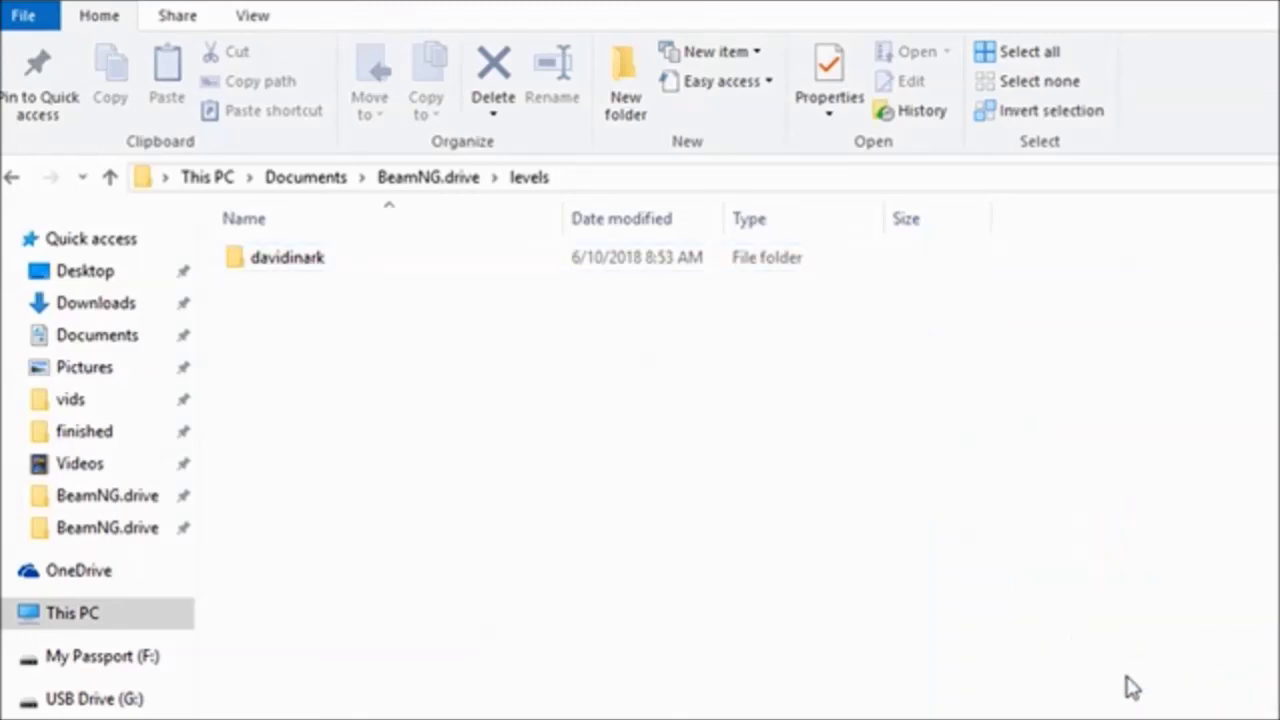